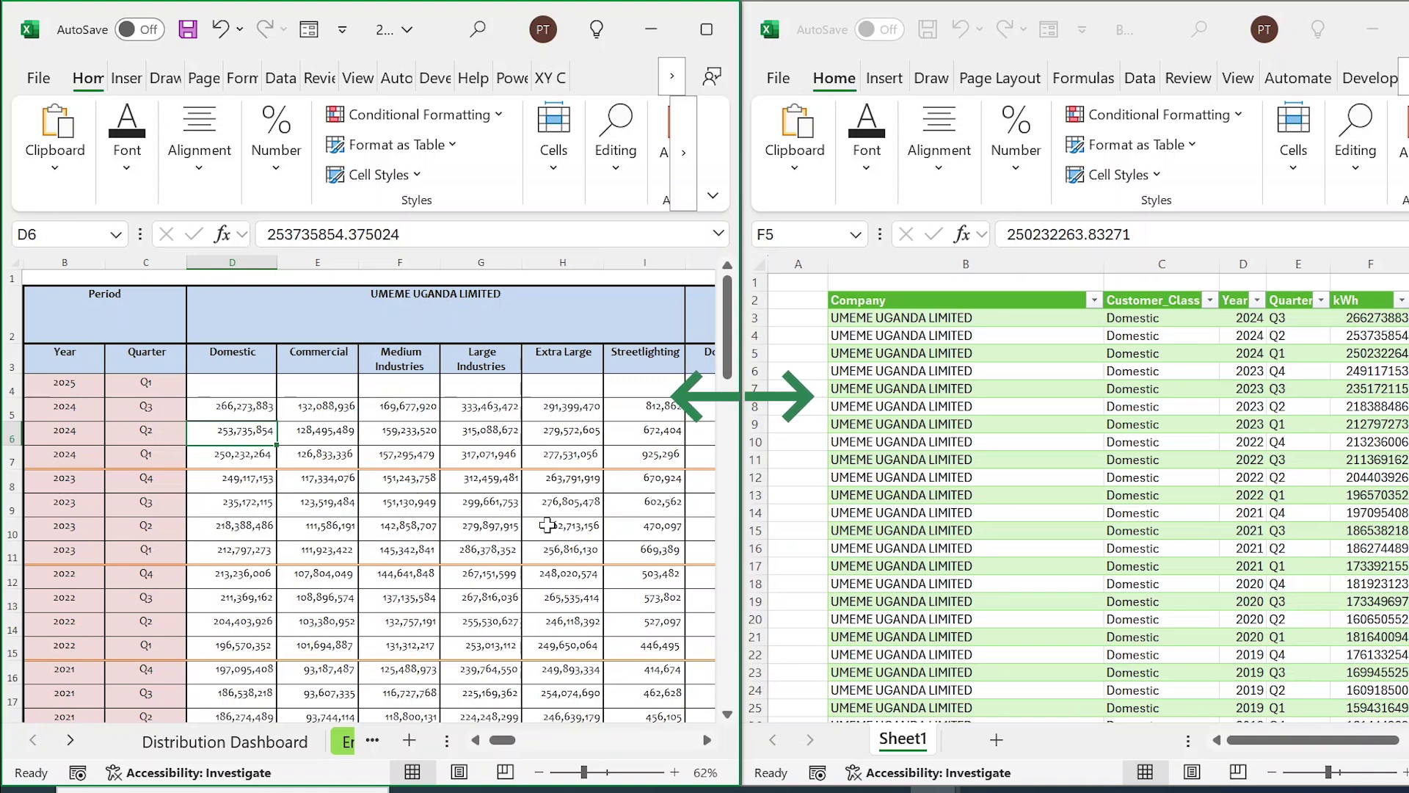
Examine the Year and Quarter columns and the first Domestic sales value in the source sheet
left_click(70, 263)
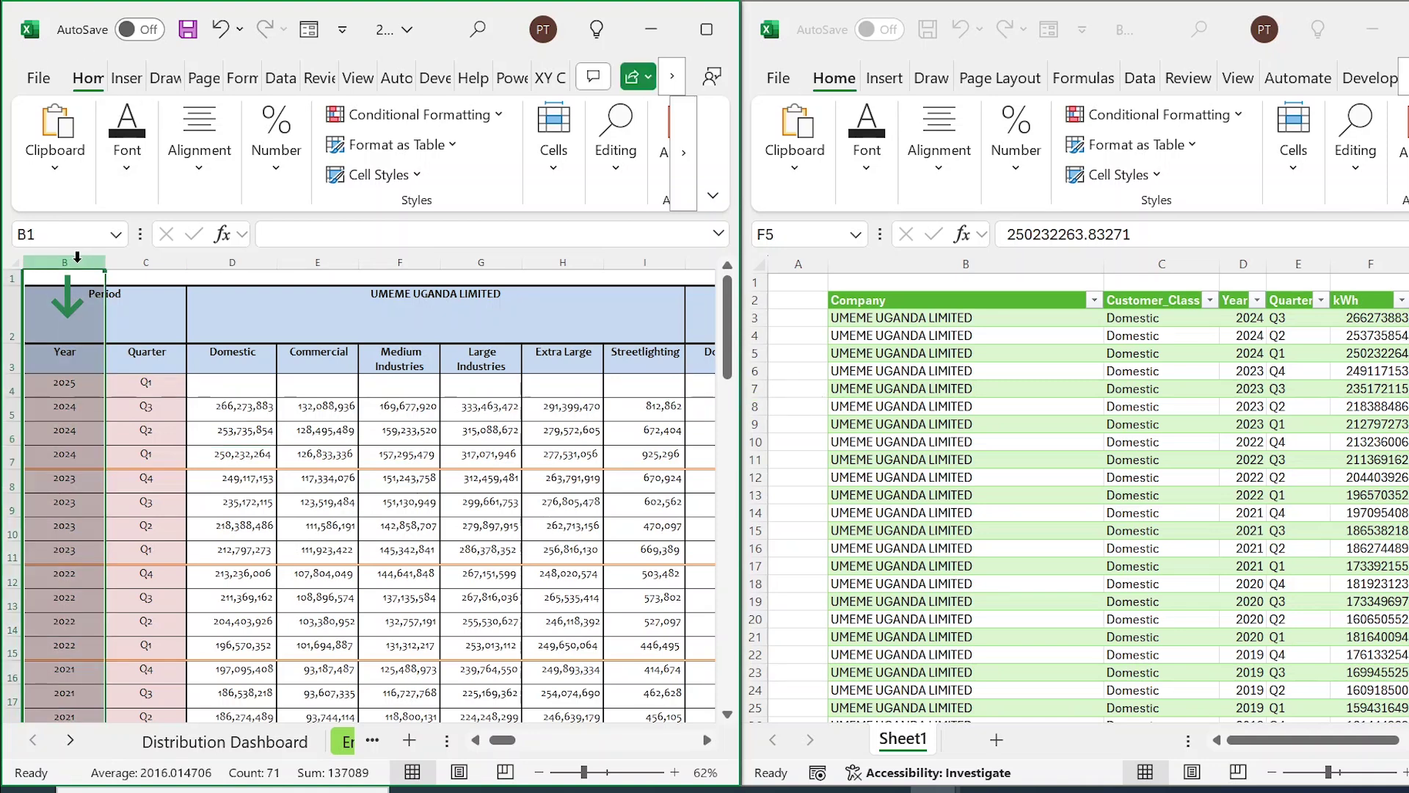
left_click(146, 263)
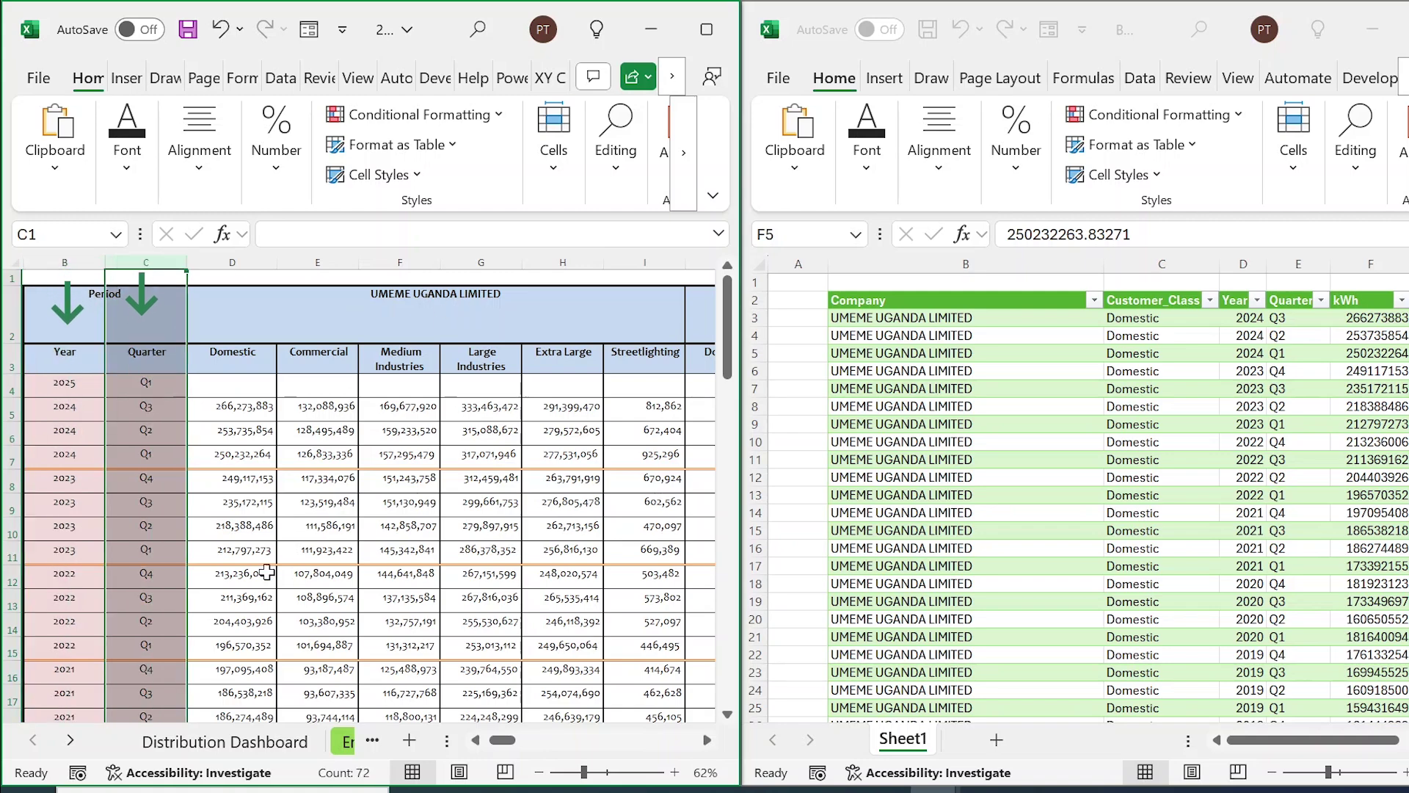
left_click_drag(504, 741, 499, 742)
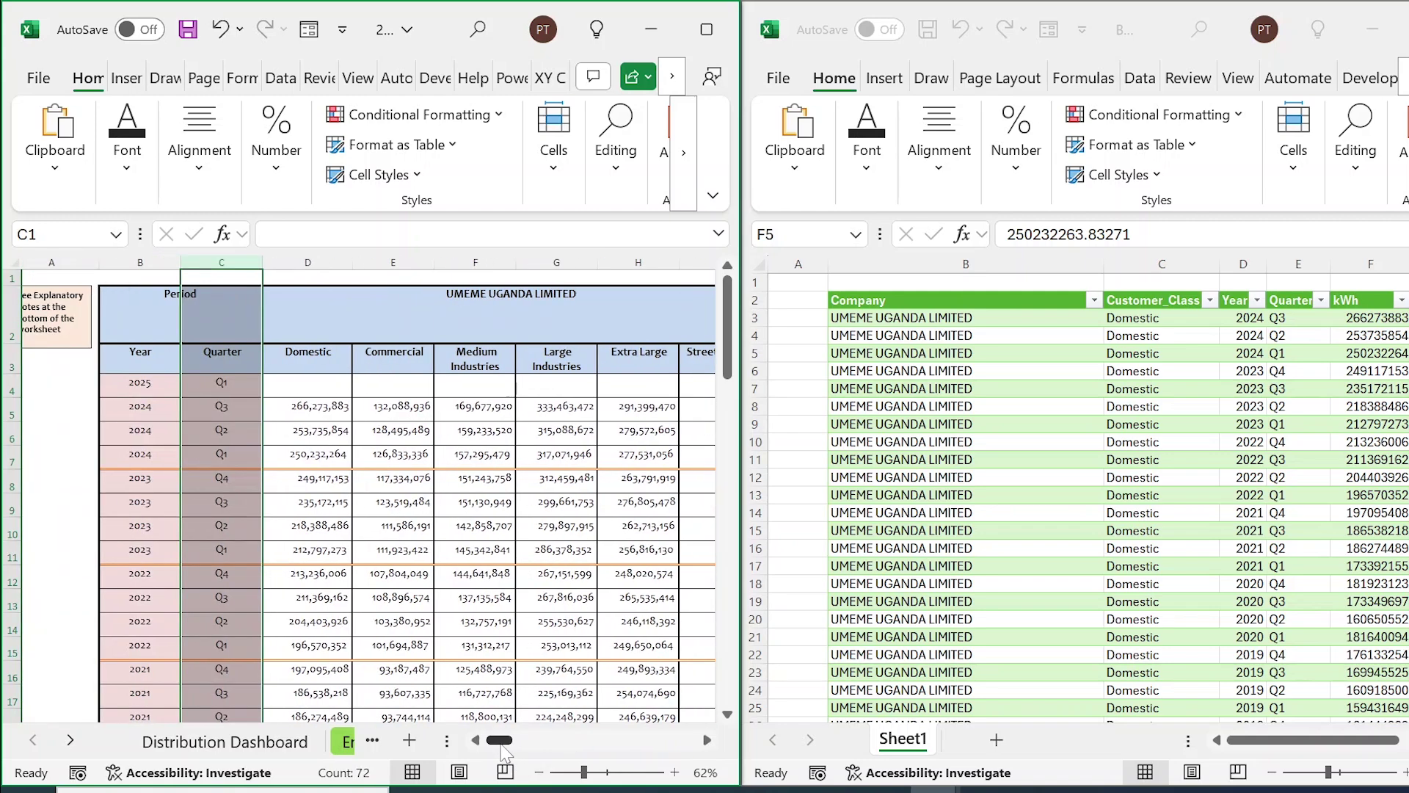
left_click(282, 415)
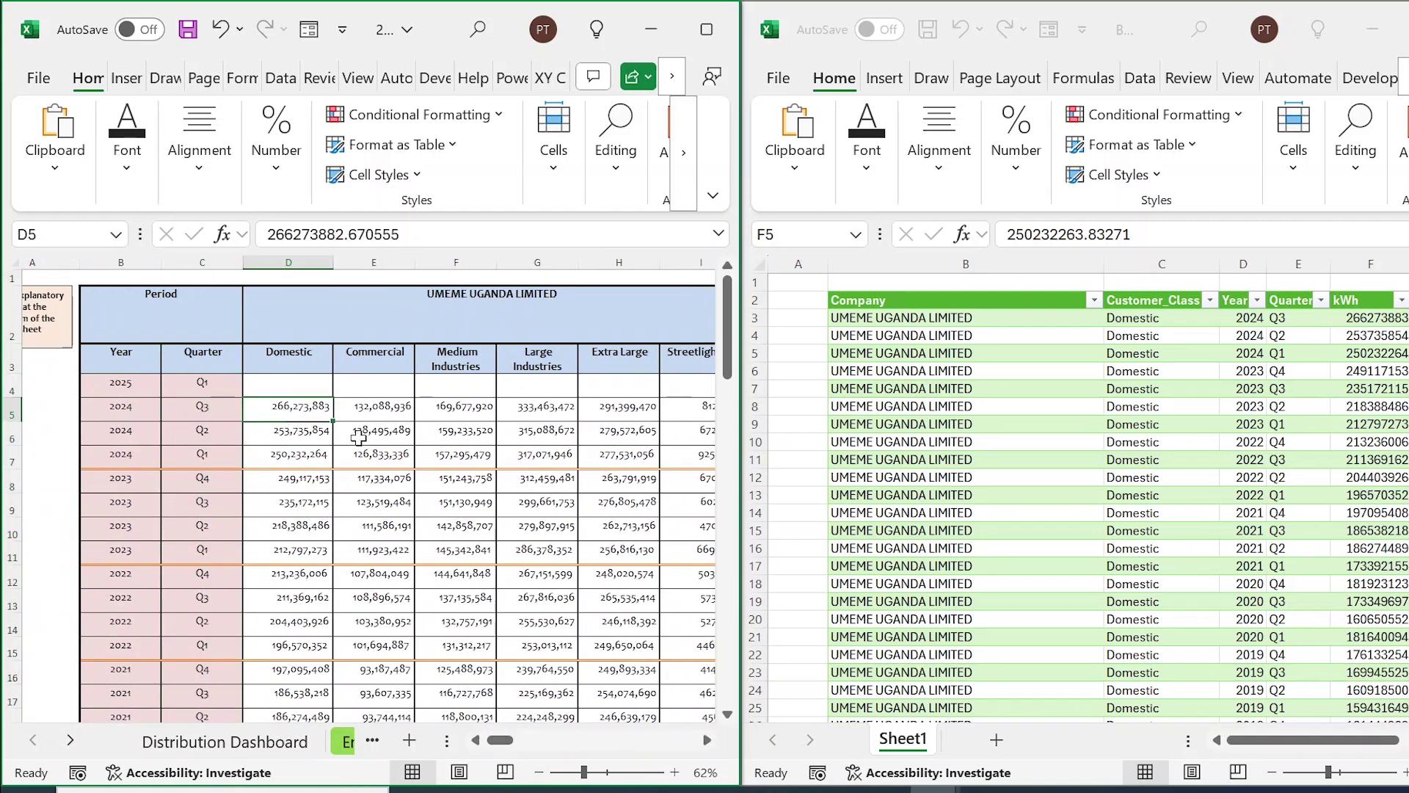
Examine the merged company headings in row 2 of the source sheet, from UMEME UGANDA LIMITED through CNST and EST onward
left_click(2, 299)
left_click_drag(496, 743, 504, 743)
left_click(184, 328)
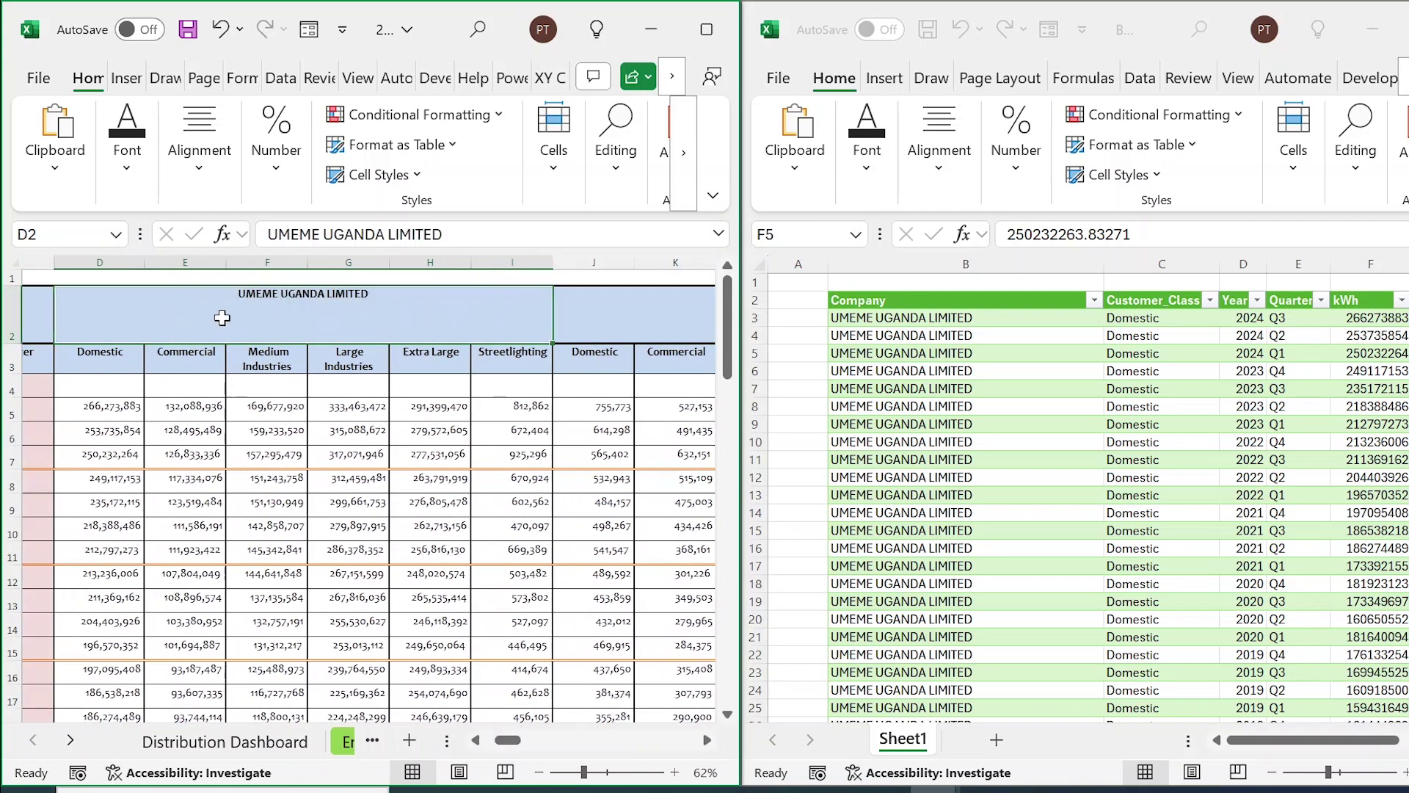
left_click(707, 740)
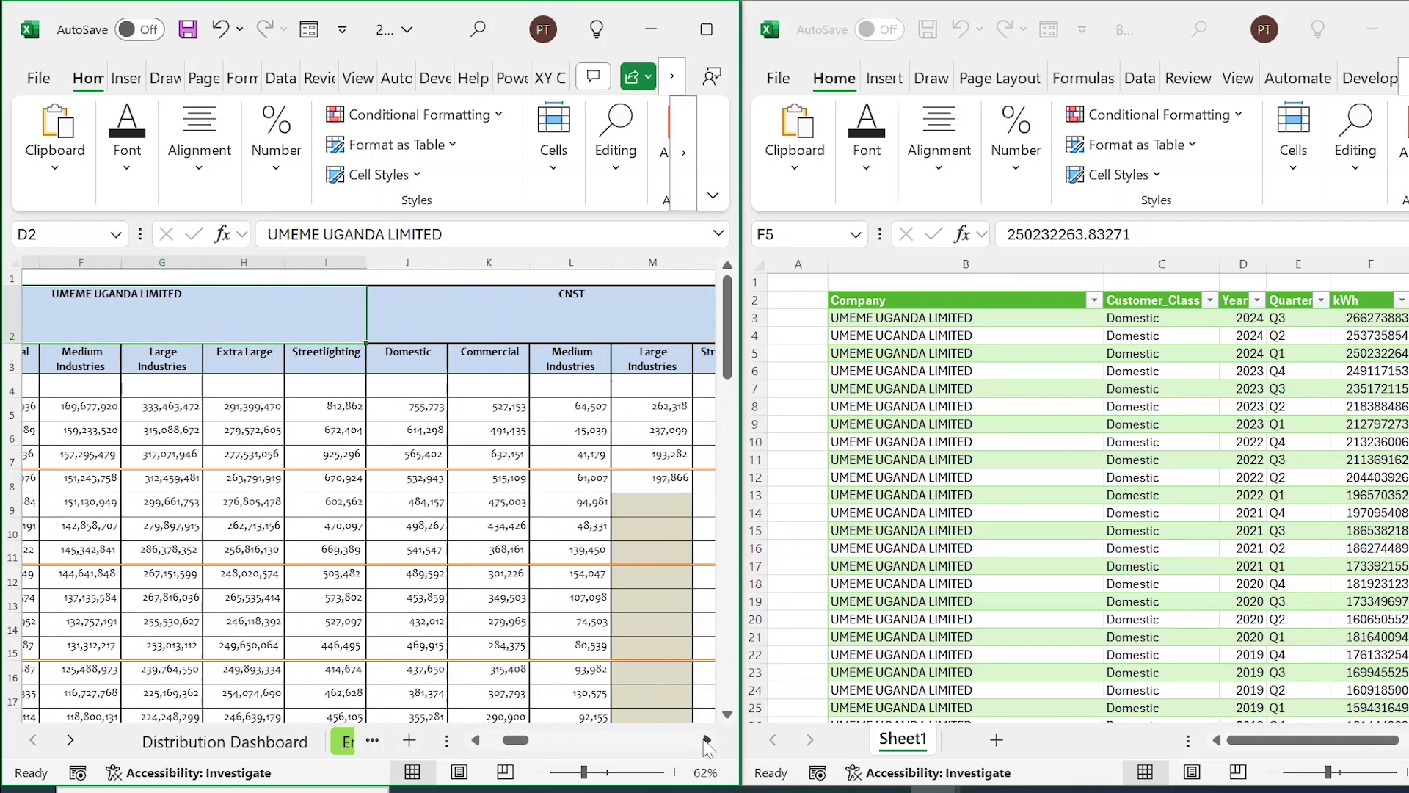
key("Right")
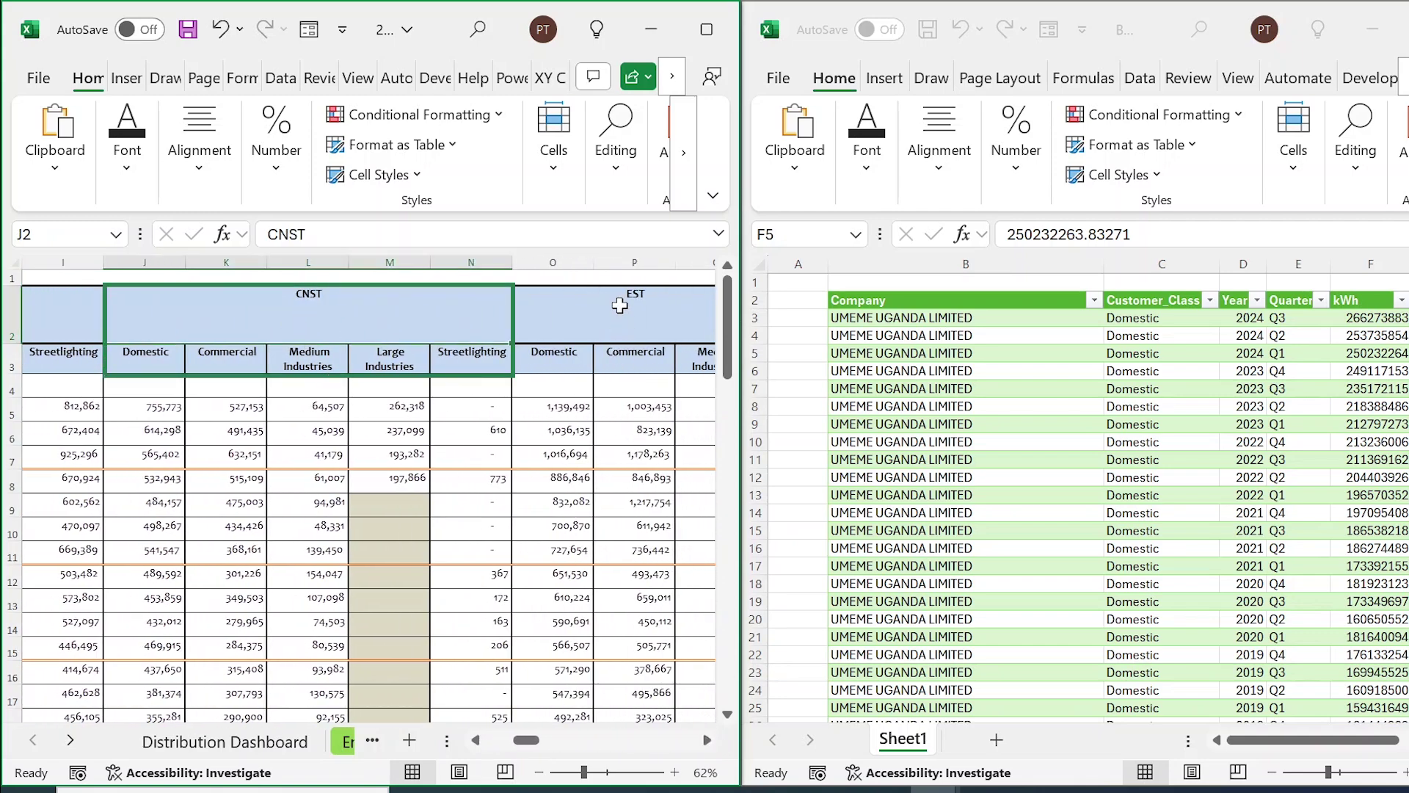
left_click(618, 304)
left_click(707, 740)
left_click(707, 740)
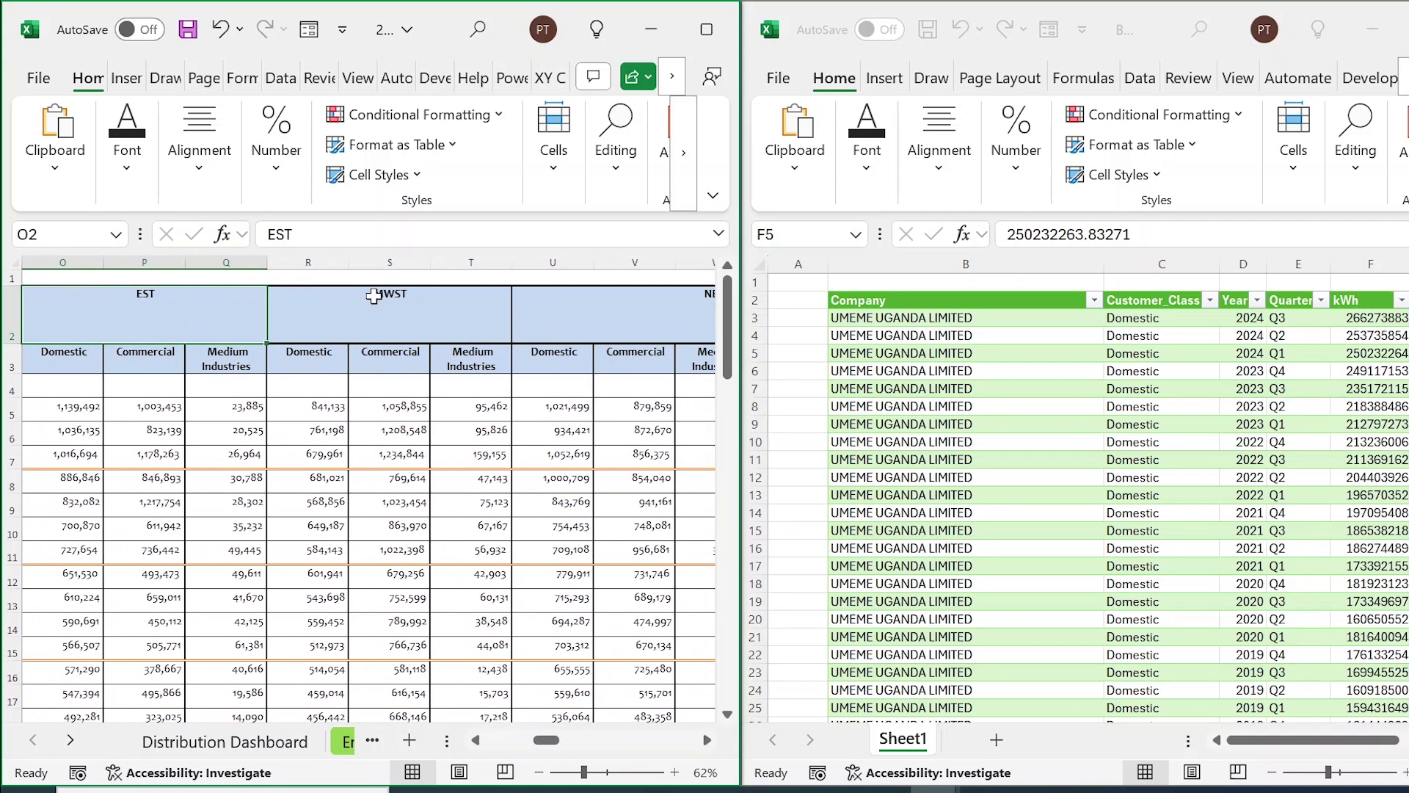
left_click(388, 296)
left_click(588, 299)
left_click_drag(547, 740, 482, 749)
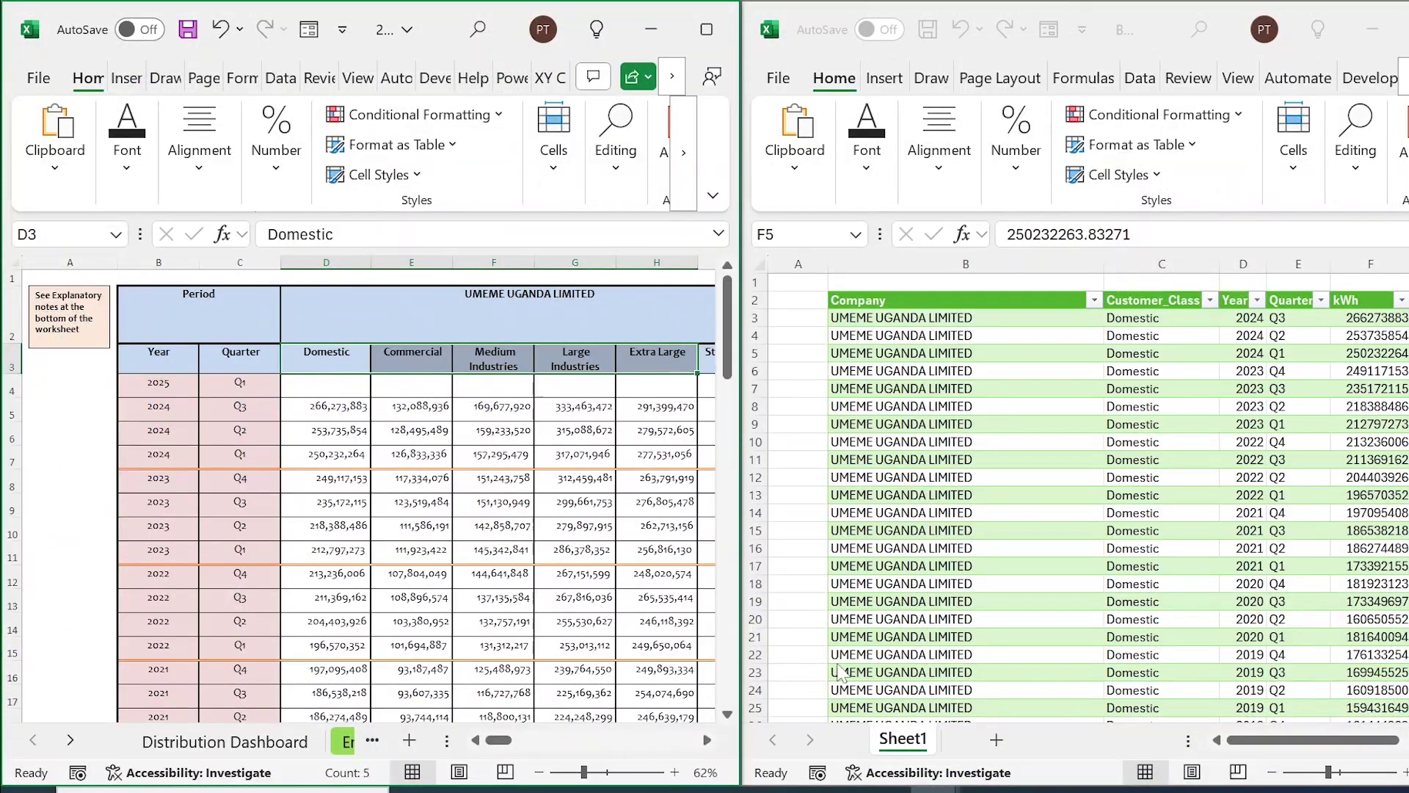
Examine the source sheet's sales values under the customer classes and the matching kWh column in the reshaped table
left_click_drag(327, 406, 626, 675)
left_click(338, 408)
left_click_drag(372, 420, 705, 631)
left_click(1162, 402)
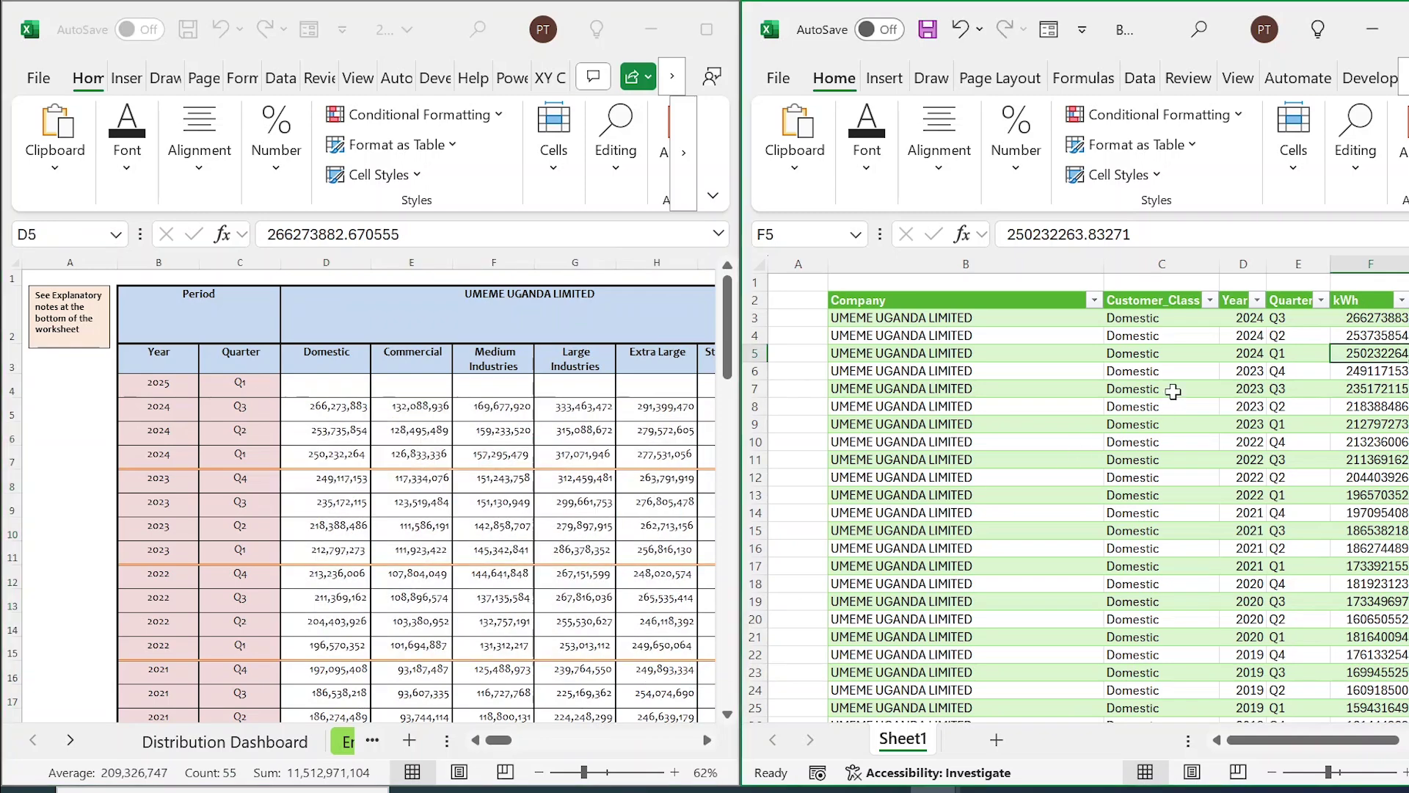
left_click(1354, 266)
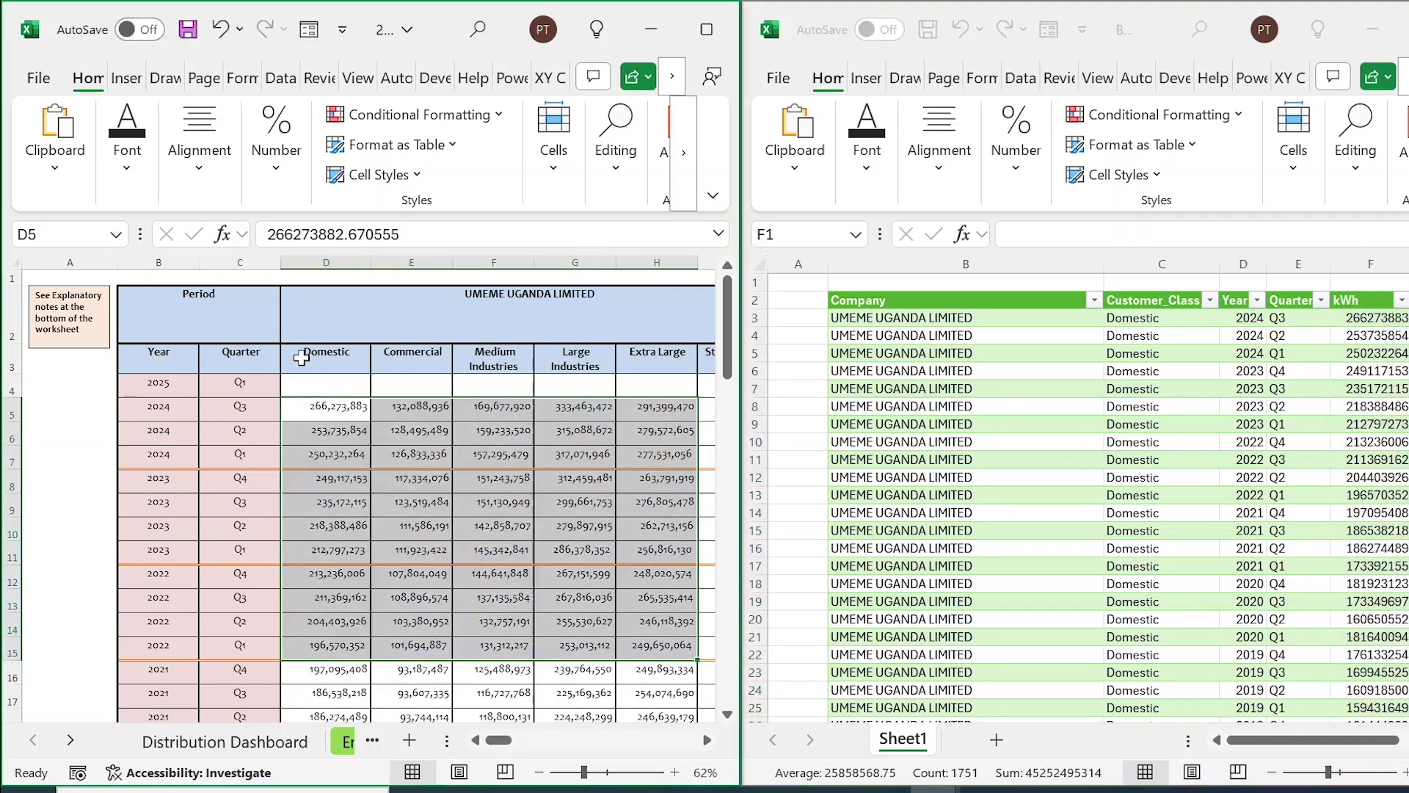
Examine the customer-class headings across row 3 of the source sheet and the Customer_Class column of the reshaped table
left_click(12, 360)
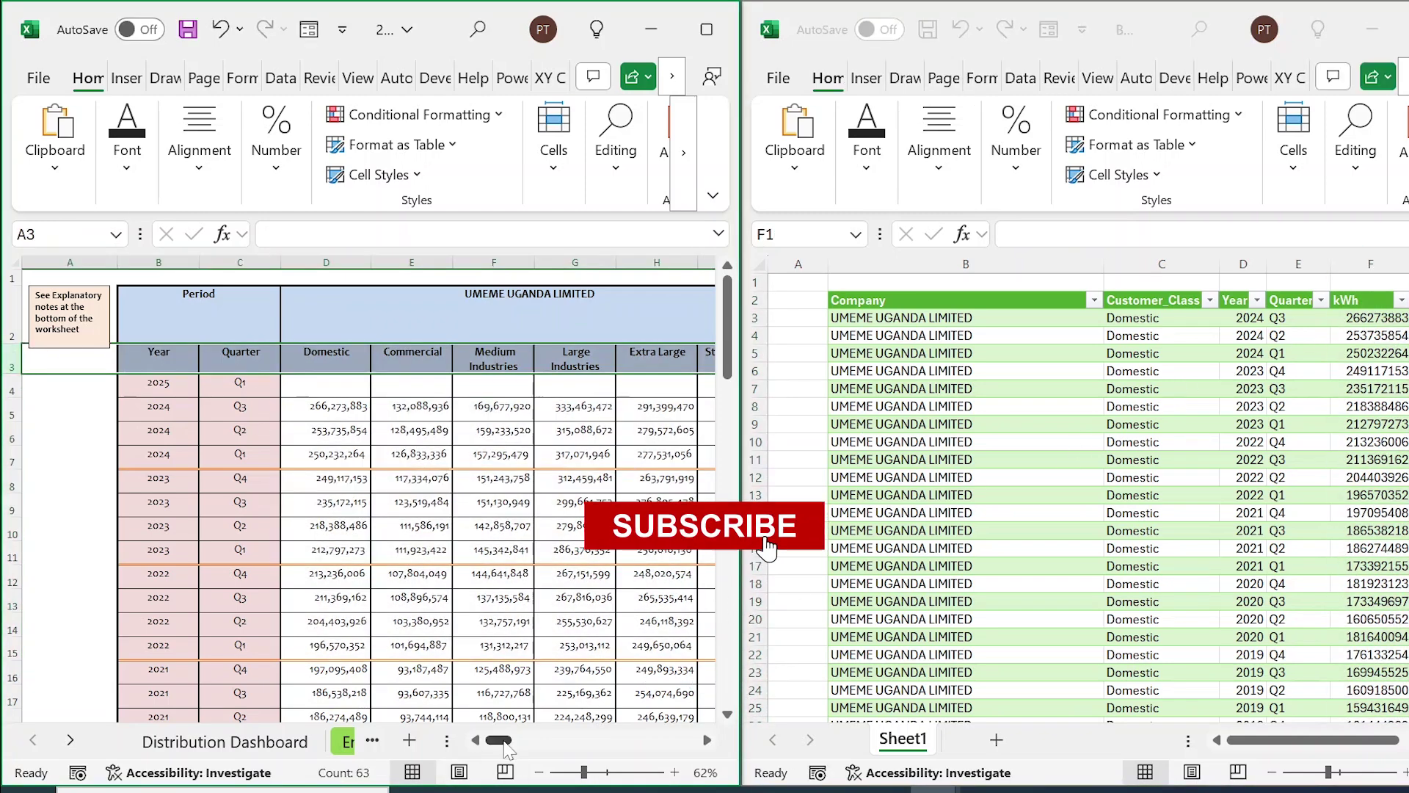
scroll(506, 742, "right", 5)
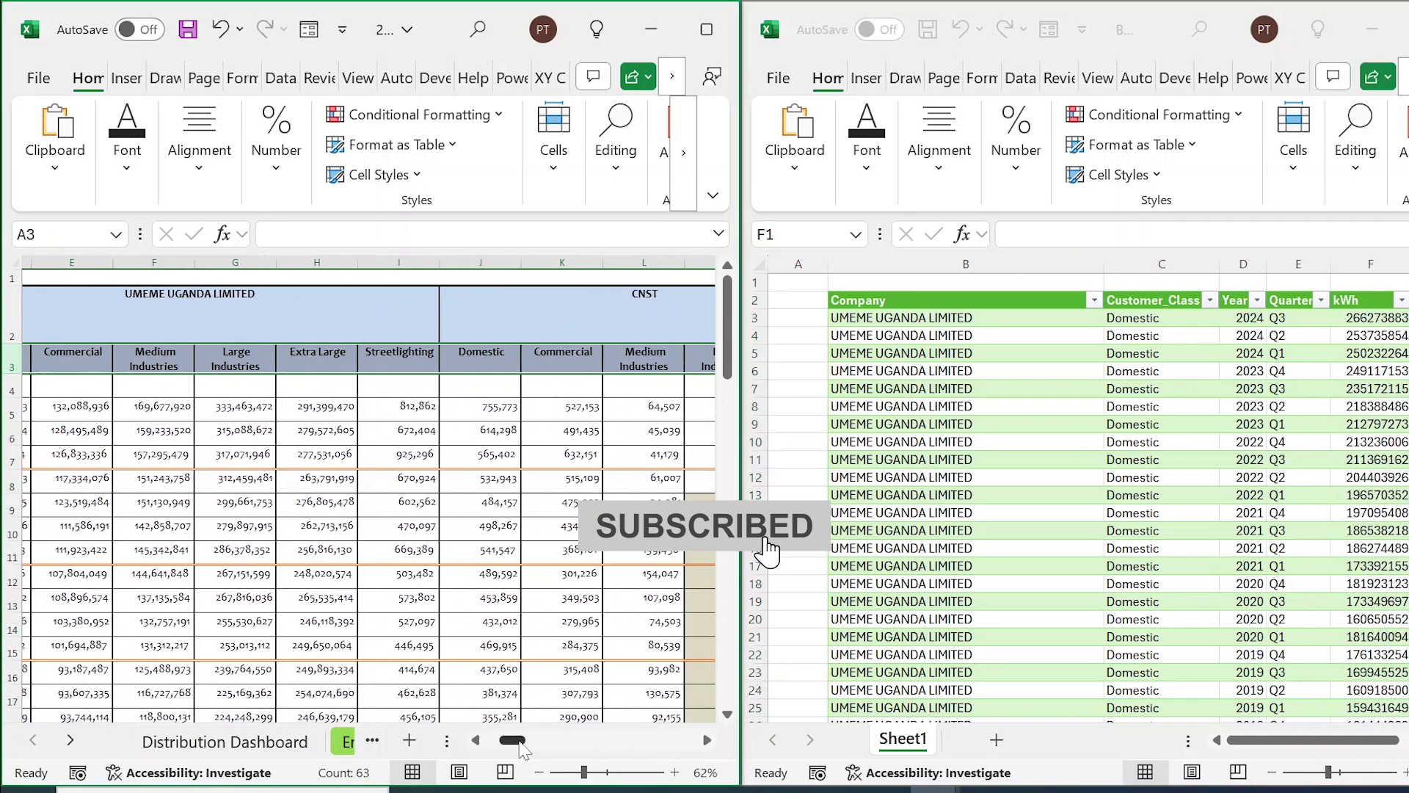
left_click(1163, 266)
left_click(516, 741)
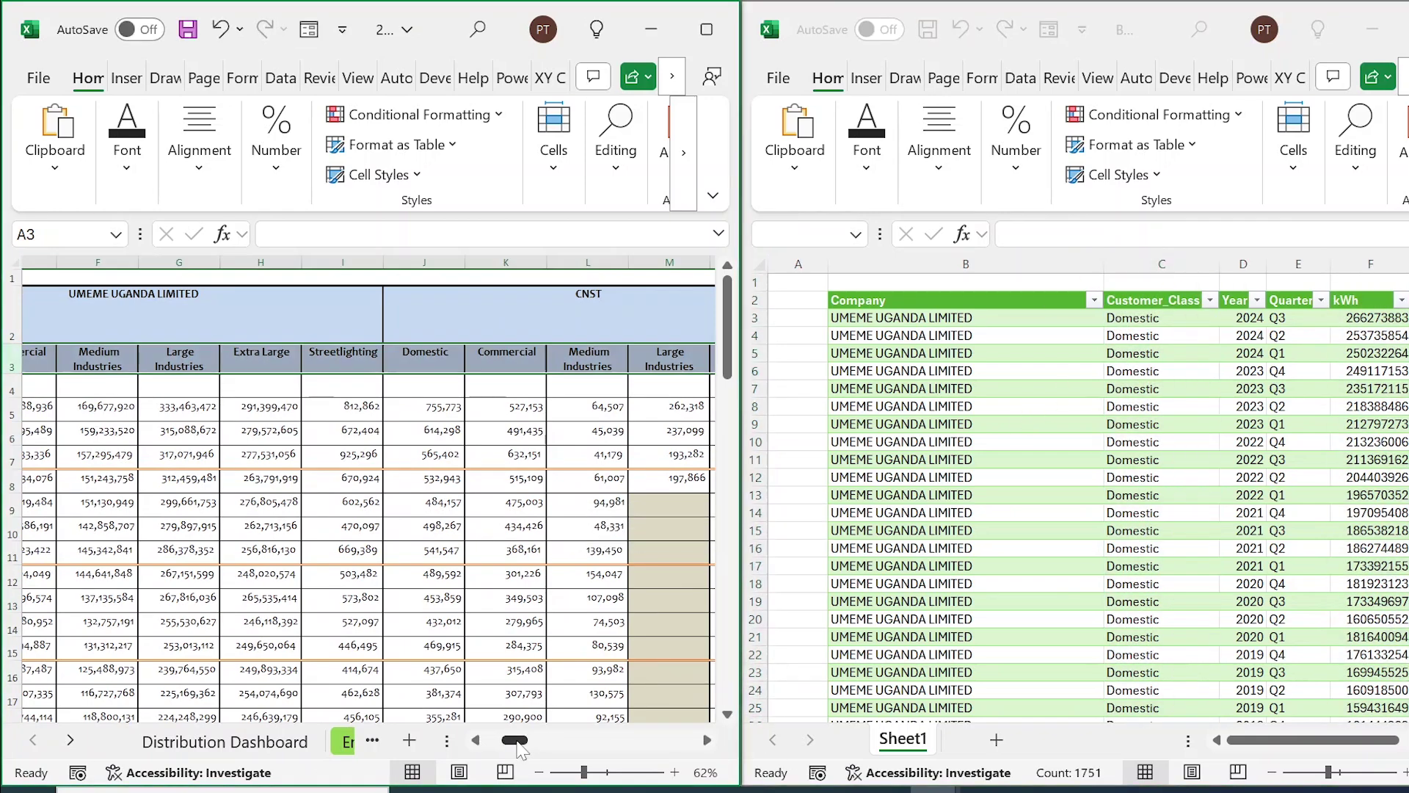
scroll(516, 741, "left", 5)
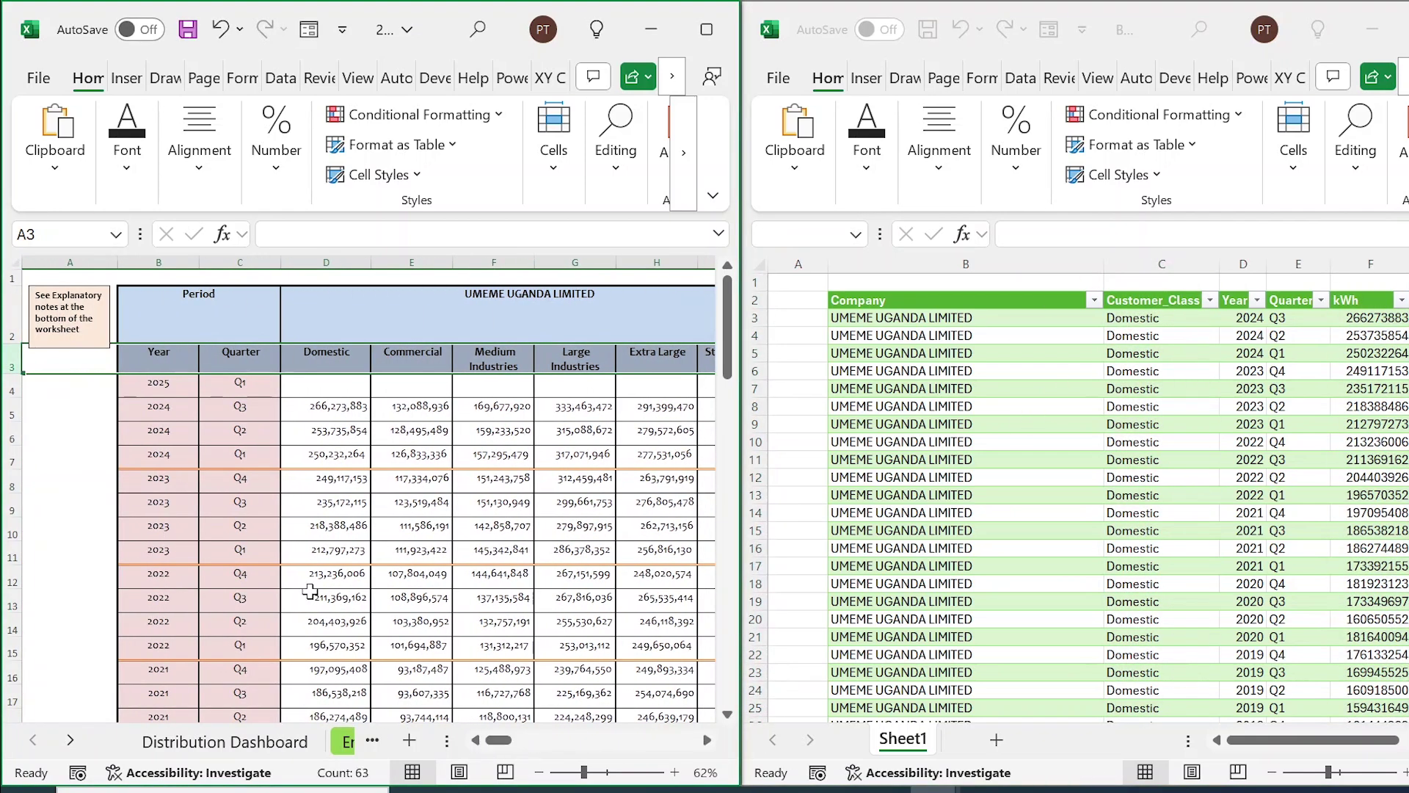
Review all company names in the Company filter list of the reshaped table
left_click(240, 430)
key("alt+Tab")
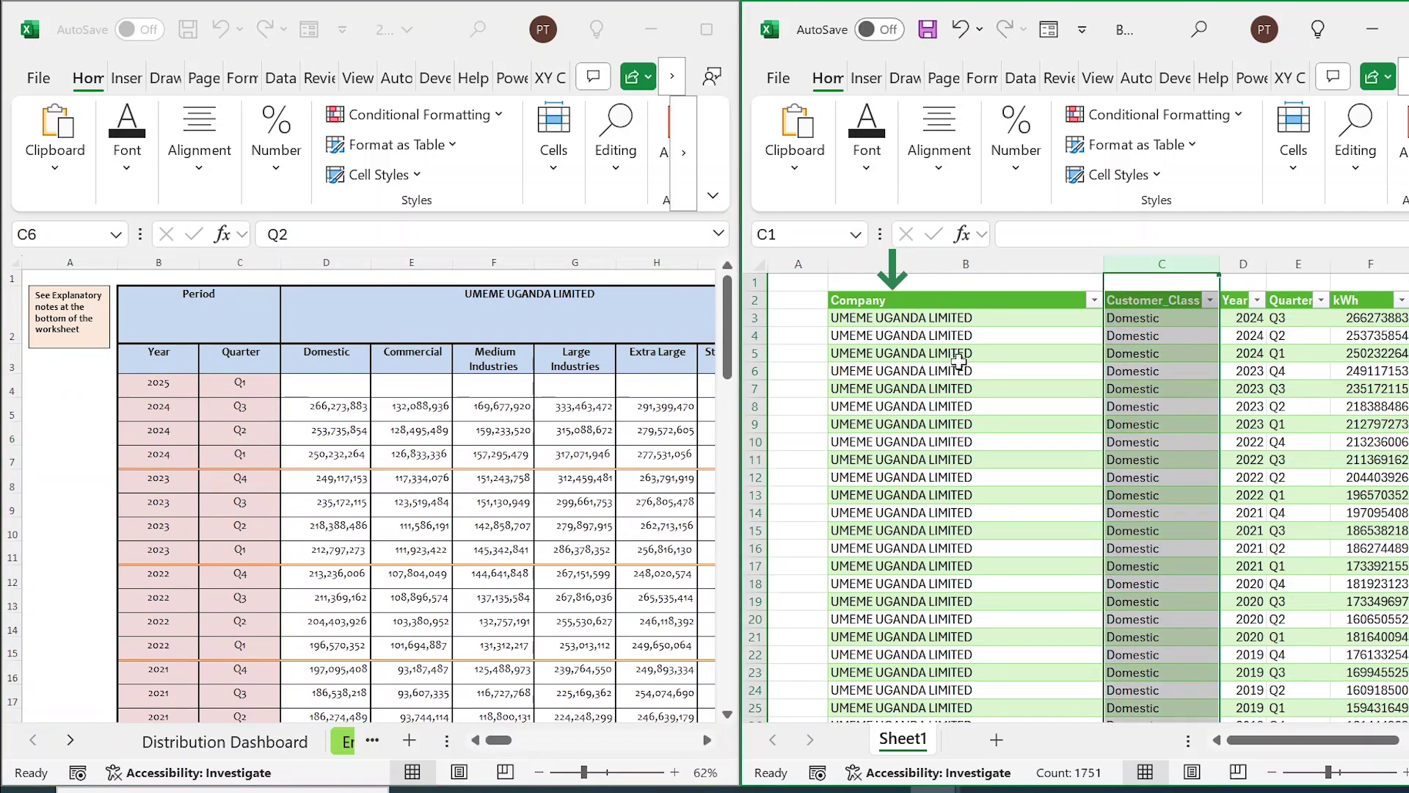
left_click(962, 371)
left_click(1094, 301)
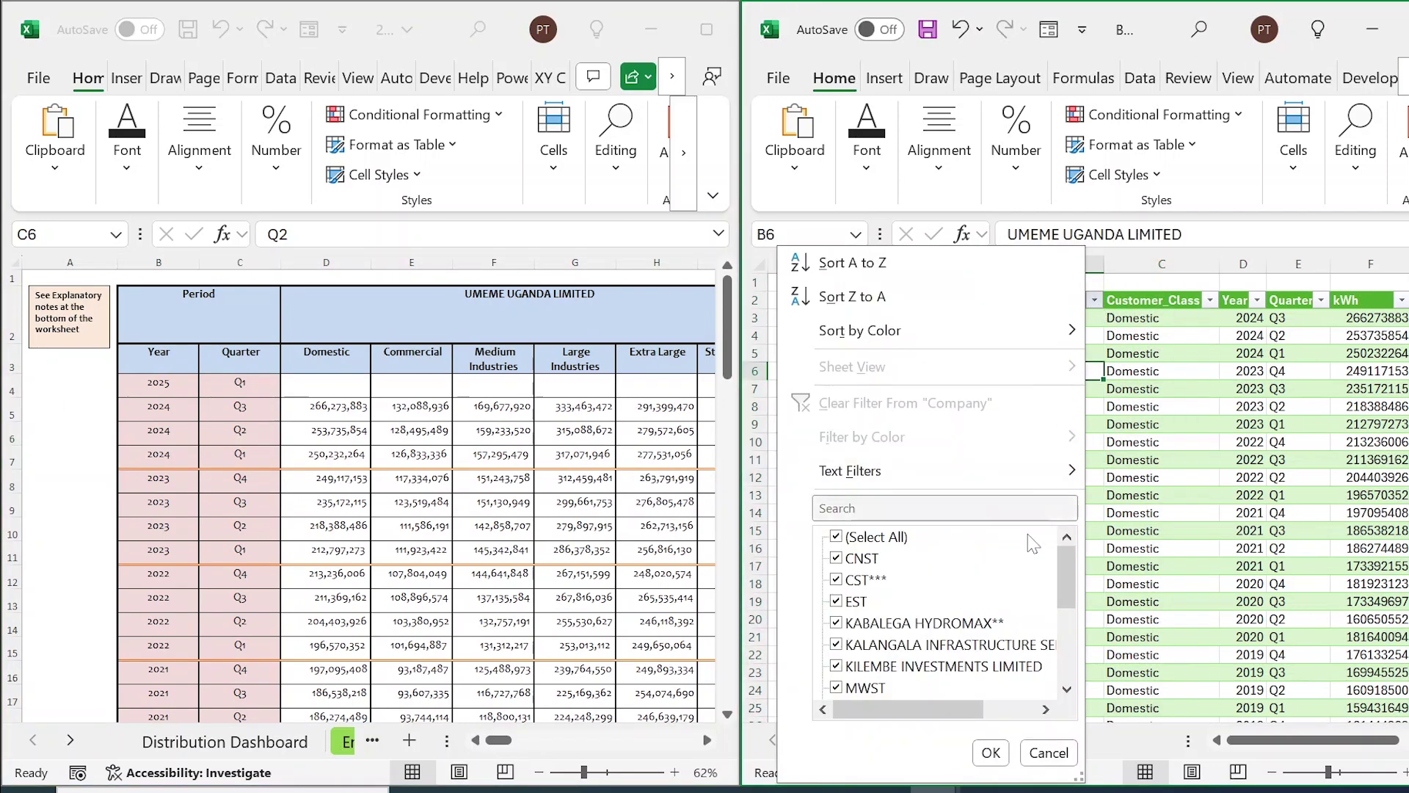
left_click_drag(1063, 583, 1063, 665)
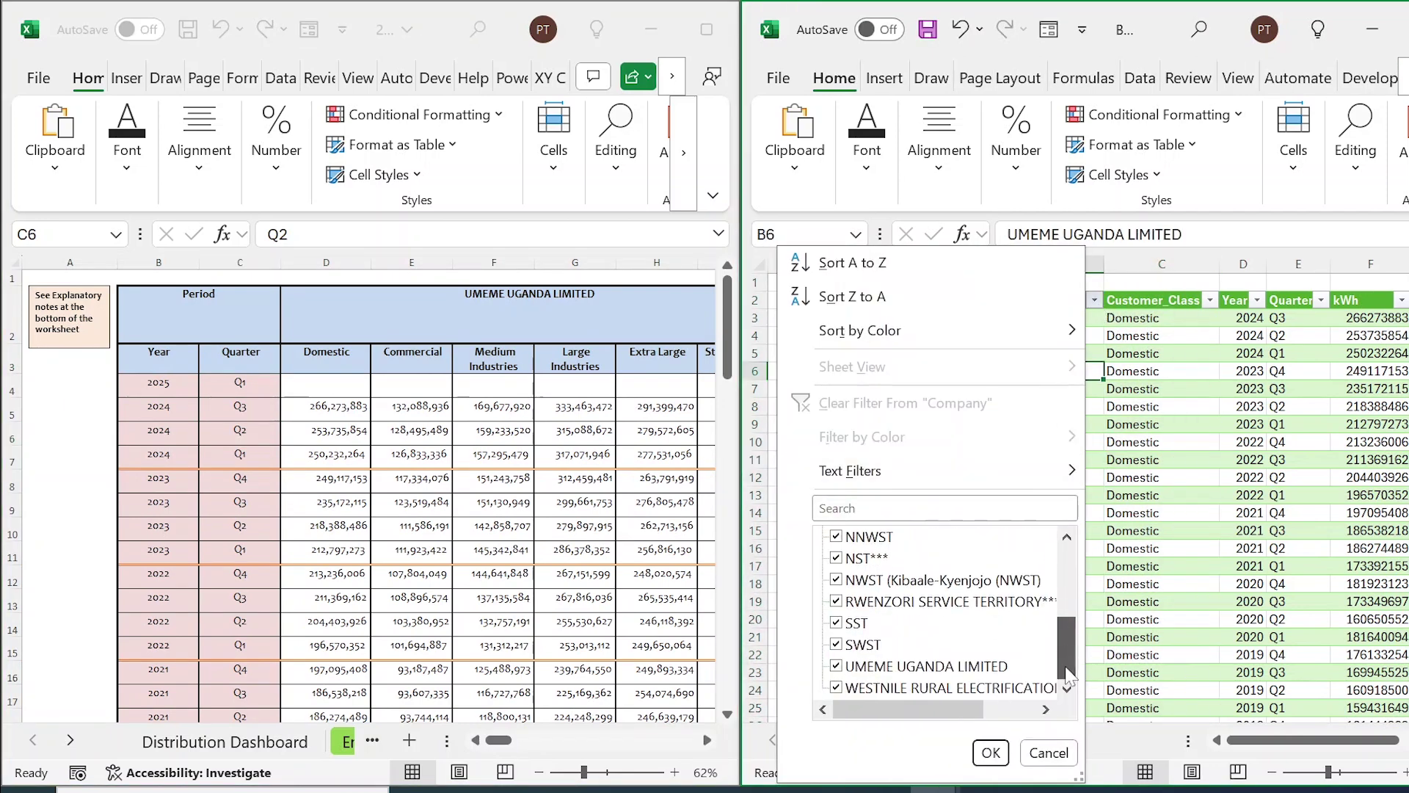
Review the reshaped table's Customer_Class column and its filter list without changing the filter
left_click(1165, 264)
left_click(1165, 261)
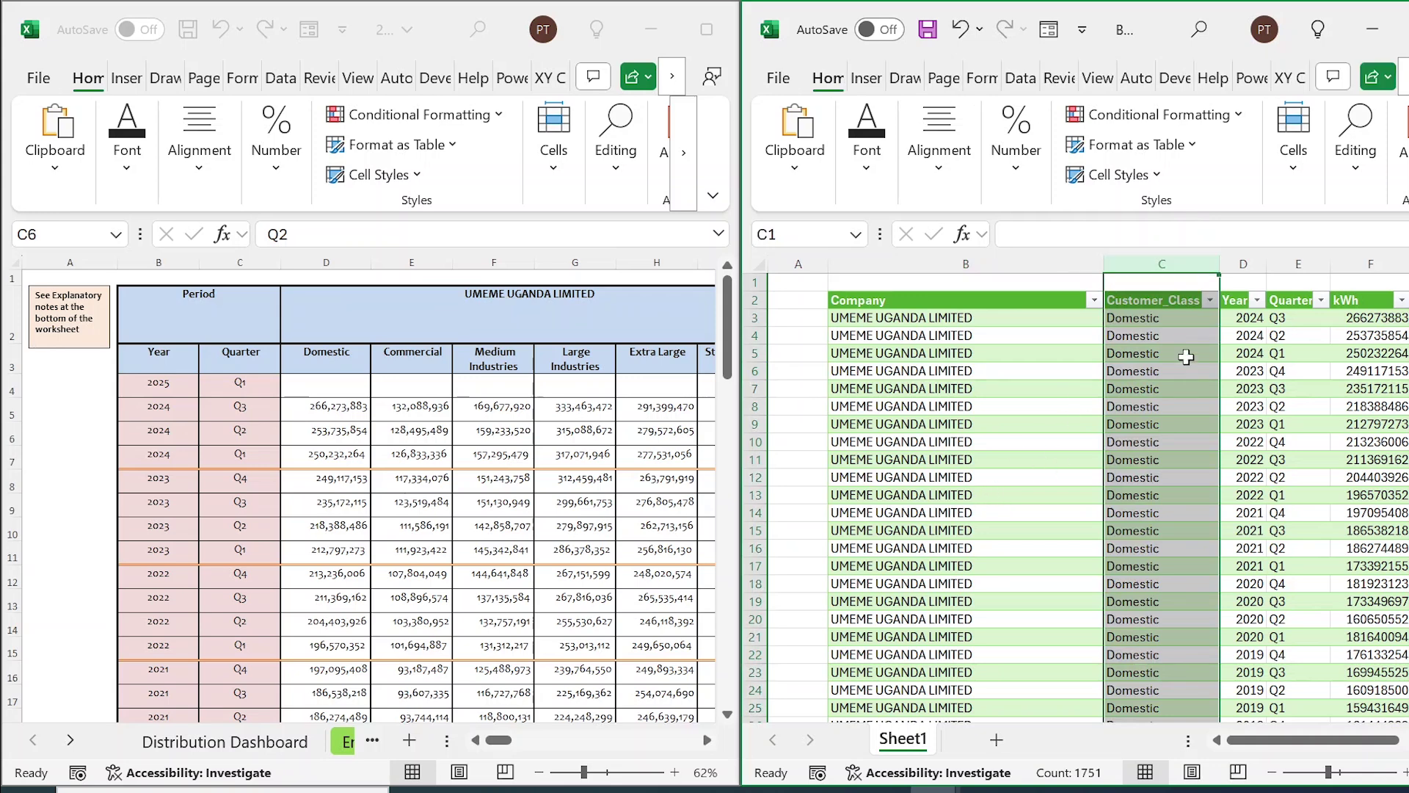
left_click(1156, 336)
left_click(1210, 300)
left_click(1164, 753)
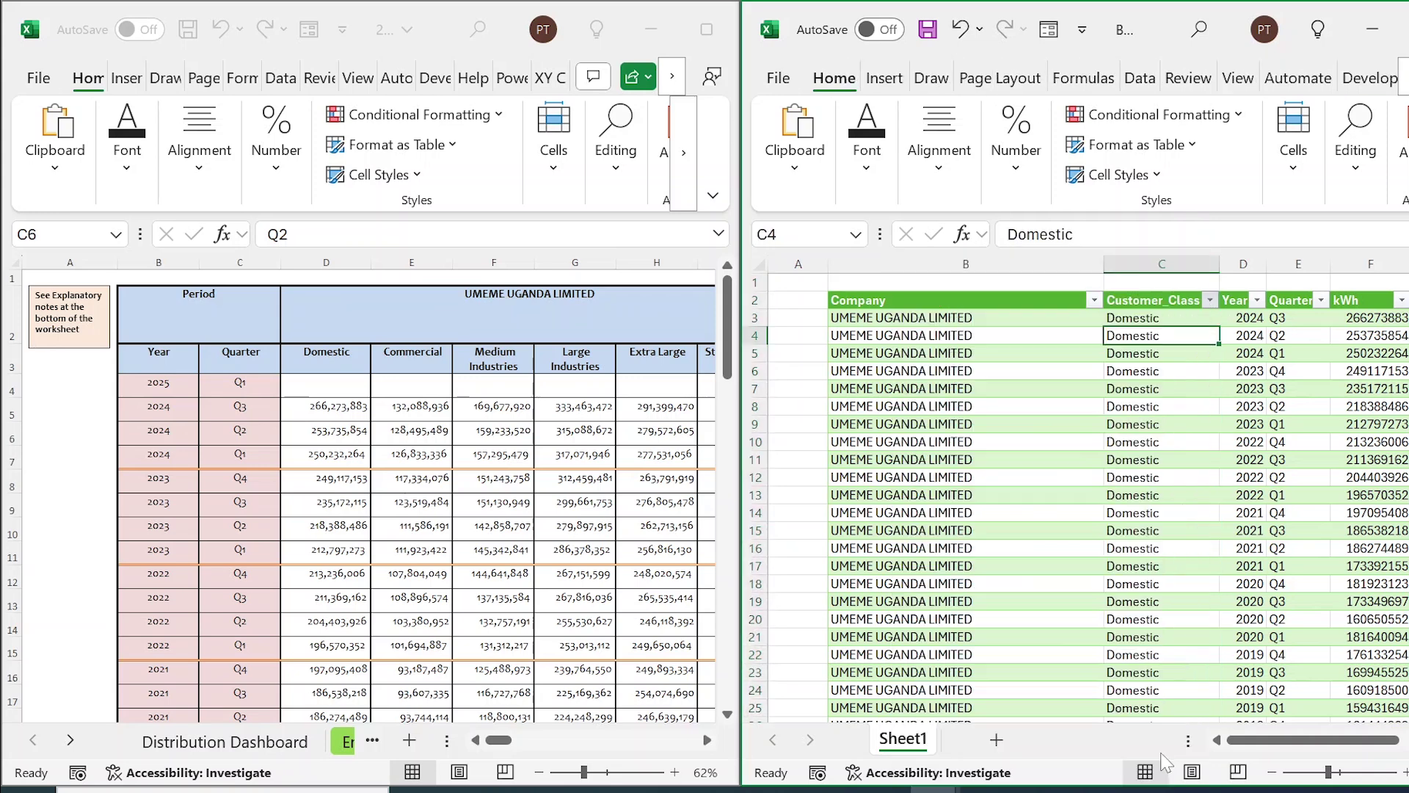
Review the Year and Quarter columns and their filter lists in the reshaped table, leaving both unfiltered
left_click(1241, 294)
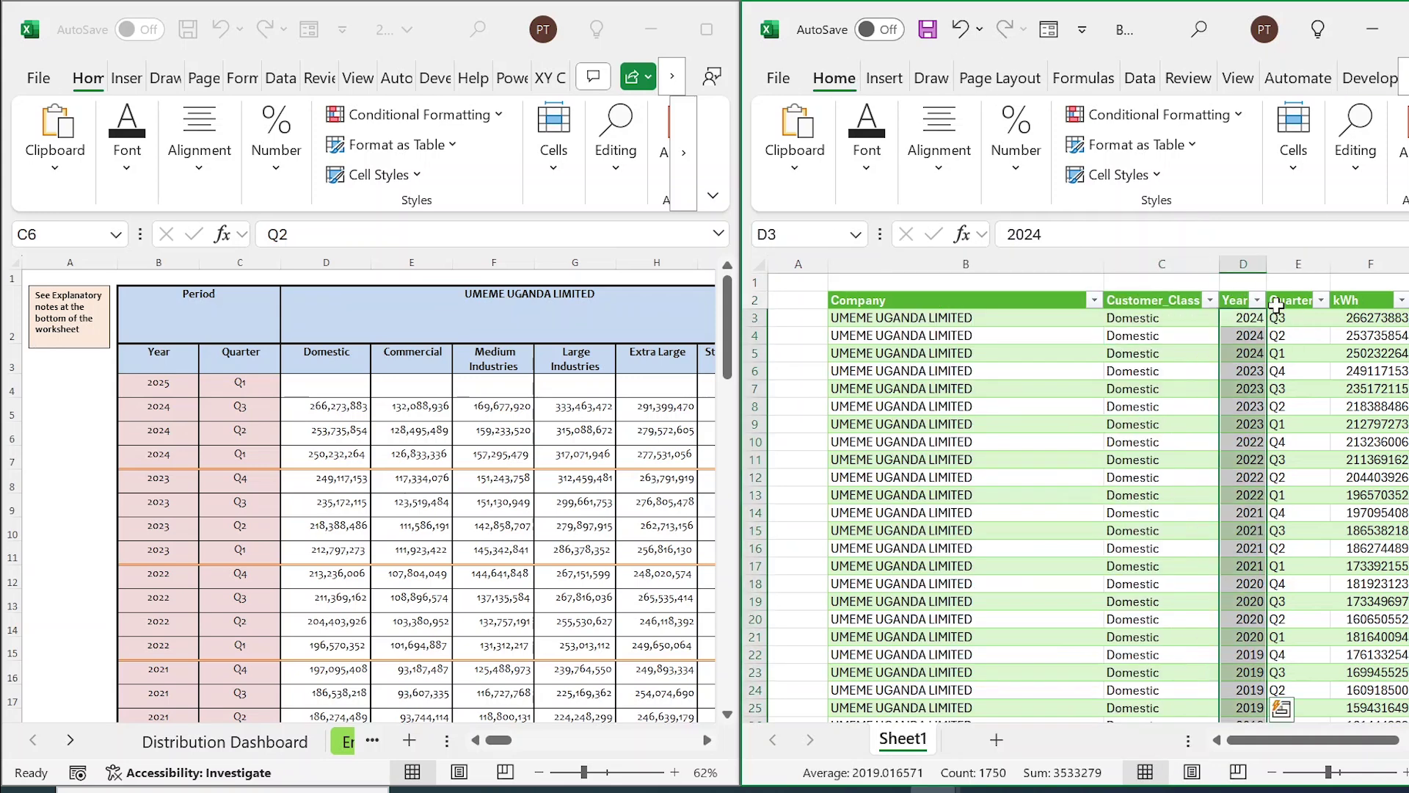
left_click(1257, 300)
left_click(1320, 301)
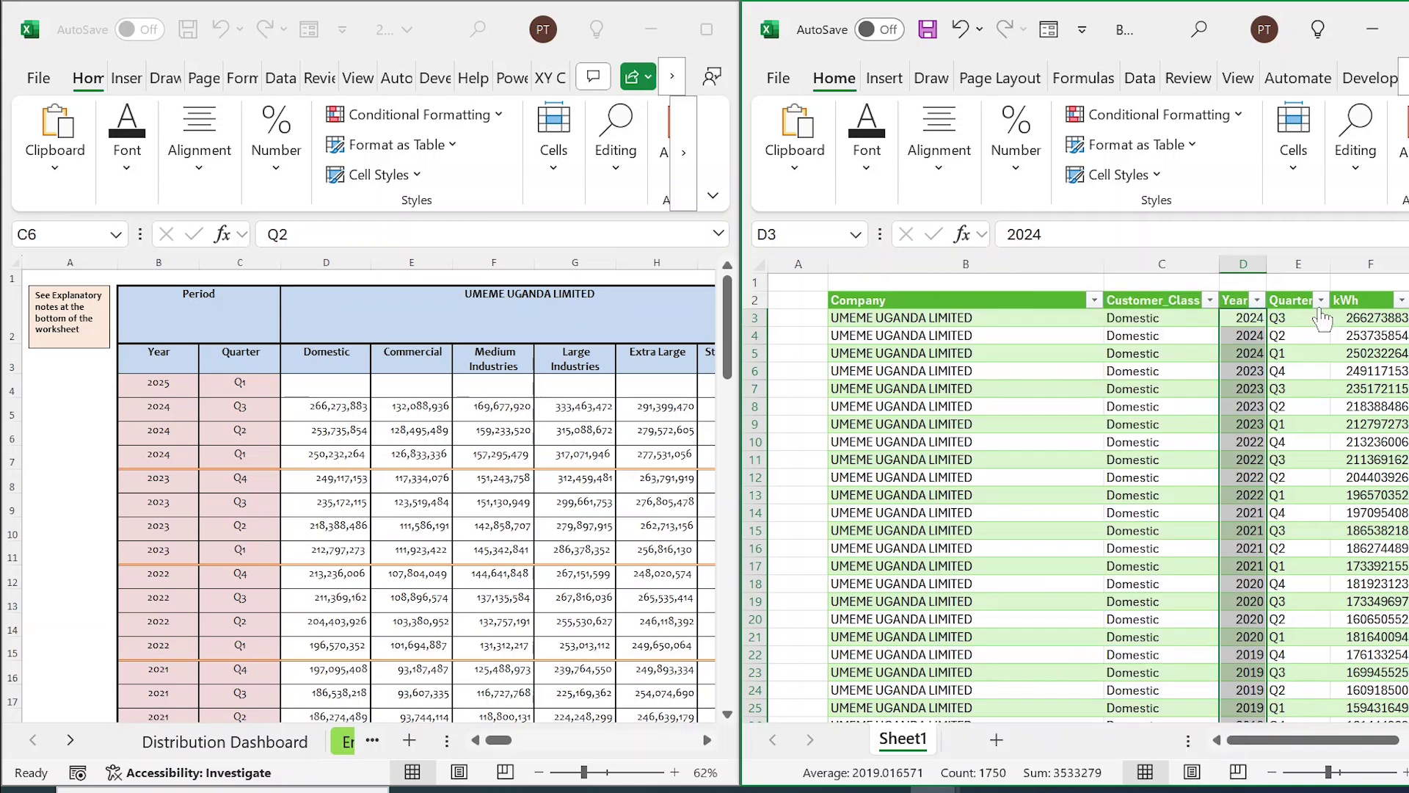
left_click(1321, 300)
left_click(1276, 753)
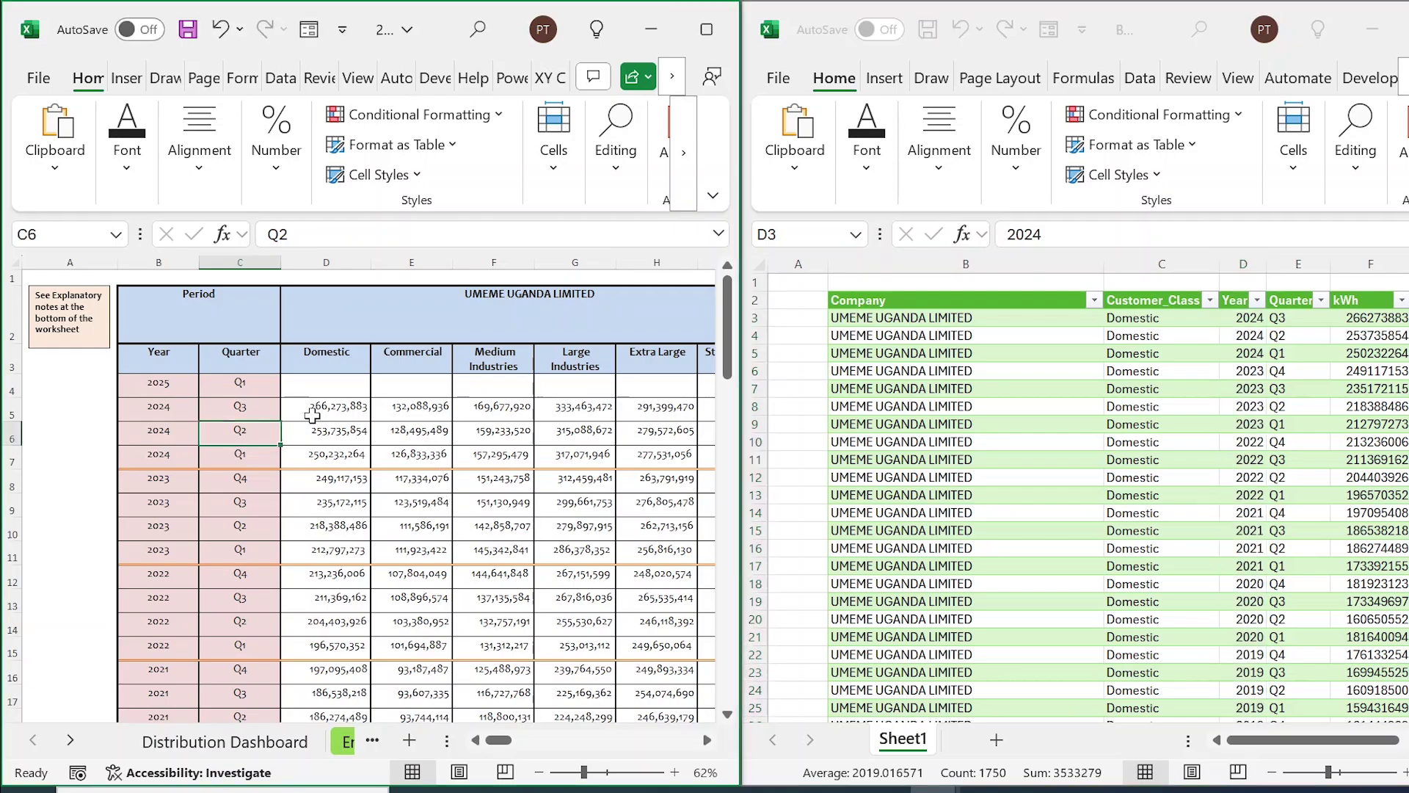
Switch to Chrome and view the distribution statistics page Energy Sales by Customer Category on the ERA website
left_click(494, 394)
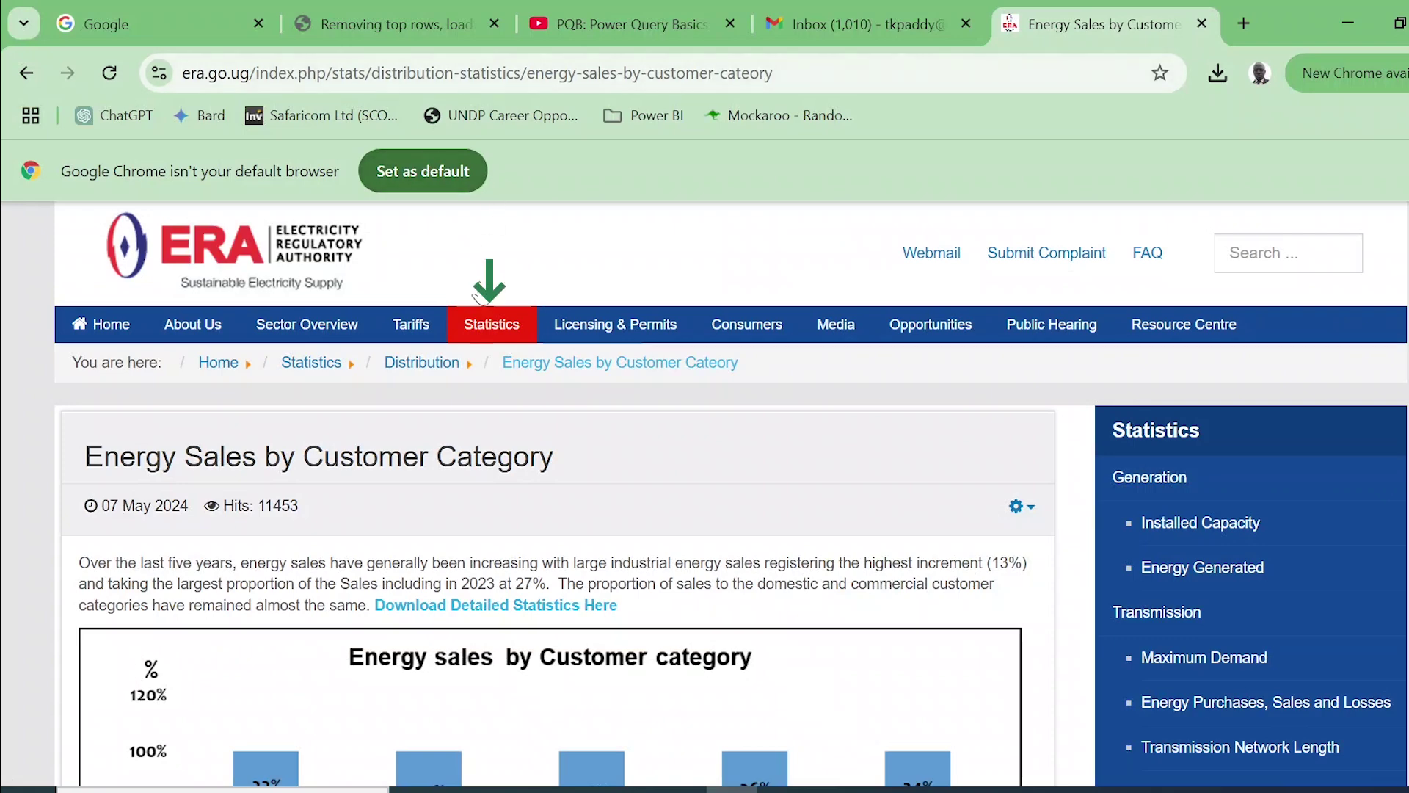
mouse_move(483, 323)
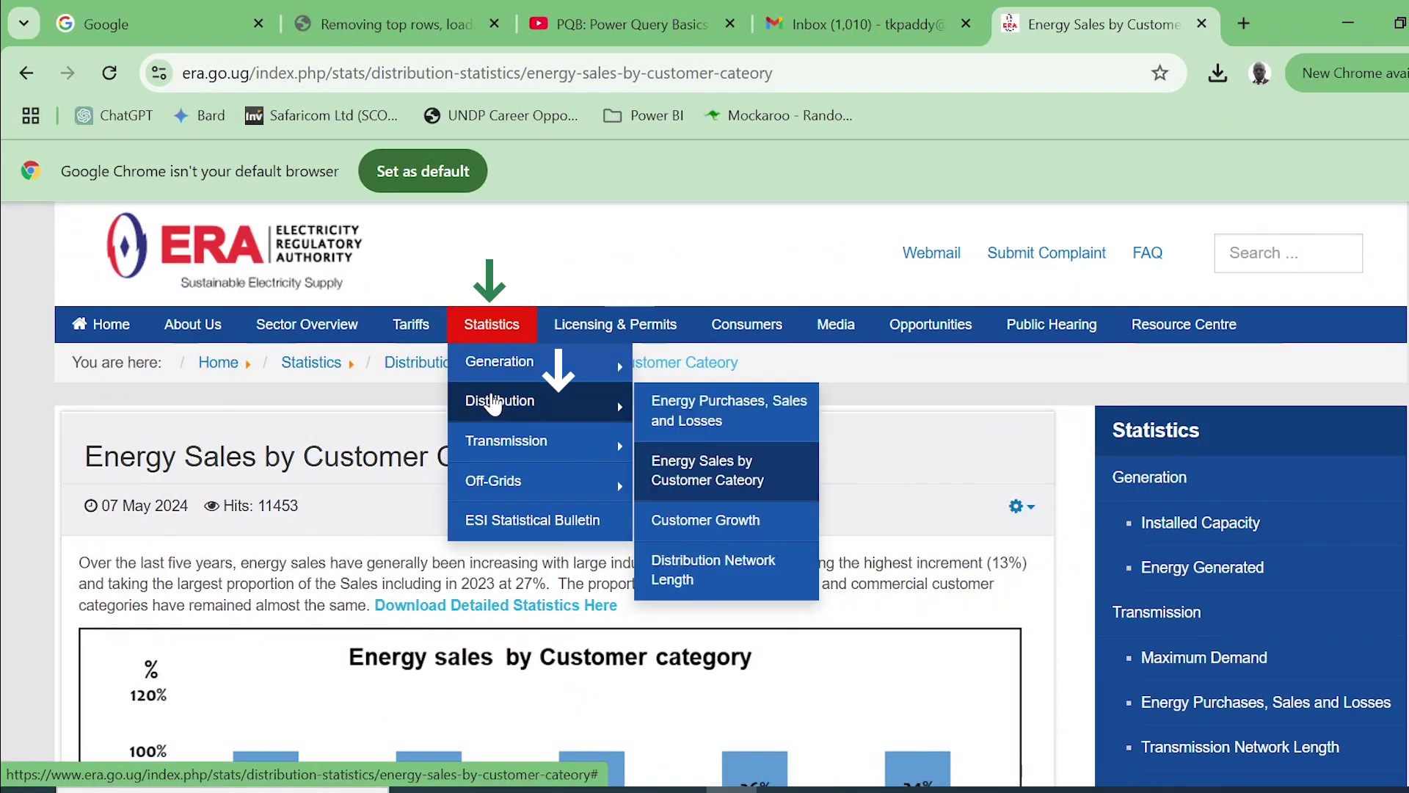
mouse_move(558, 441)
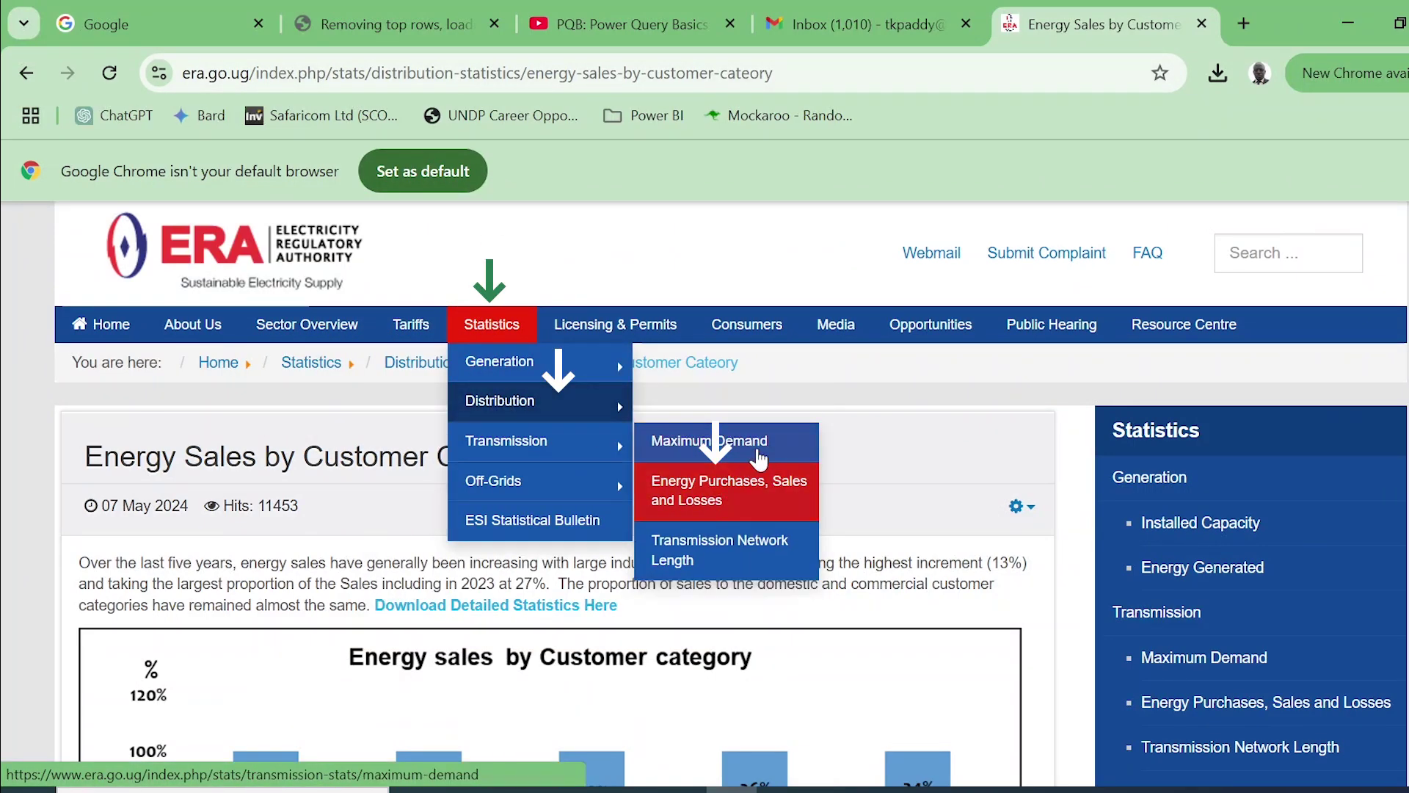
mouse_move(558, 409)
left_click(708, 470)
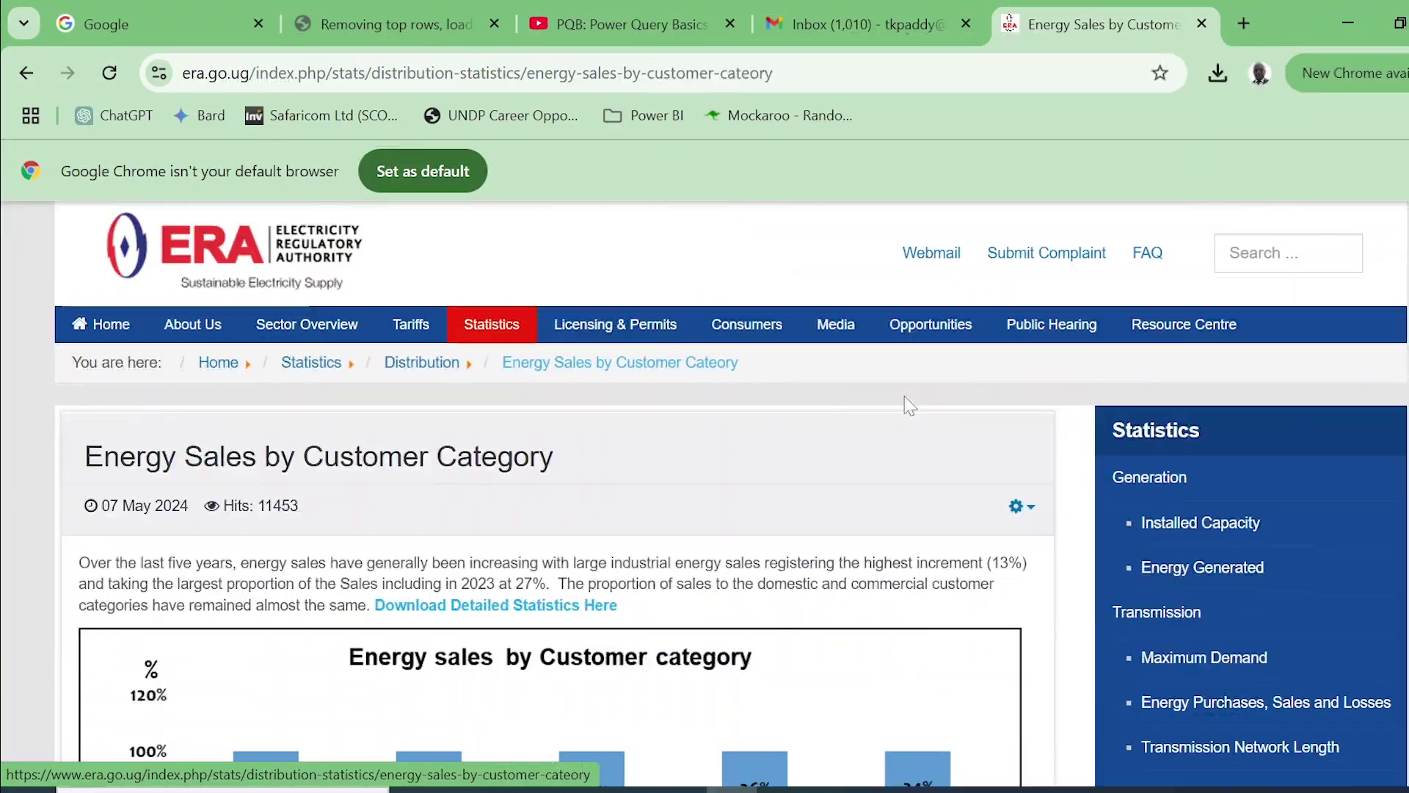
scroll(843, 424, "down", 5)
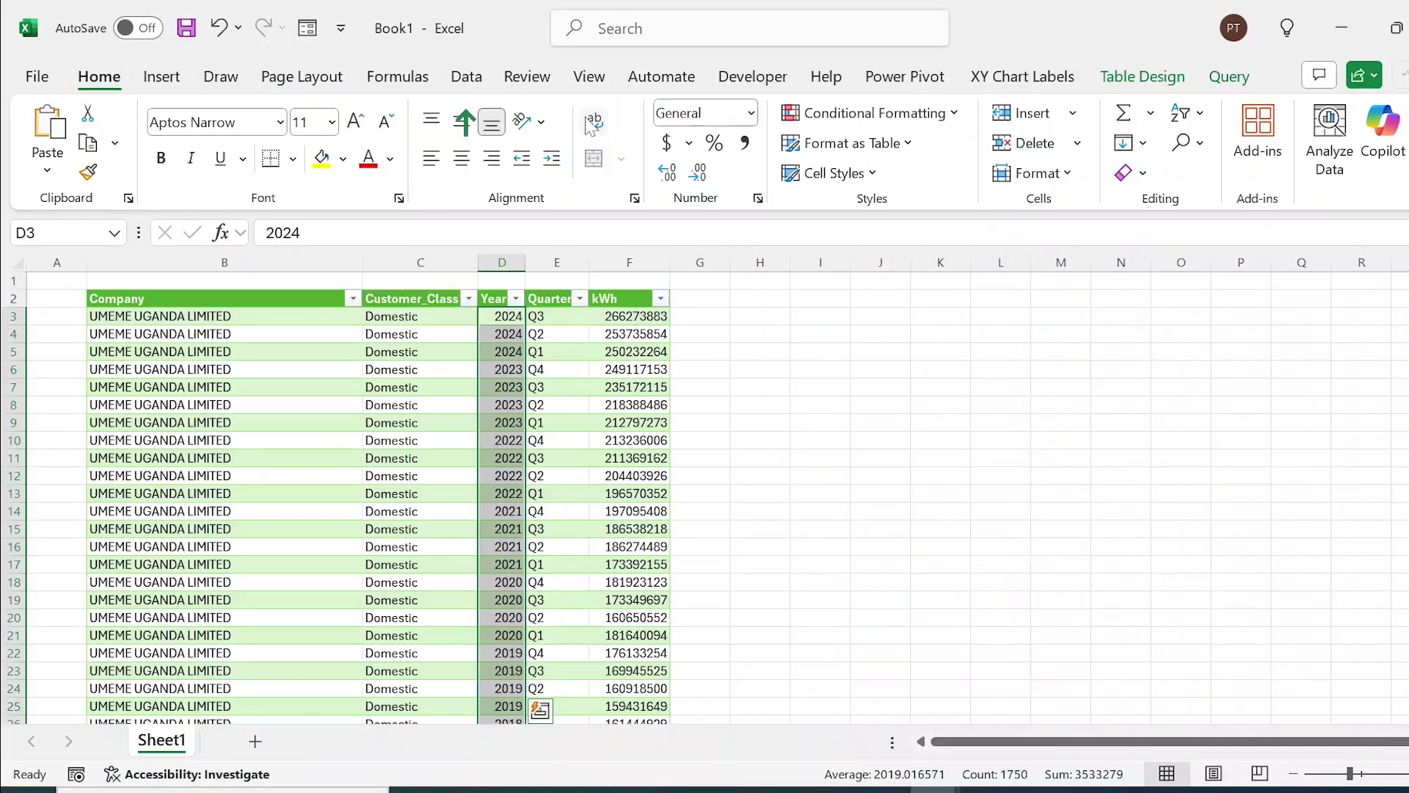
In the Book1 workbook, refresh all data connections to update the reshaped table
left_click(466, 76)
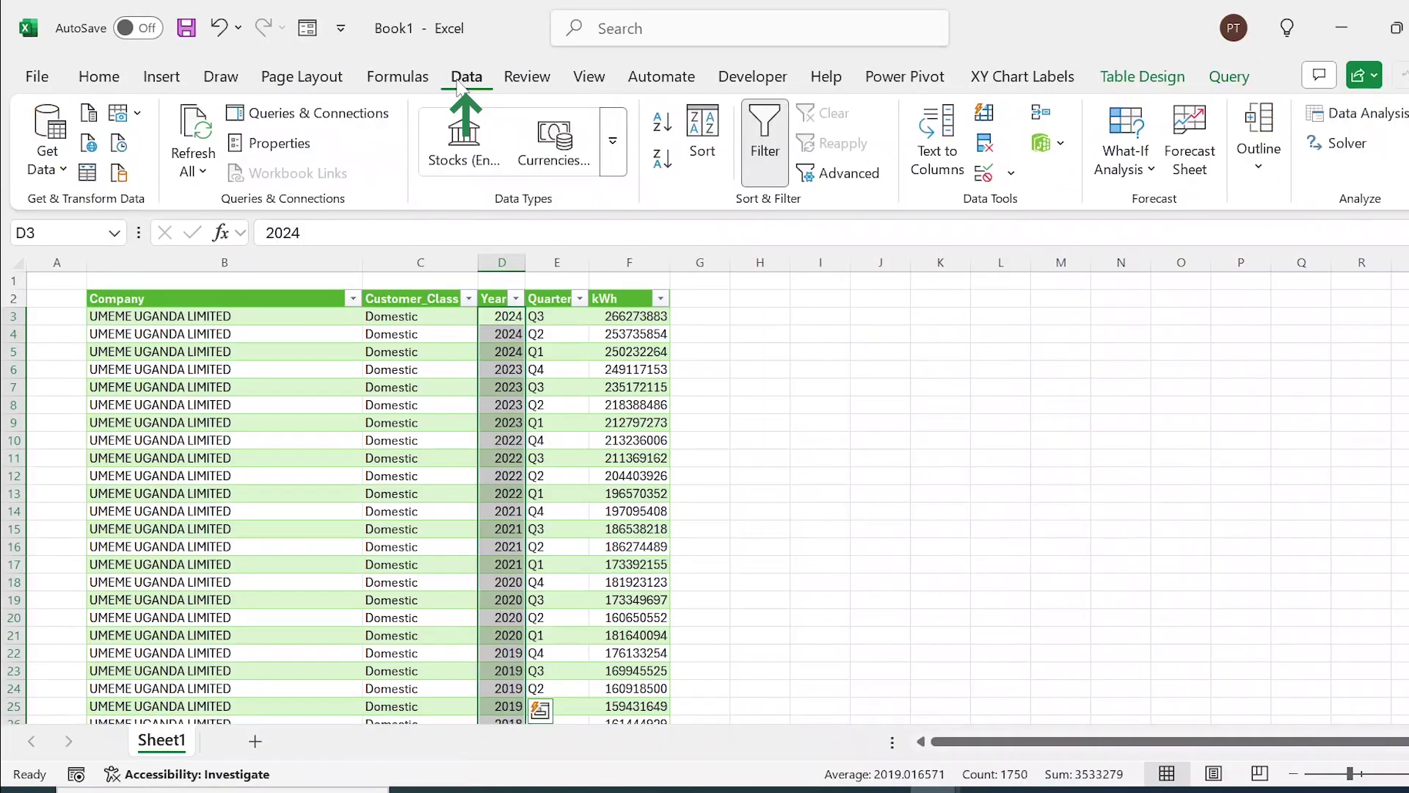
left_click(197, 172)
left_click(234, 208)
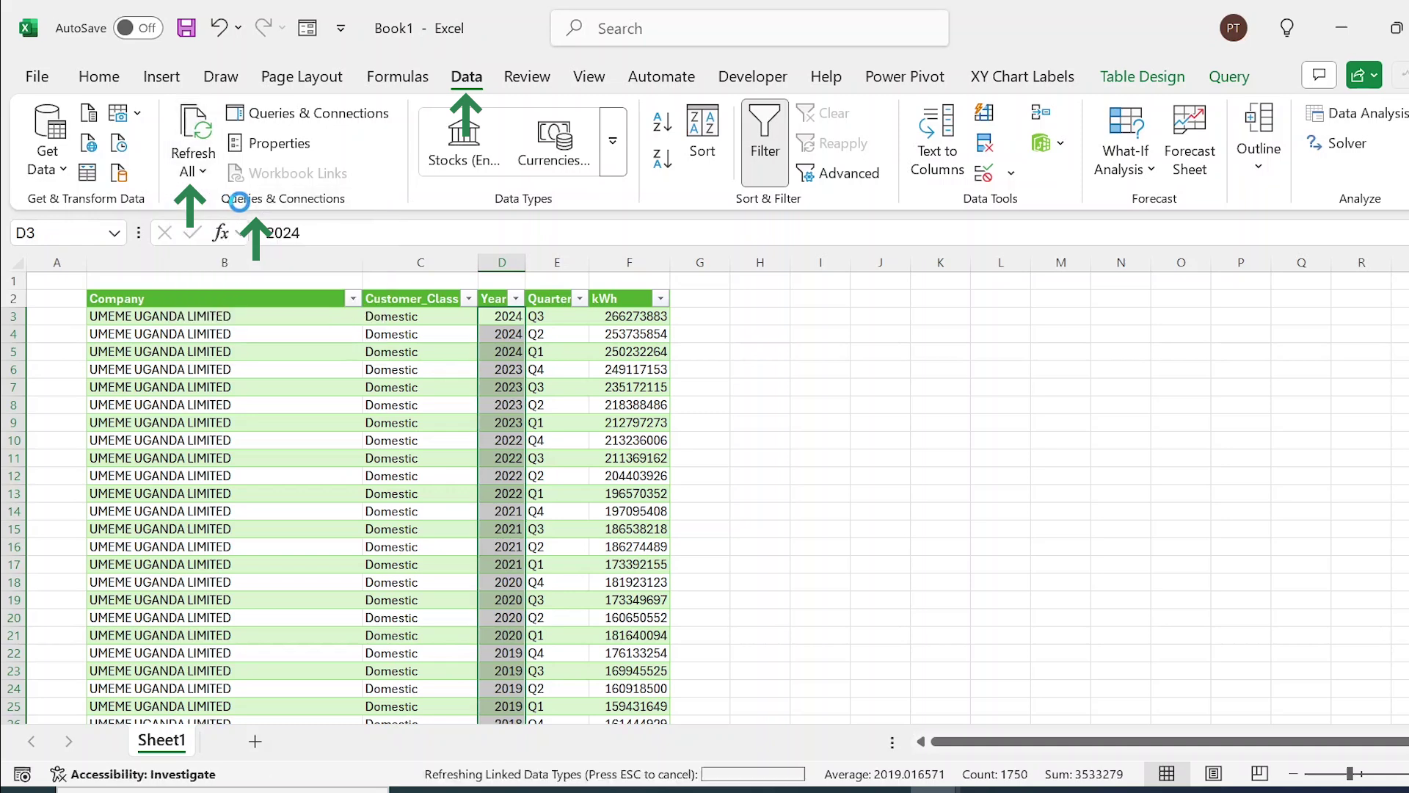
left_click(453, 403)
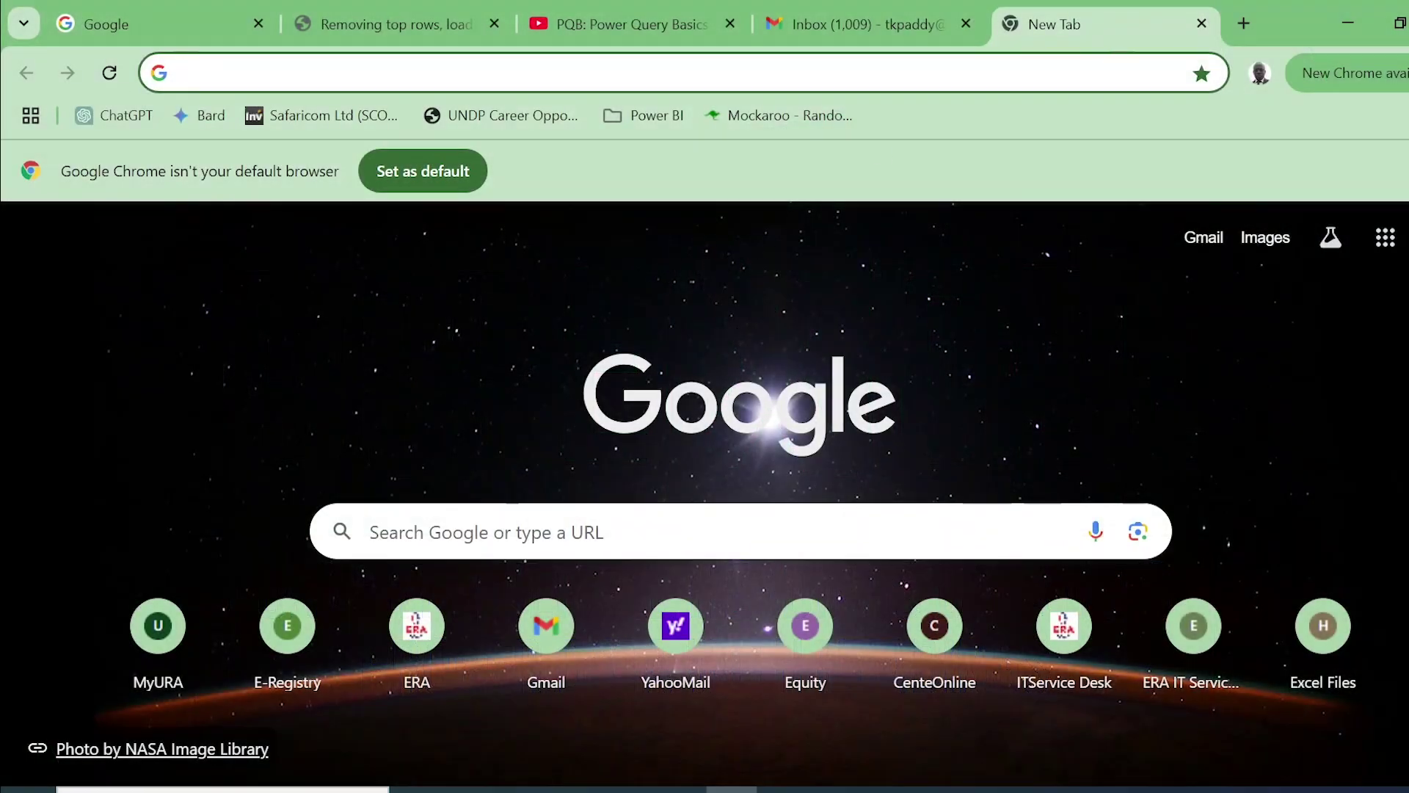
Open the Electricity Regulatory Authority website era.go.ug in the new Chrome tab
type("era")
key("Return")
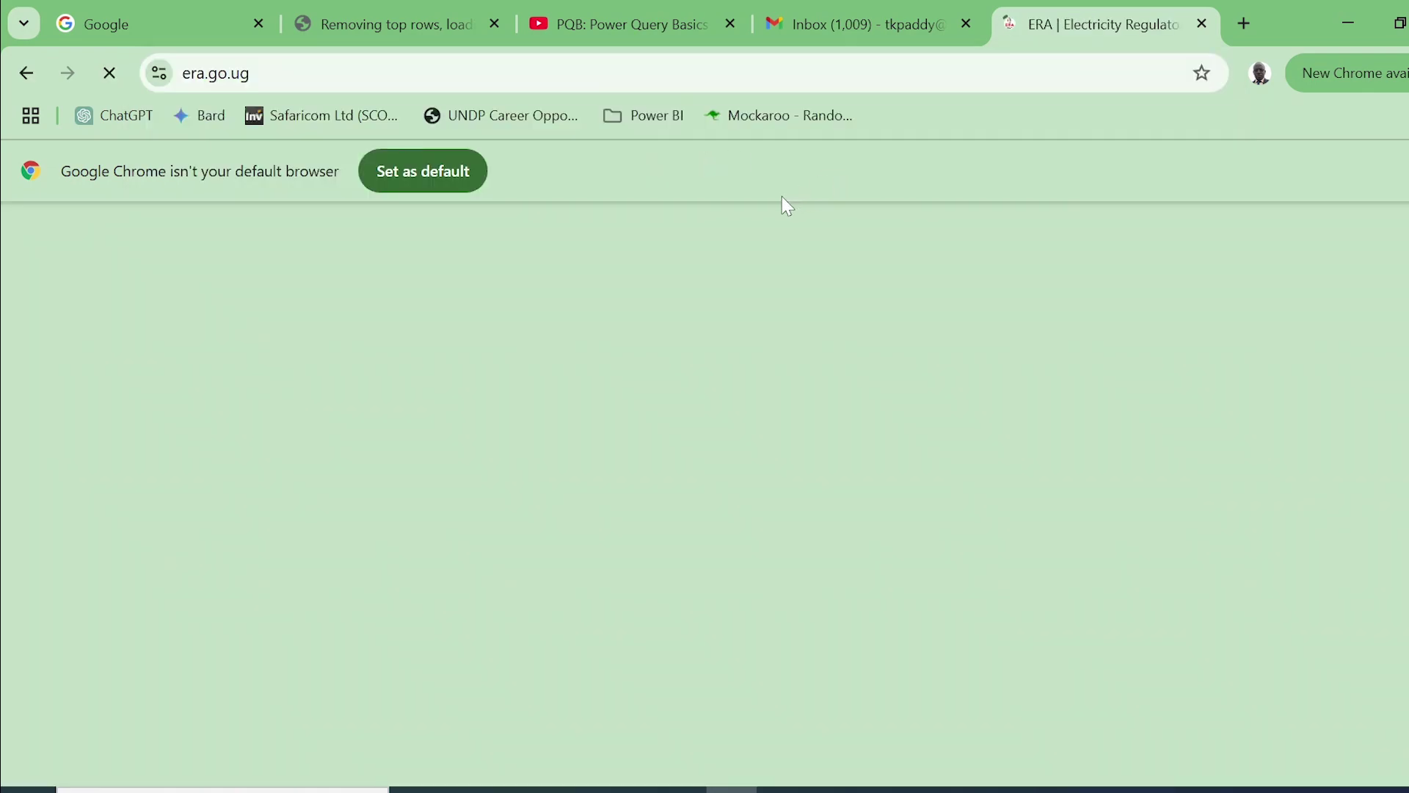
scroll(617, 278, "down", 2)
scroll(625, 278, "up", 2)
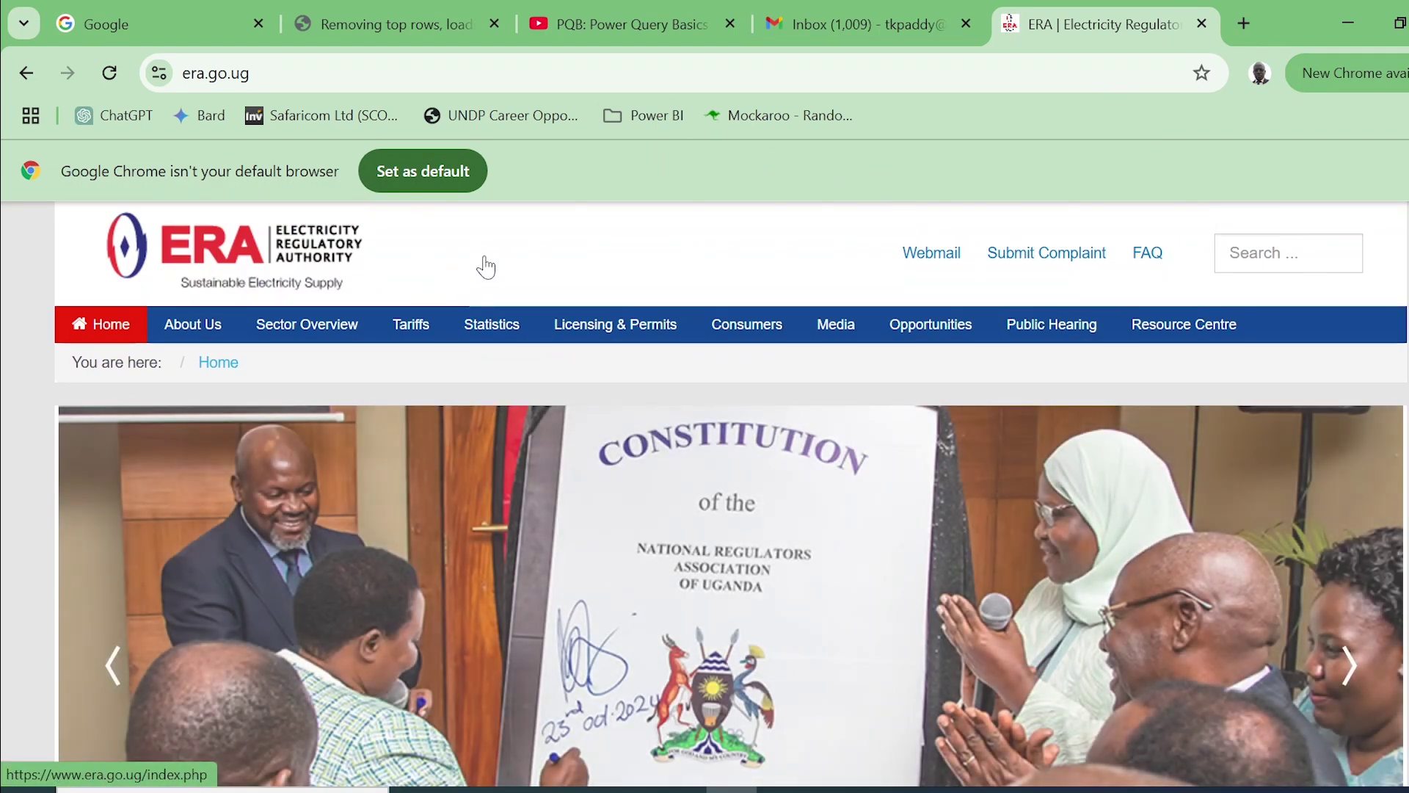
Open the distribution statistics page for energy sales by customer category and show its detailed statistics link and chart
mouse_move(487, 324)
mouse_move(495, 405)
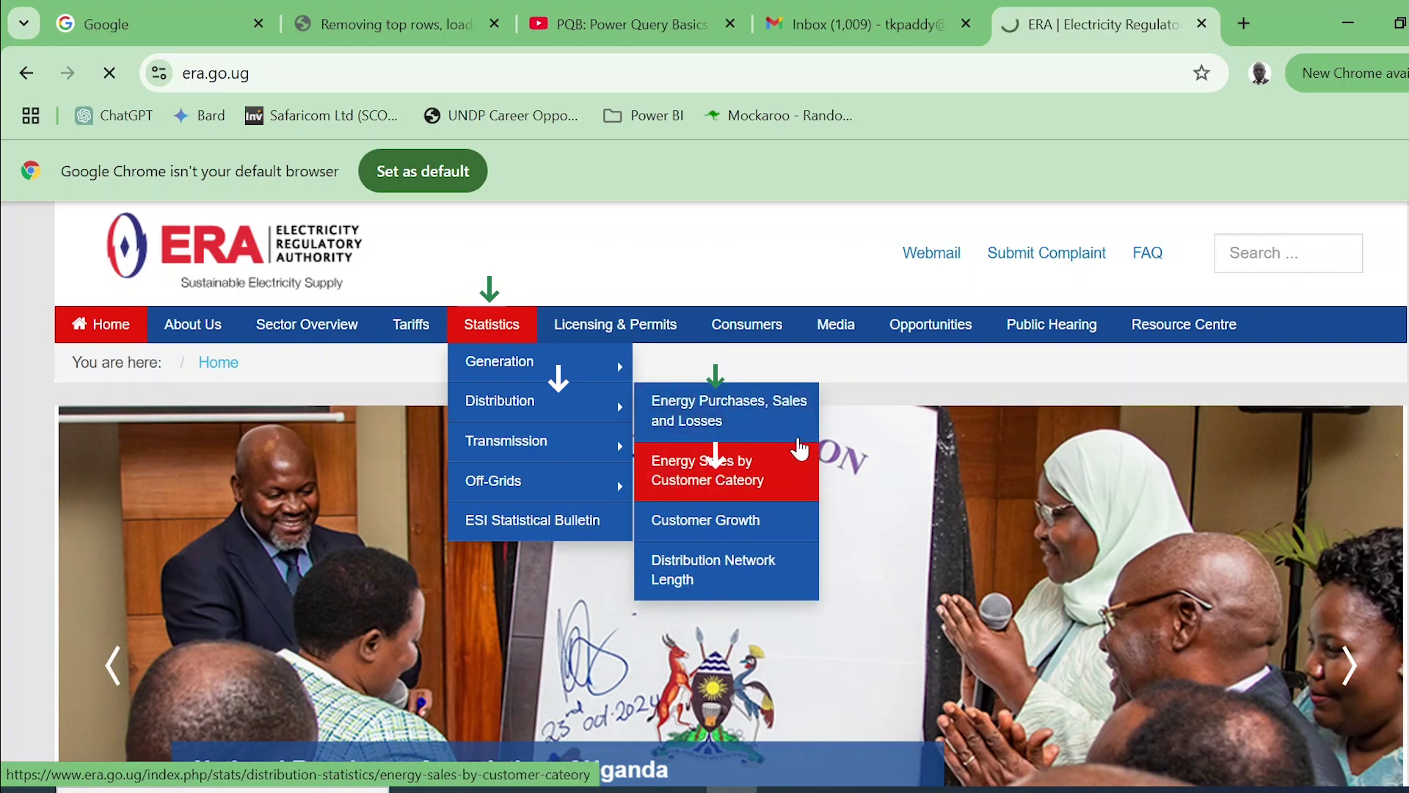
left_click(748, 463)
scroll(746, 441, "down", 4)
scroll(535, 403, "down", 10)
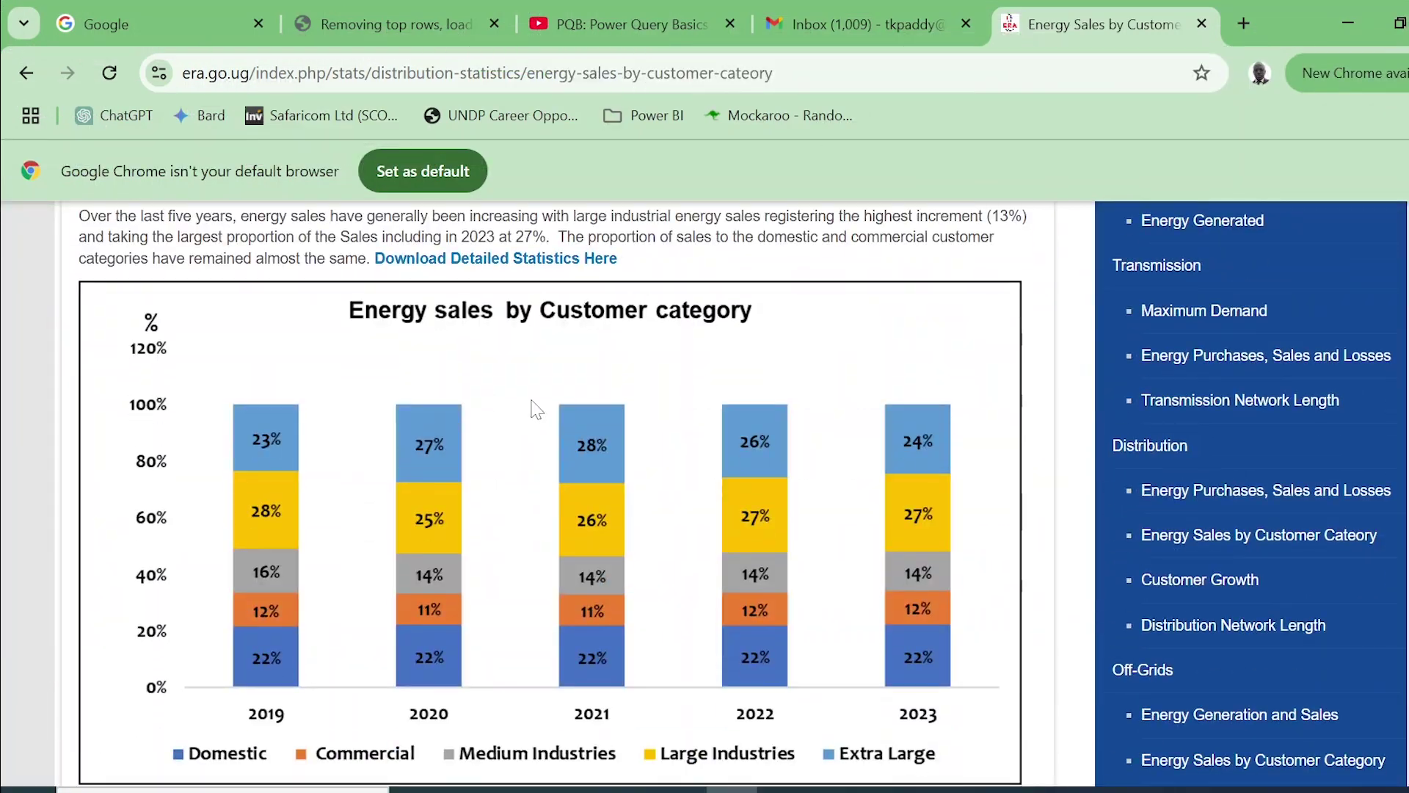
Download and open the detailed distribution statistics workbook, enable editing, and look across its Energy Sales_kWh sheet
scroll(497, 528, "up", 15)
left_click(511, 608)
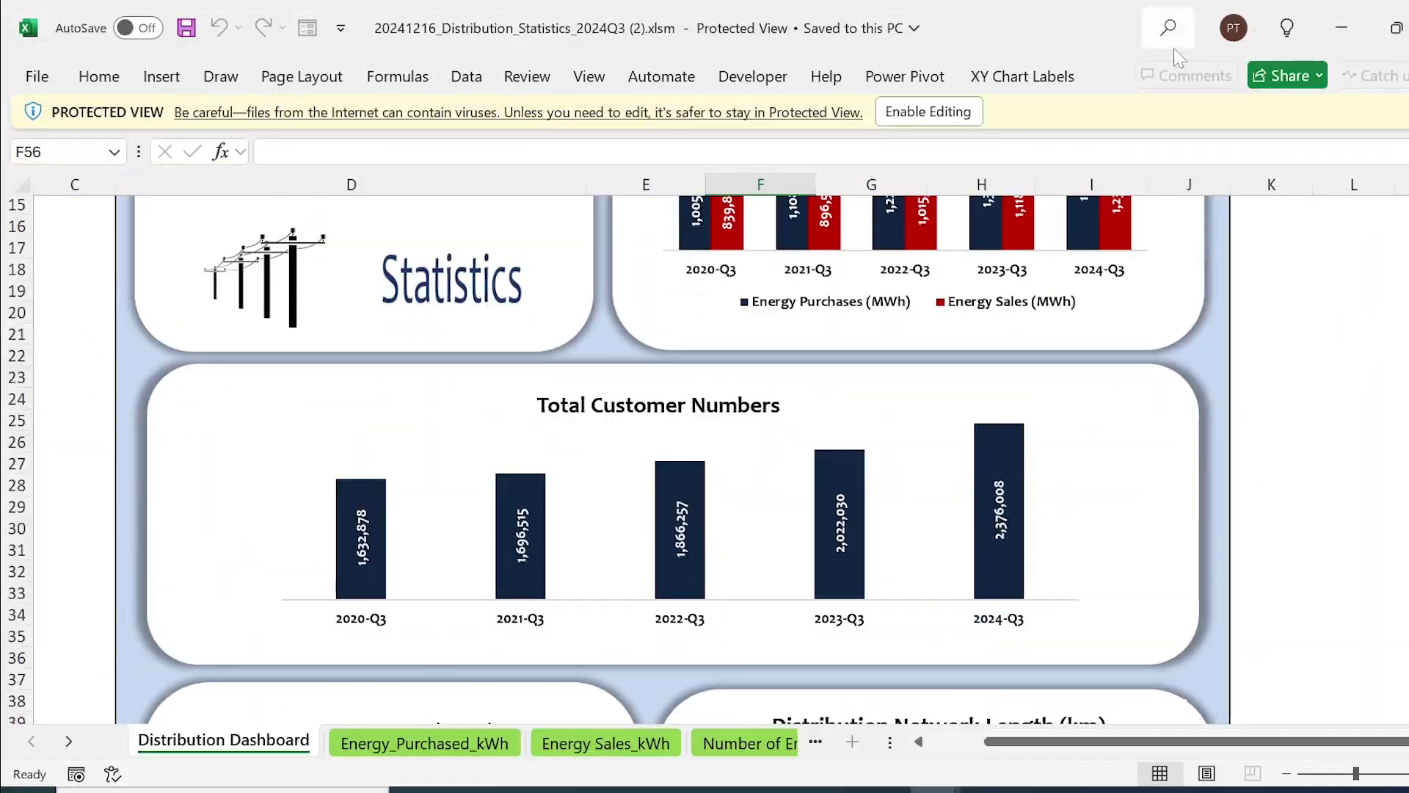
left_click(947, 110)
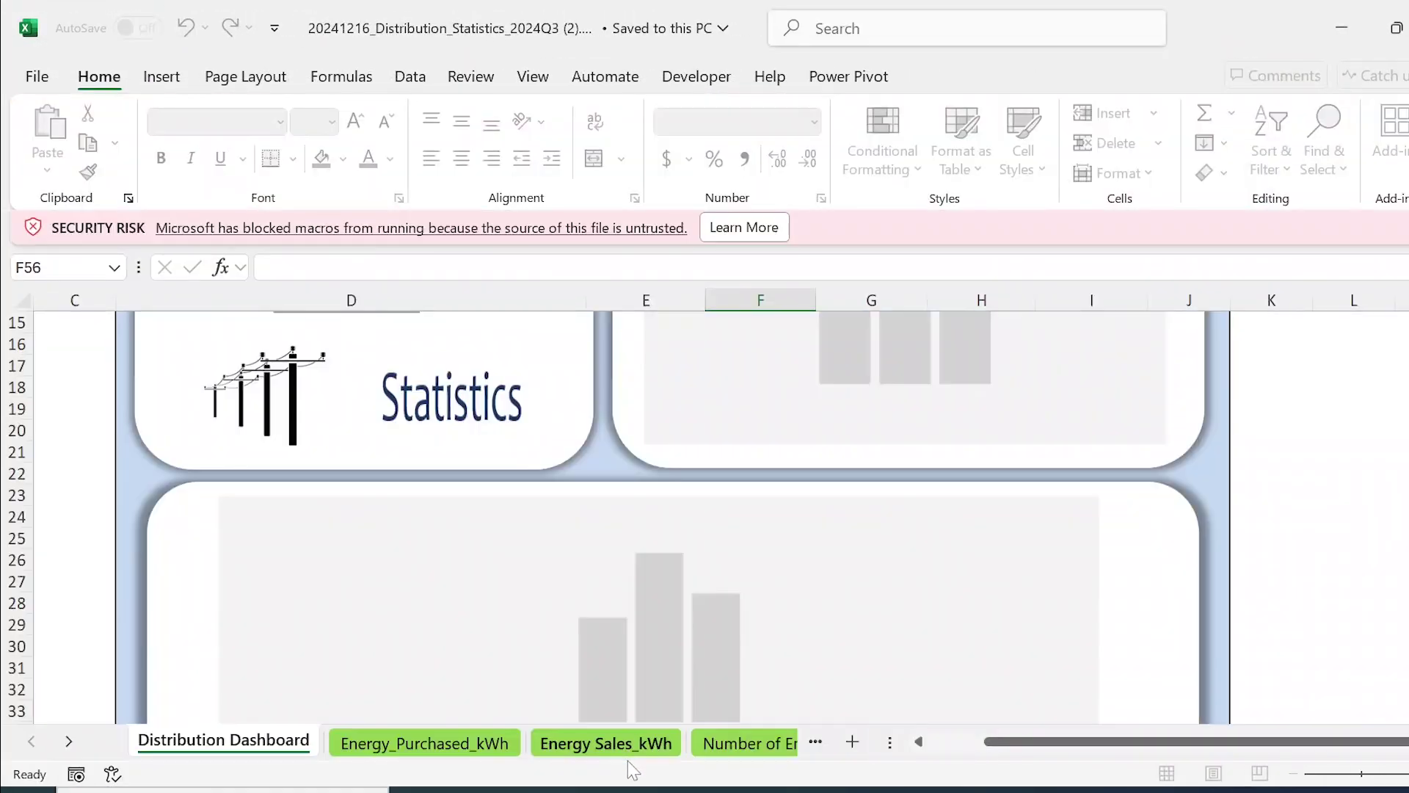
left_click(606, 741)
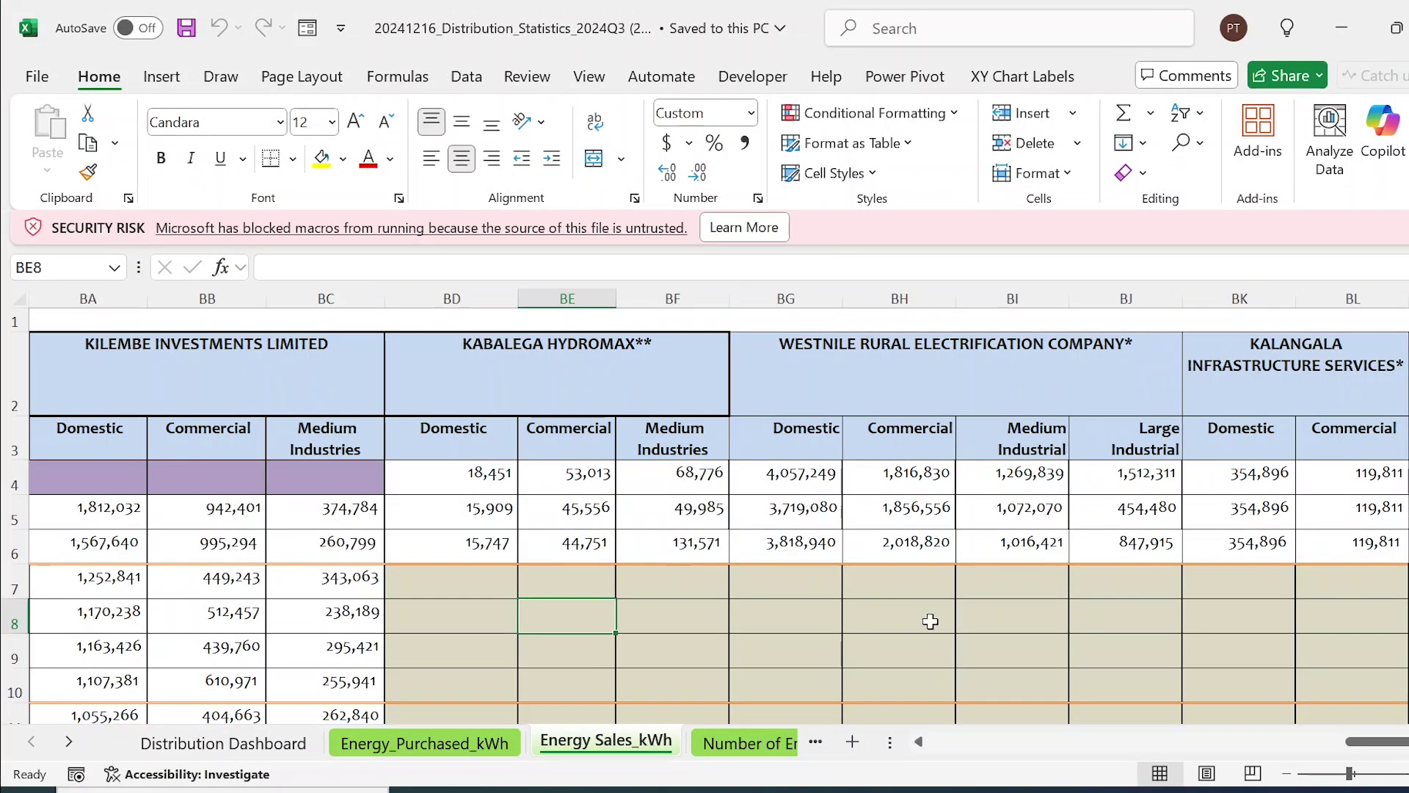
left_click_drag(1351, 742, 623, 724)
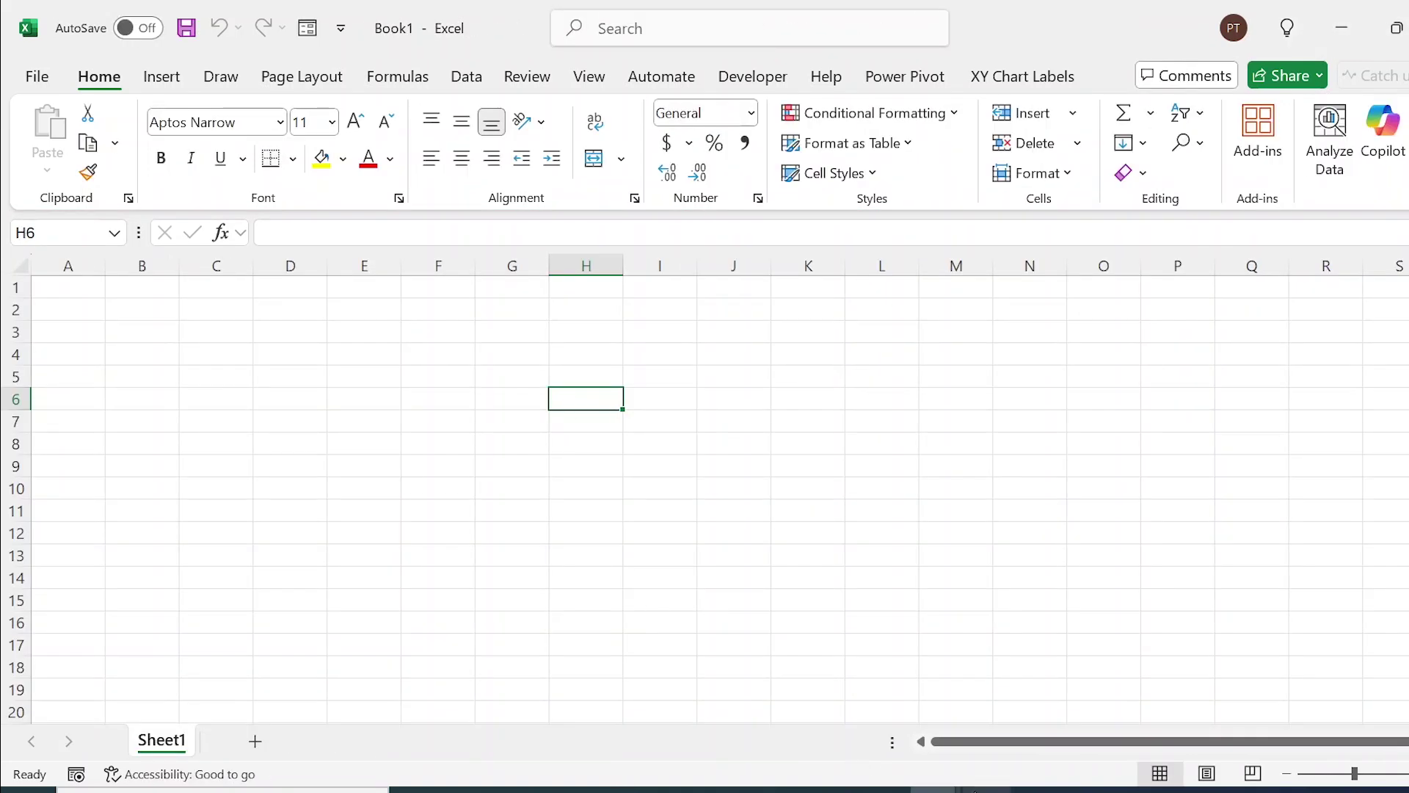
Switch back to Chrome and copy the address of the Download Detailed Statistics Here link
left_click(732, 790)
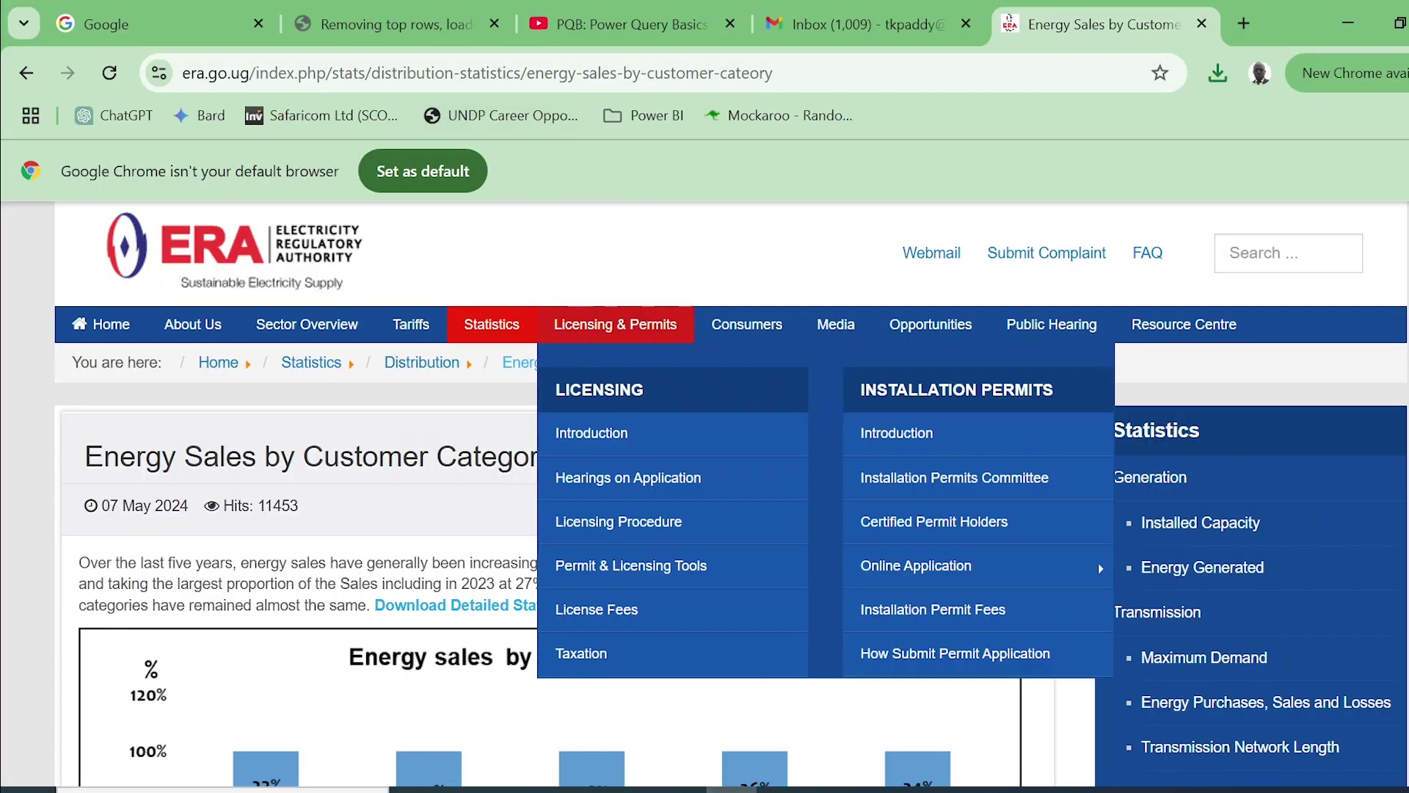
right_click(494, 614)
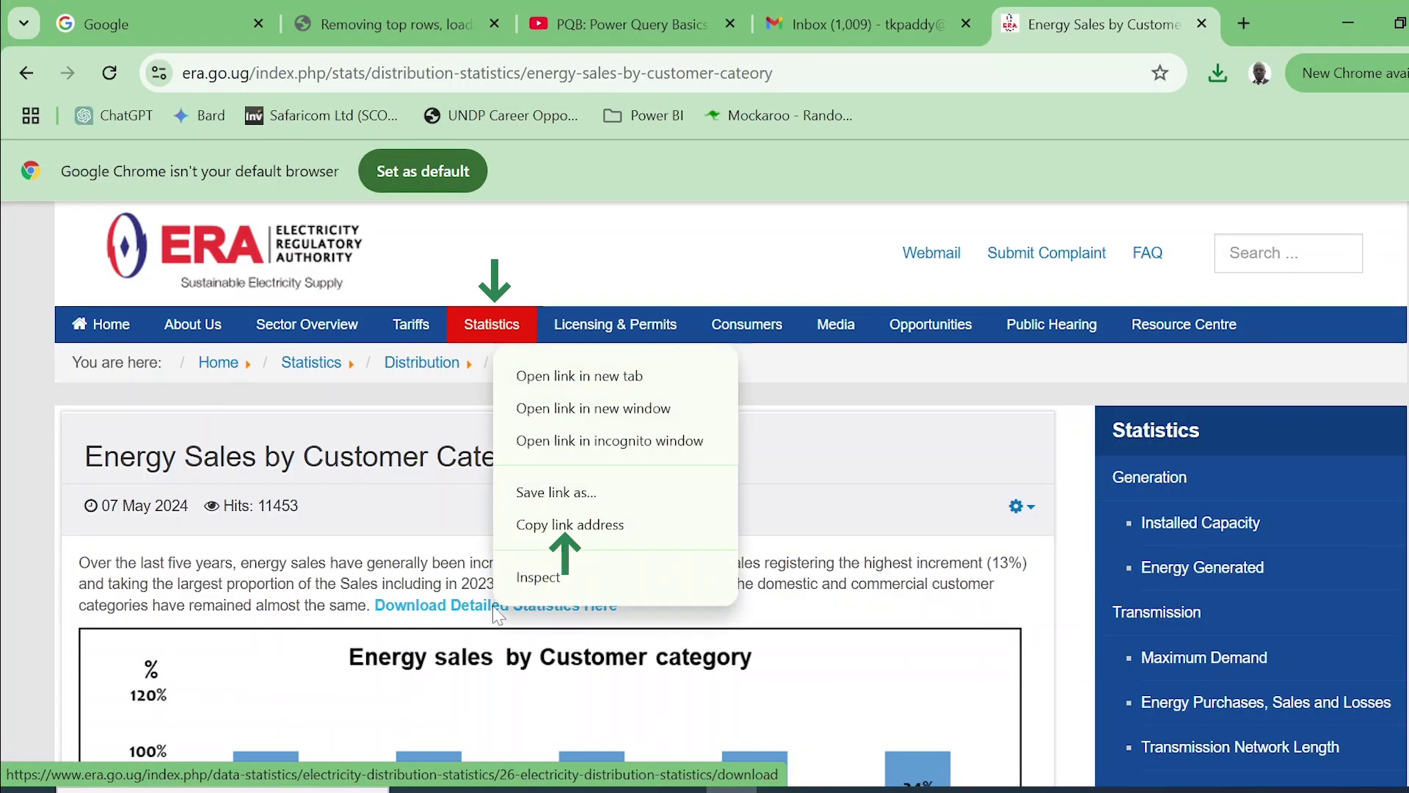
left_click(572, 525)
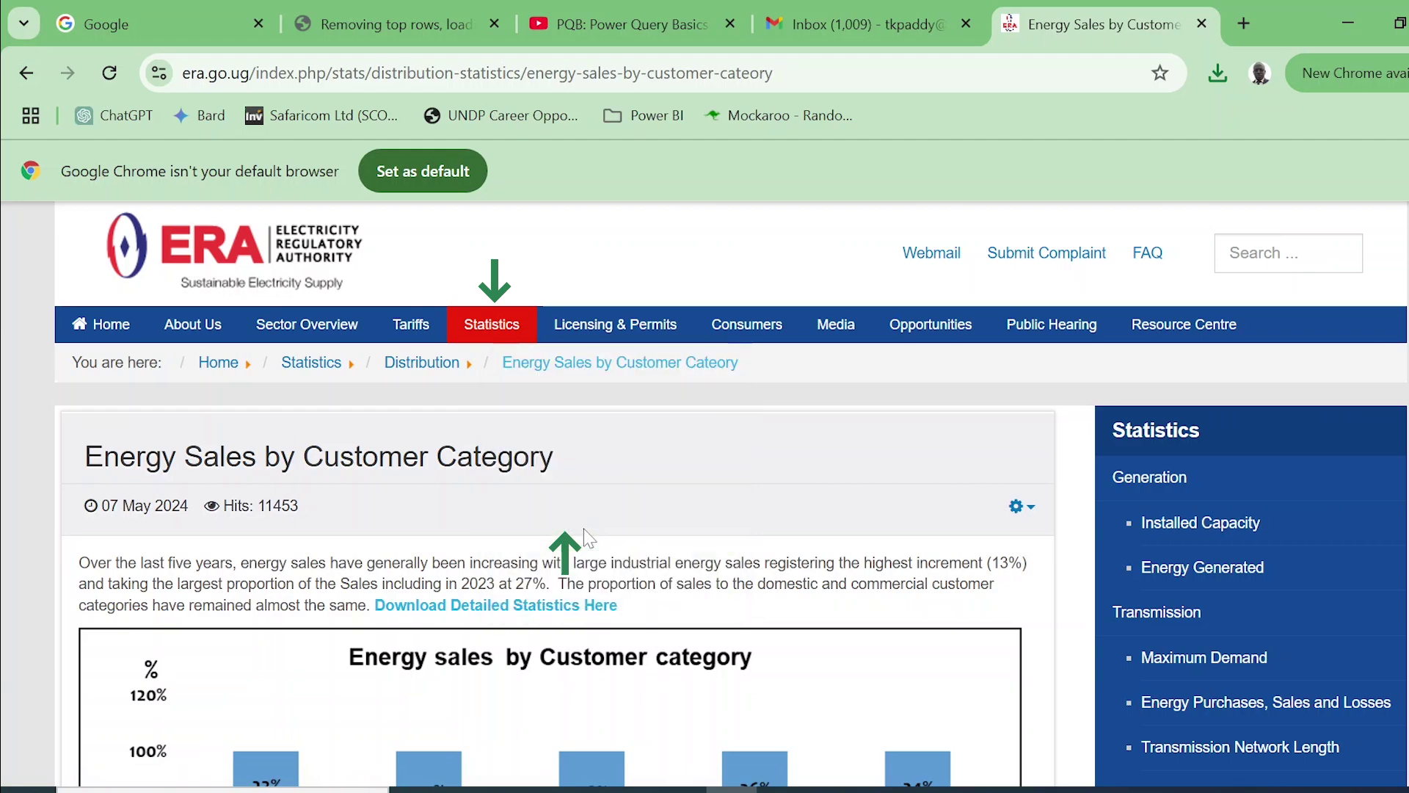
Return to Book1 and create a From Web query from the copied download address, using the Advanced option and the default connection
left_click(1347, 14)
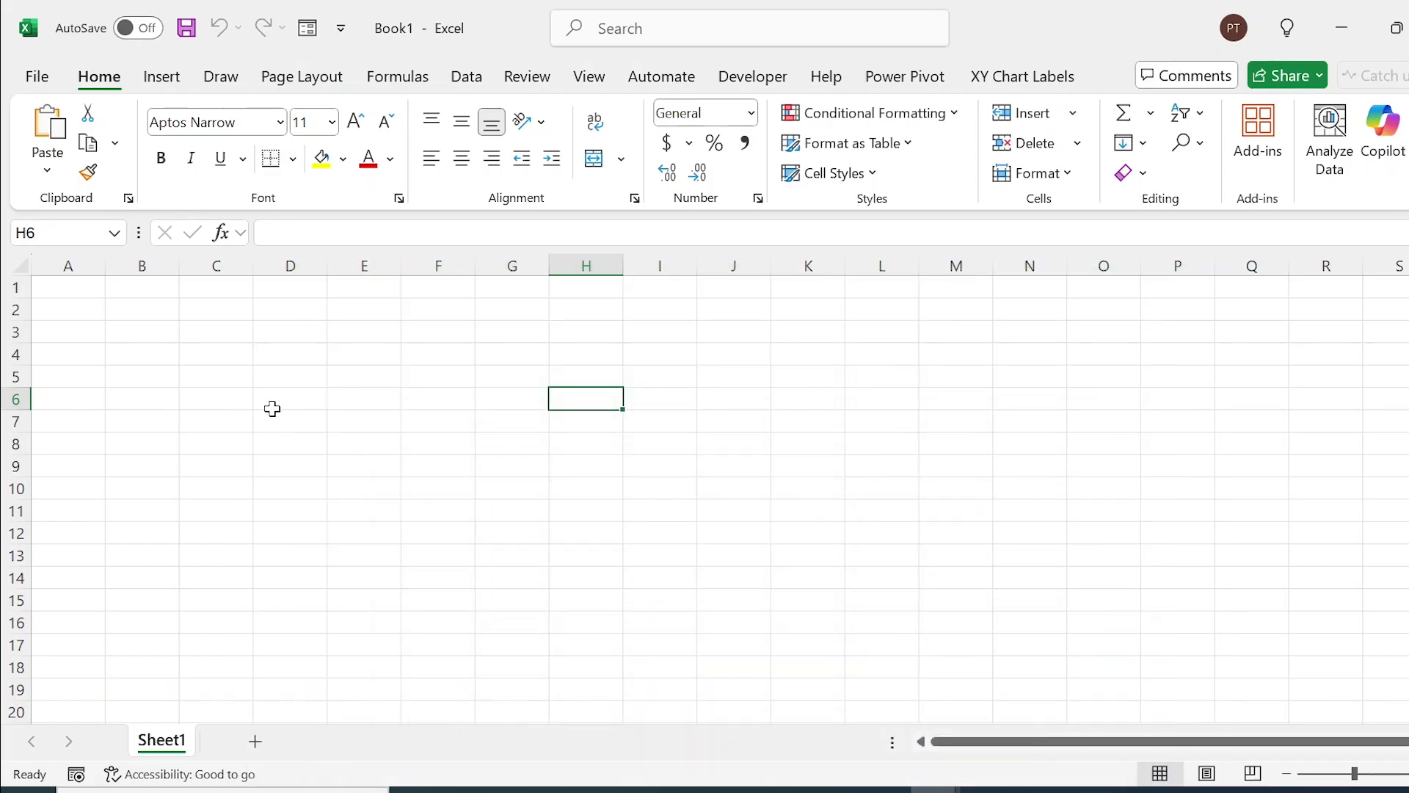
left_click(205, 321)
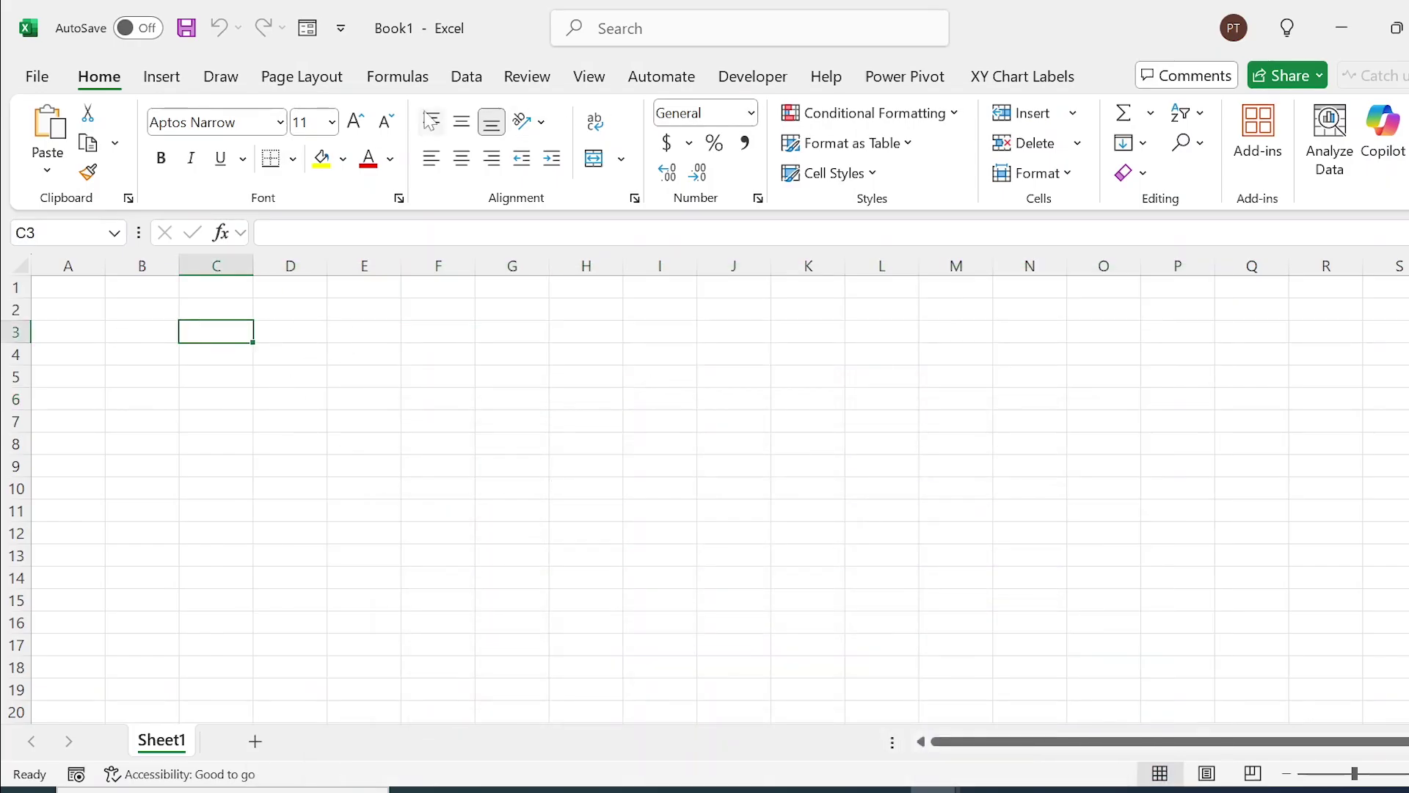
left_click(467, 77)
left_click(61, 169)
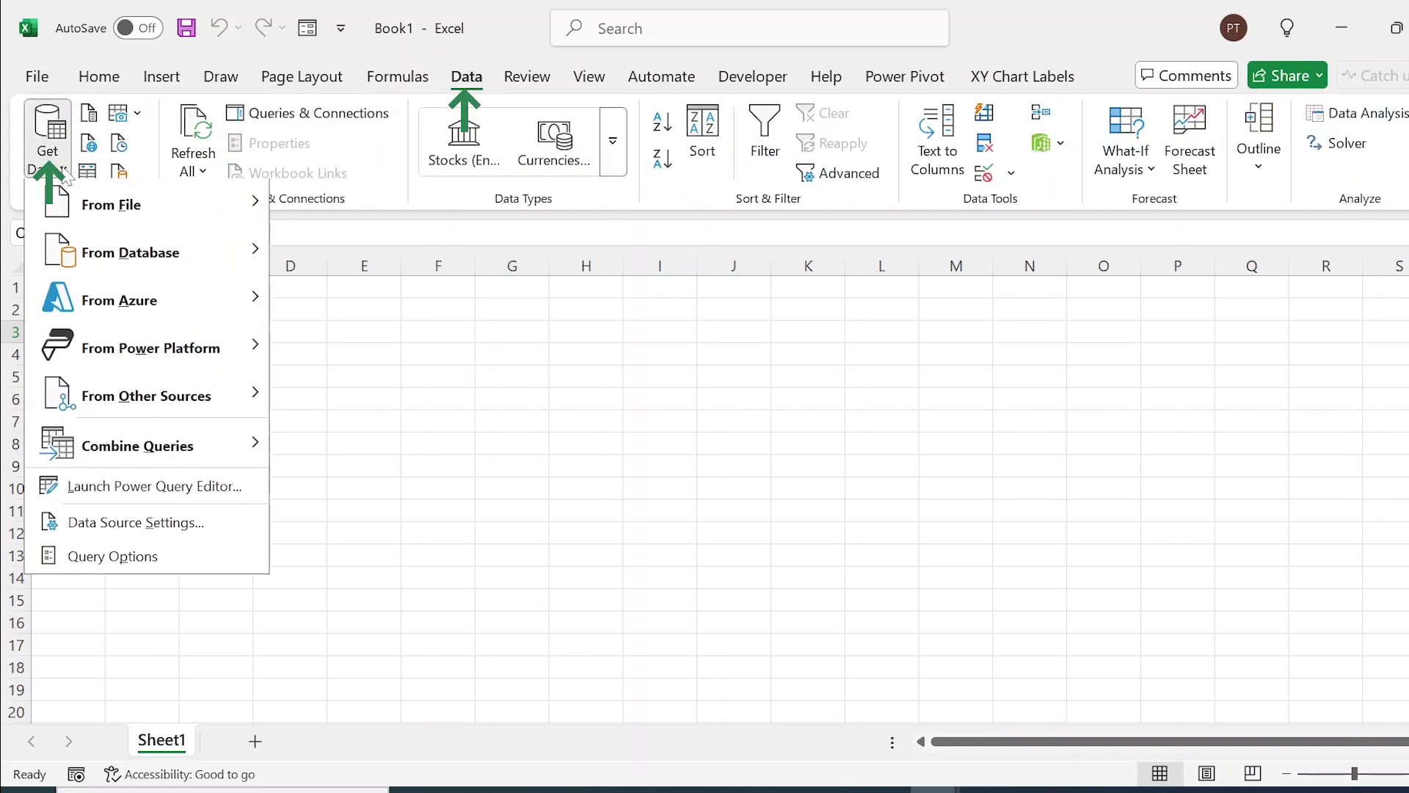
mouse_move(147, 398)
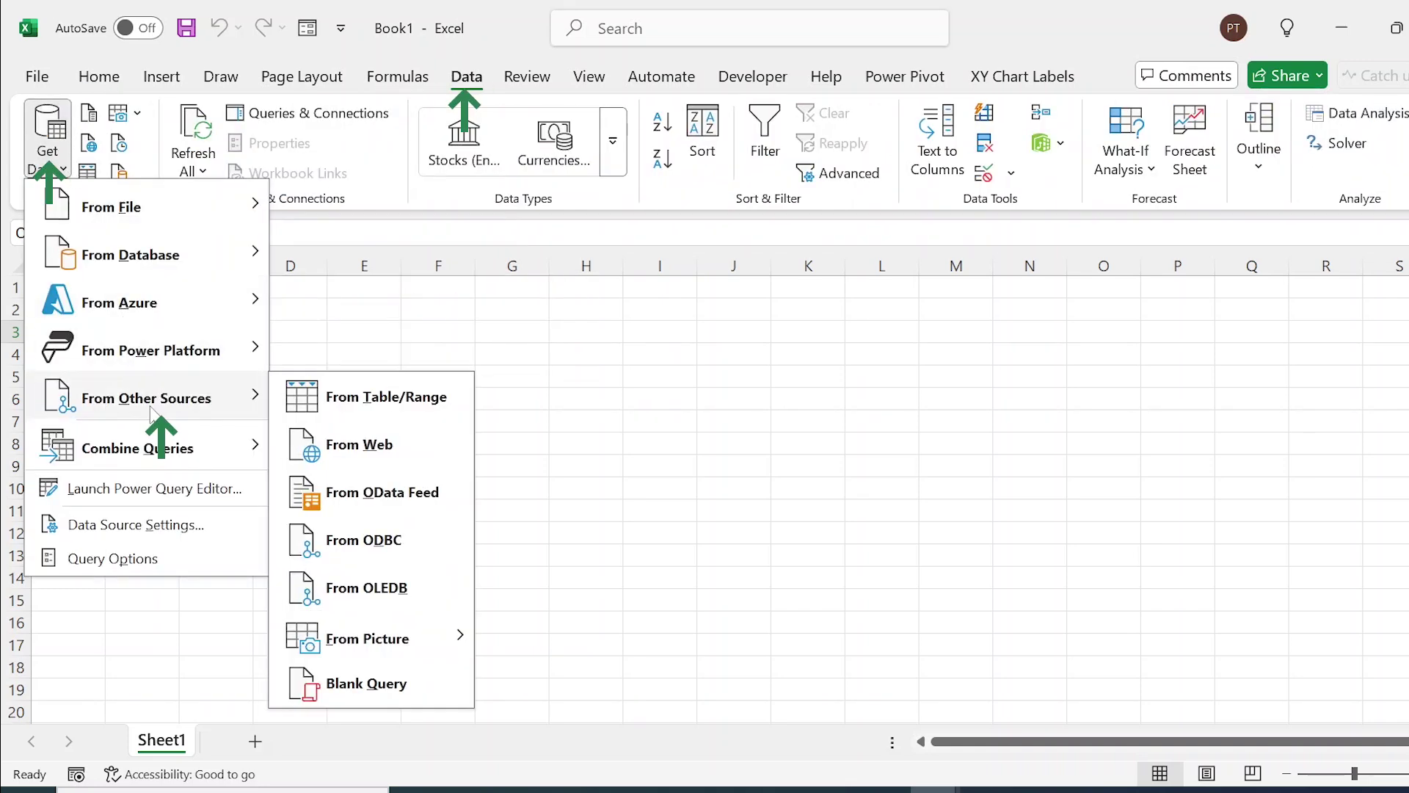
left_click(382, 446)
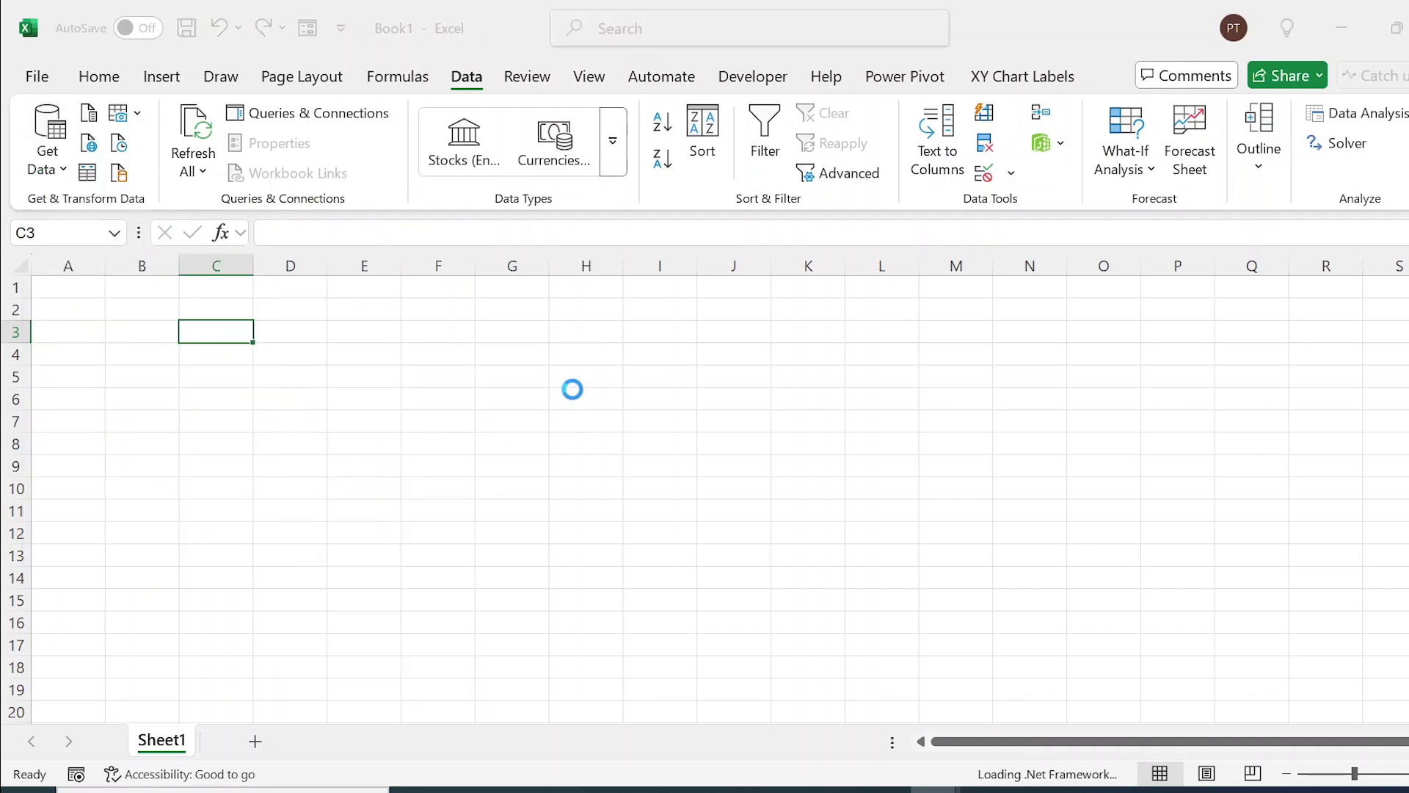
key("ctrl+v")
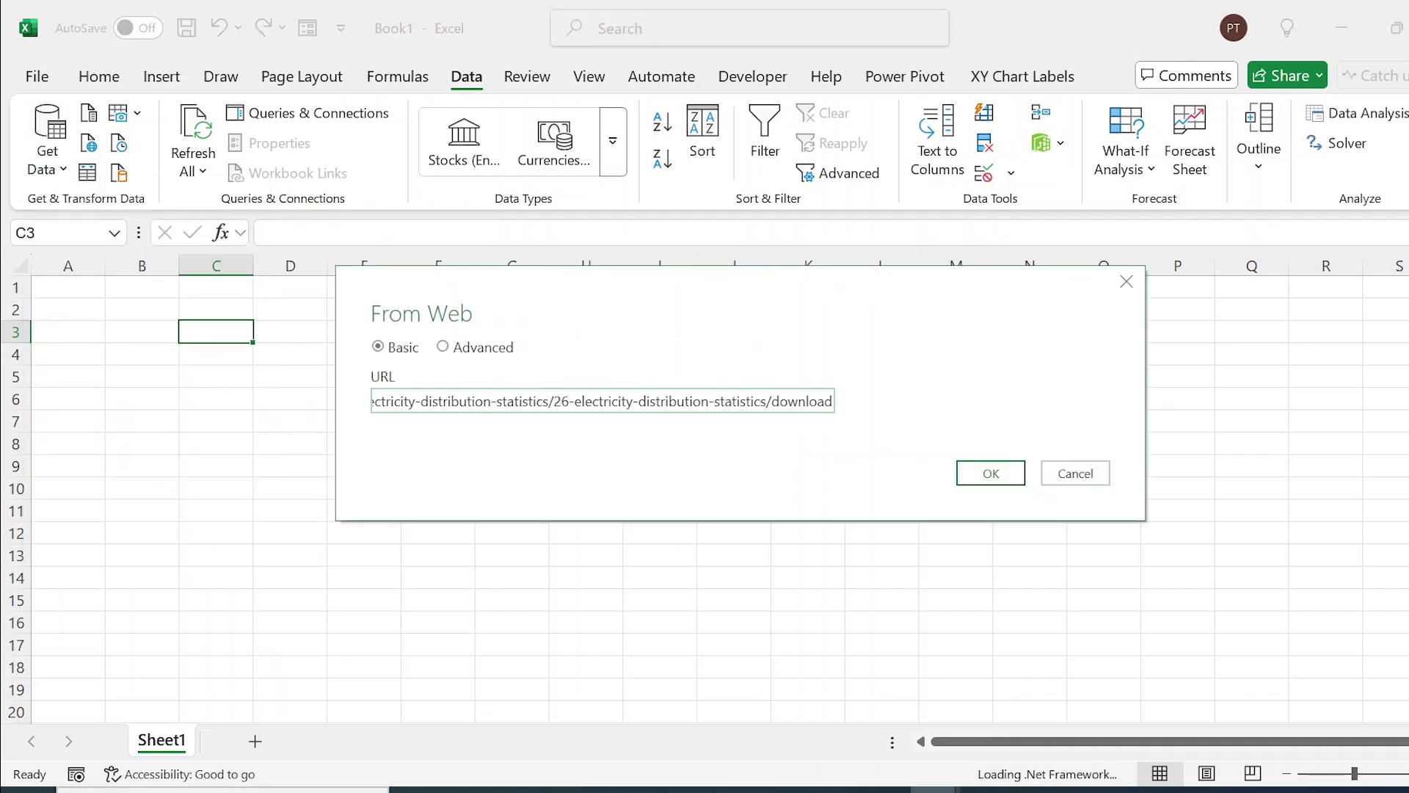
left_click(443, 347)
left_click(991, 754)
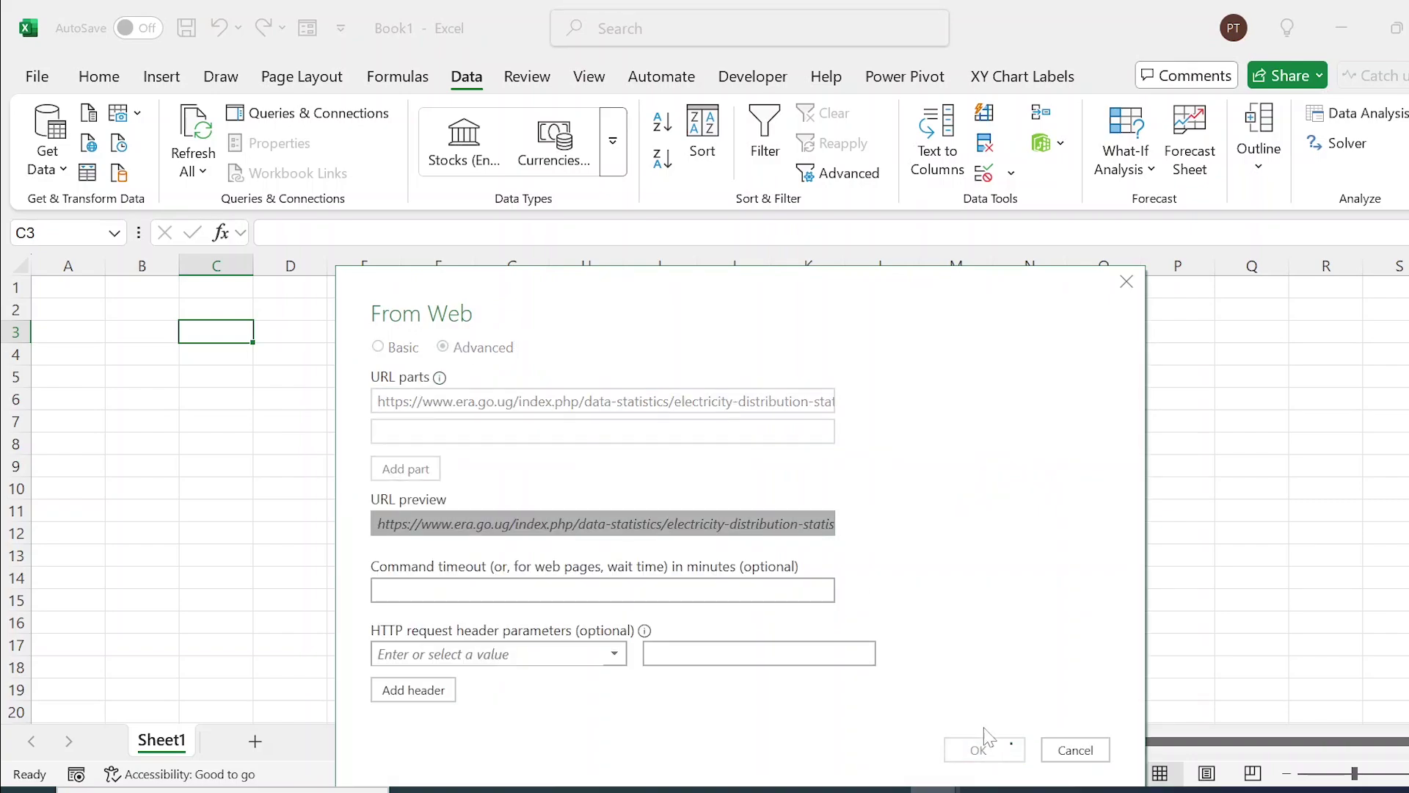
left_click(993, 514)
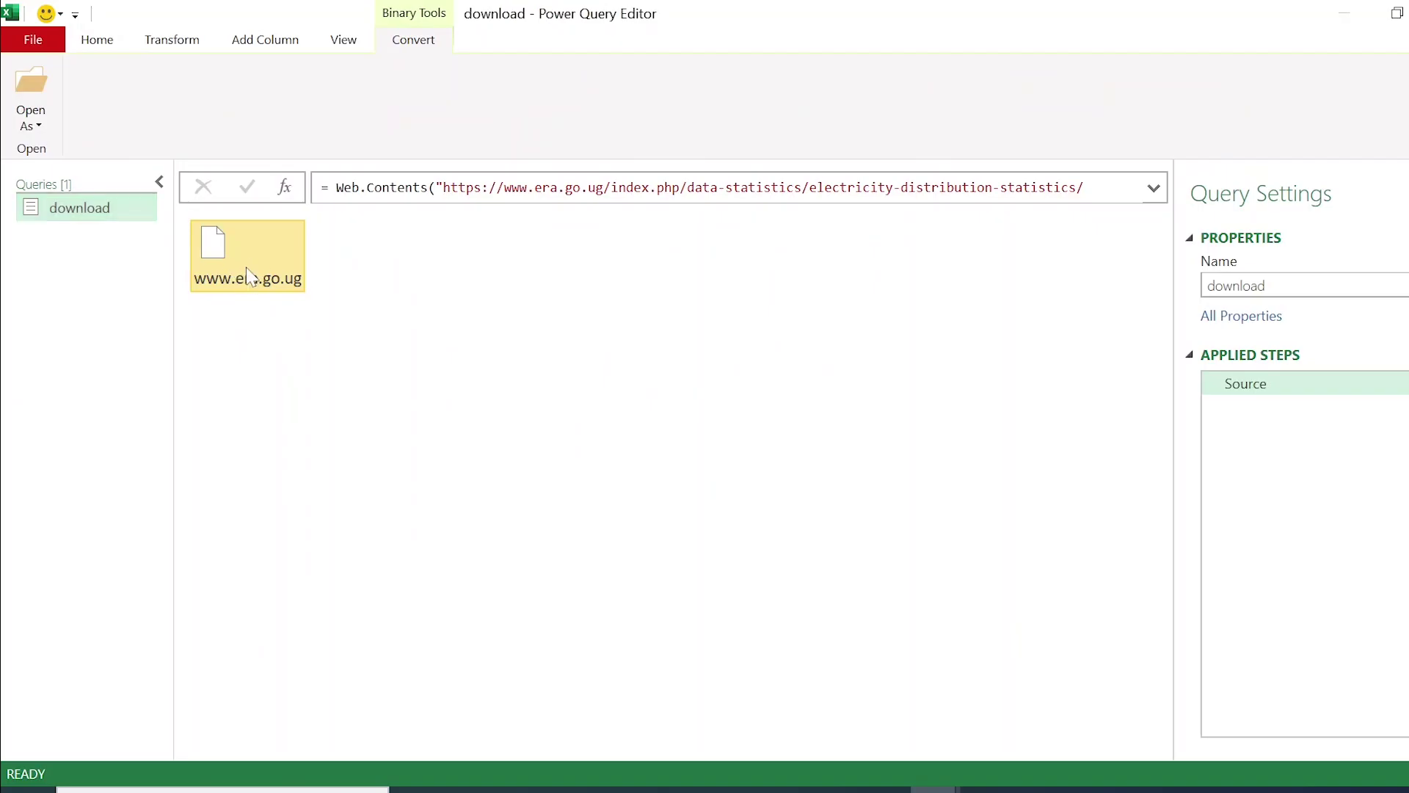
Interpret the web file as an Excel Workbook and look through the list of its sheets and named items
right_click(249, 274)
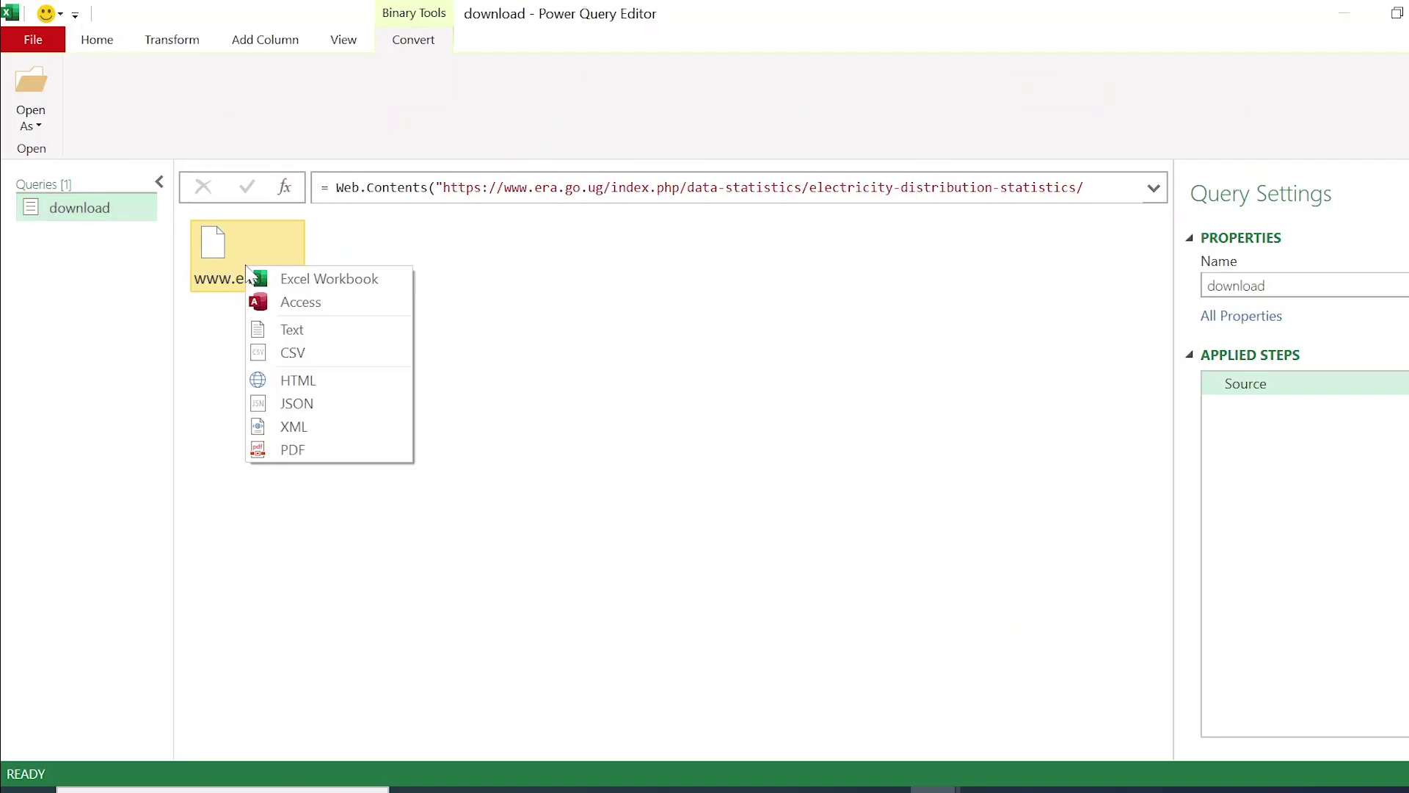
left_click(372, 281)
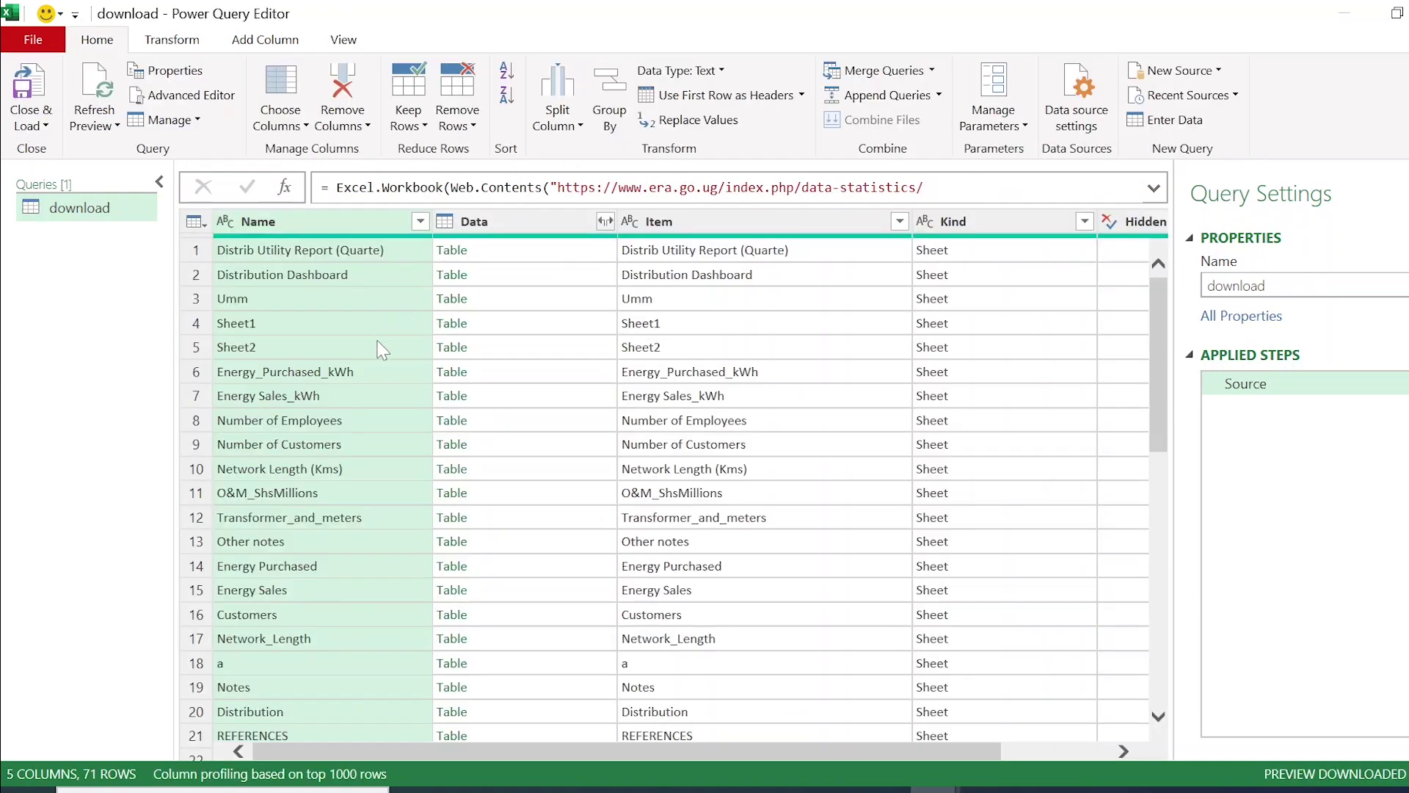
scroll(322, 452, "down", 5)
scroll(322, 453, "up", 5)
left_click(986, 229)
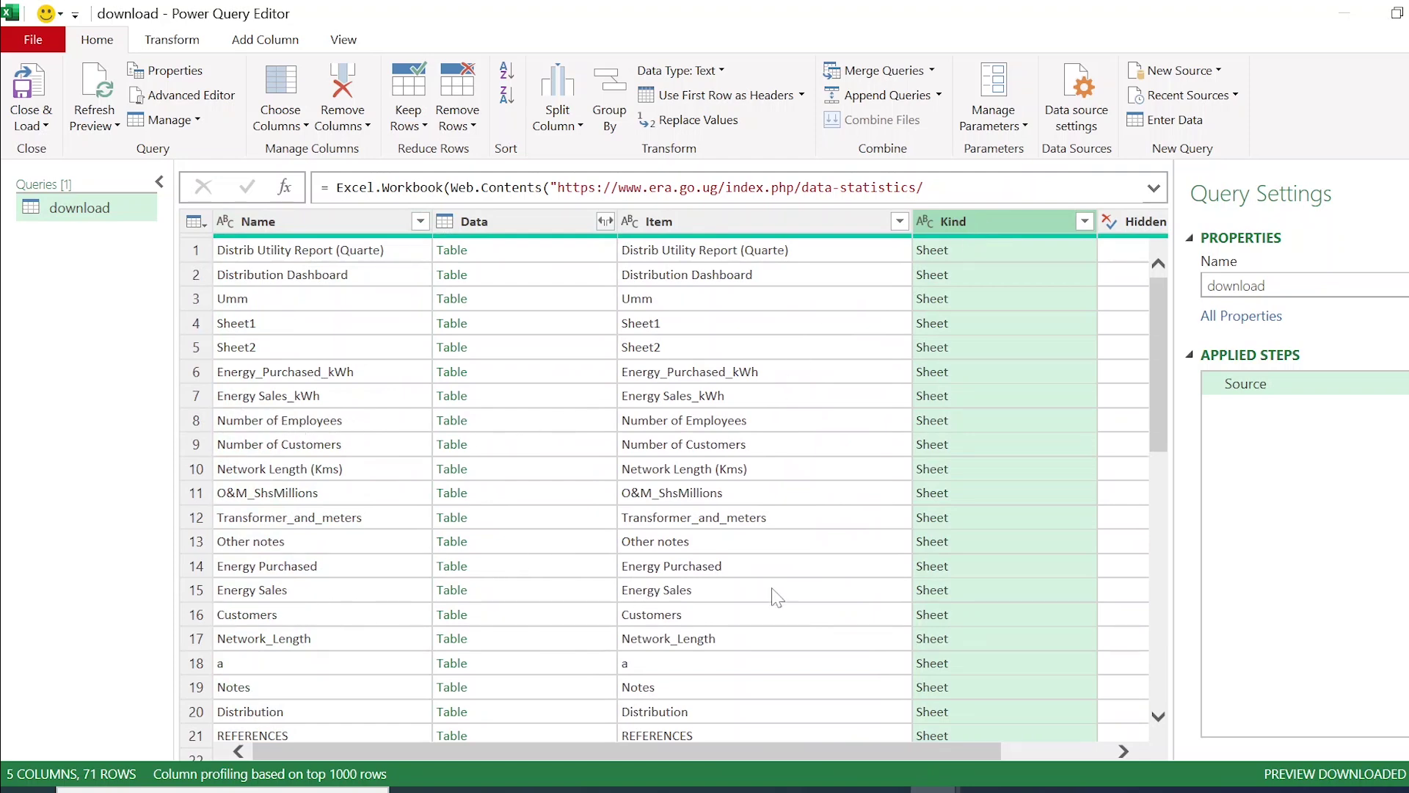
Preview the Energy Sales and Energy Sales_kWh sheet tables in turn, deleting the added query steps each time to return to Source
left_click(451, 592)
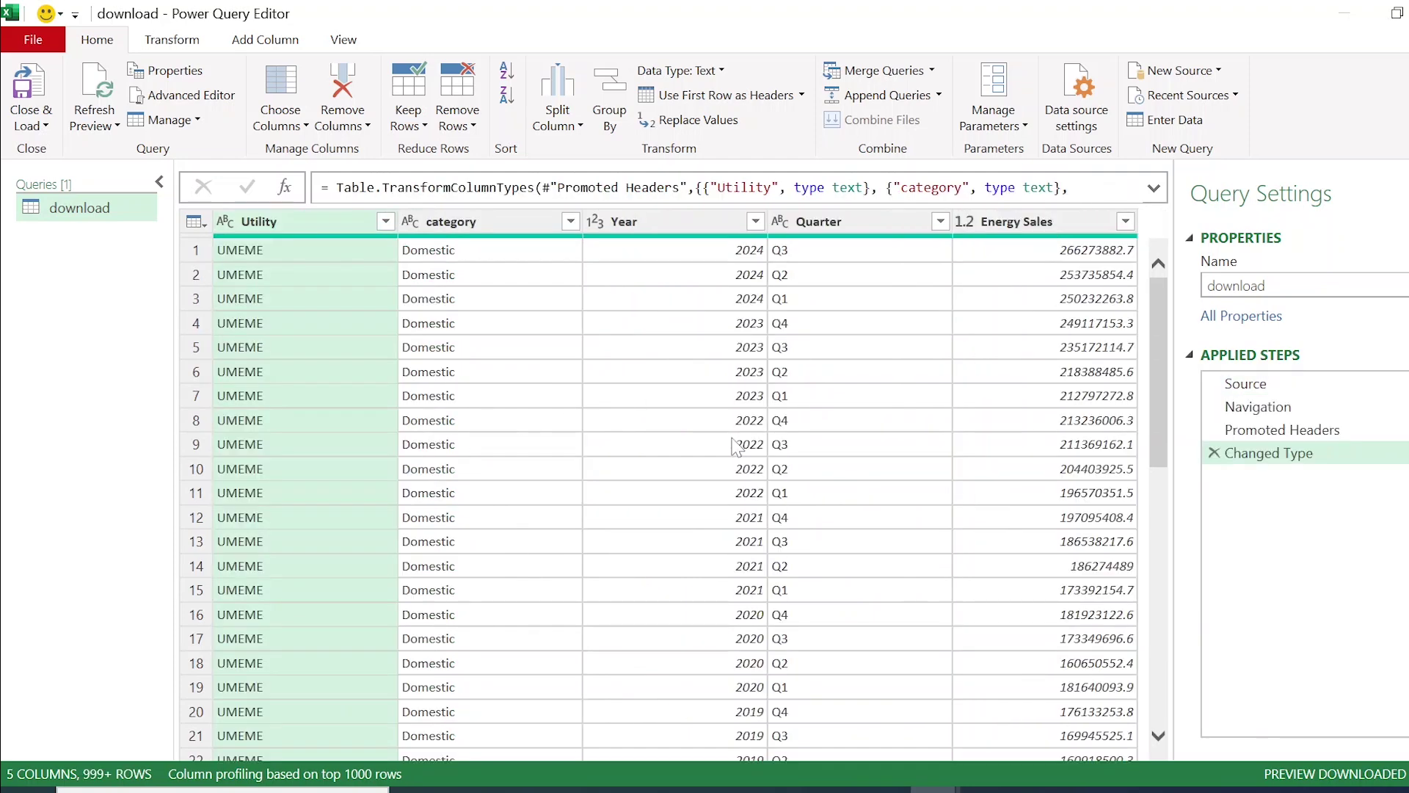
left_click(1214, 452)
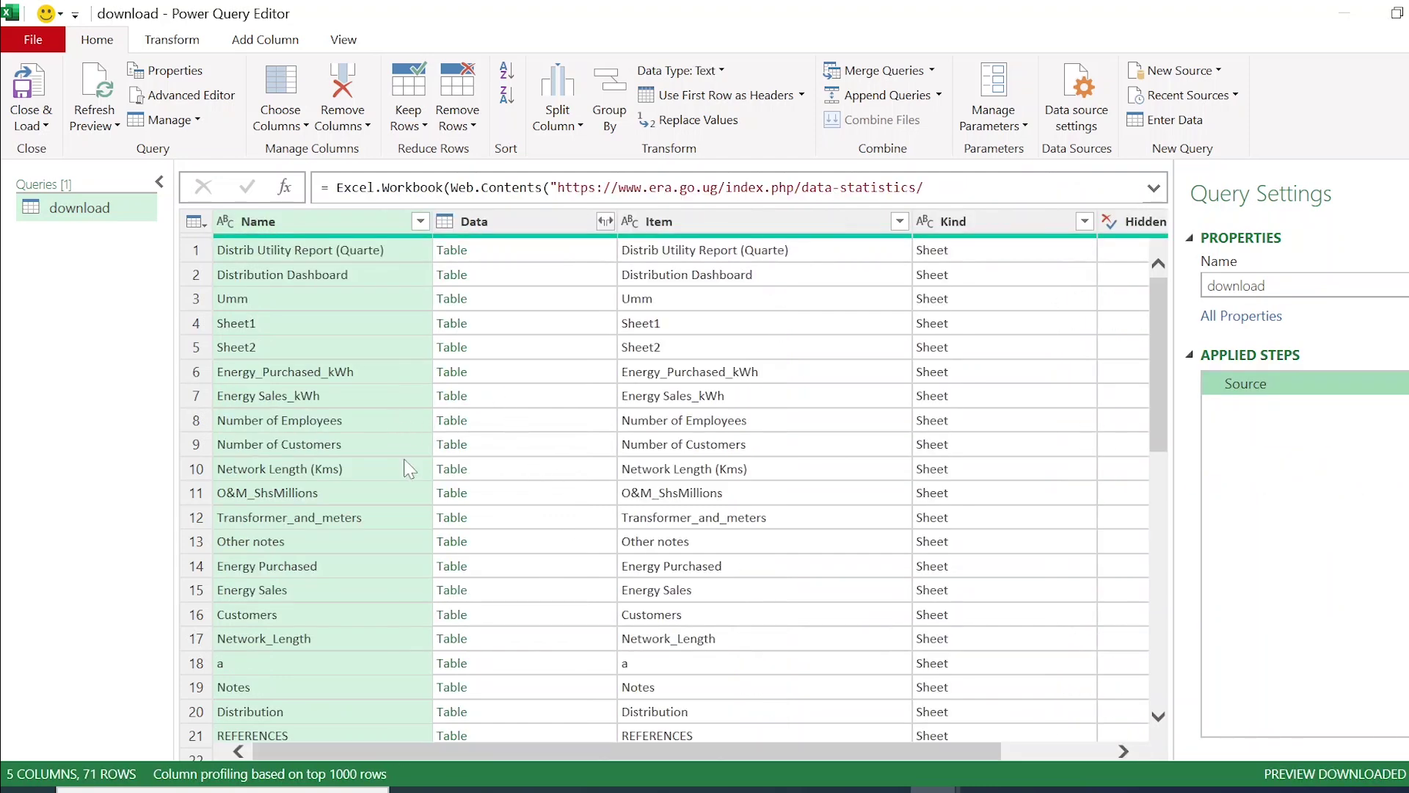
left_click(458, 398)
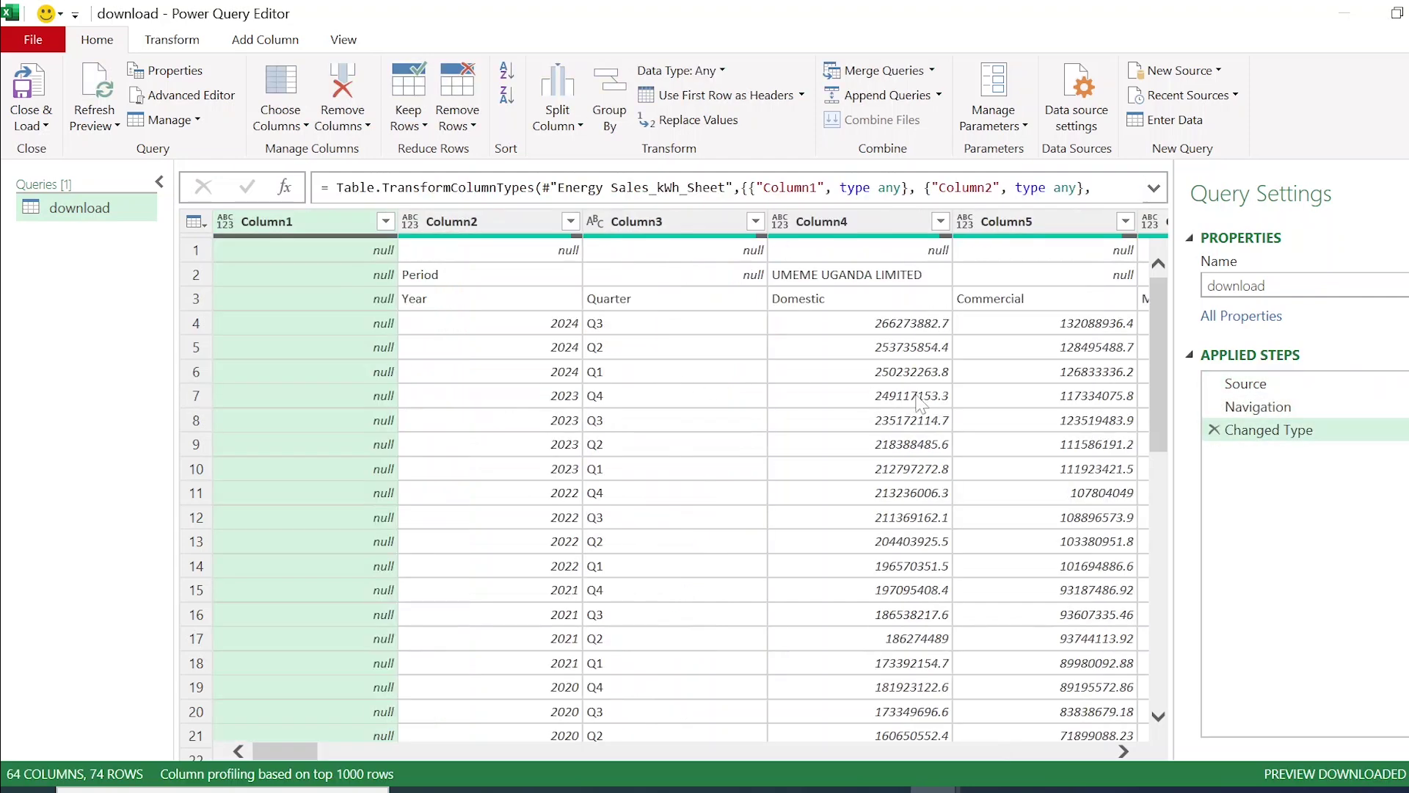
left_click(1215, 431)
left_click(1214, 407)
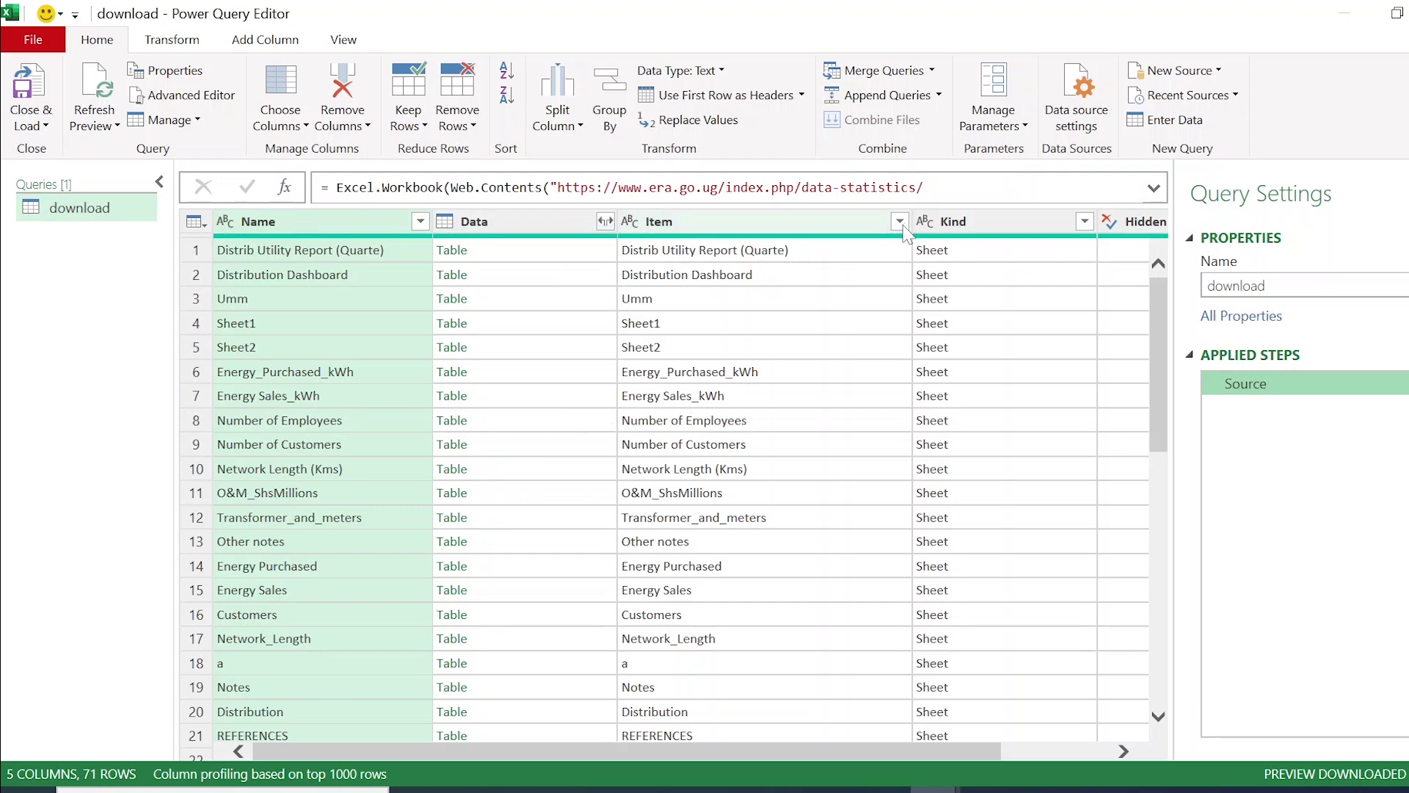
Filter the Name column to keep only the Energy Sales_kWh item
left_click(420, 221)
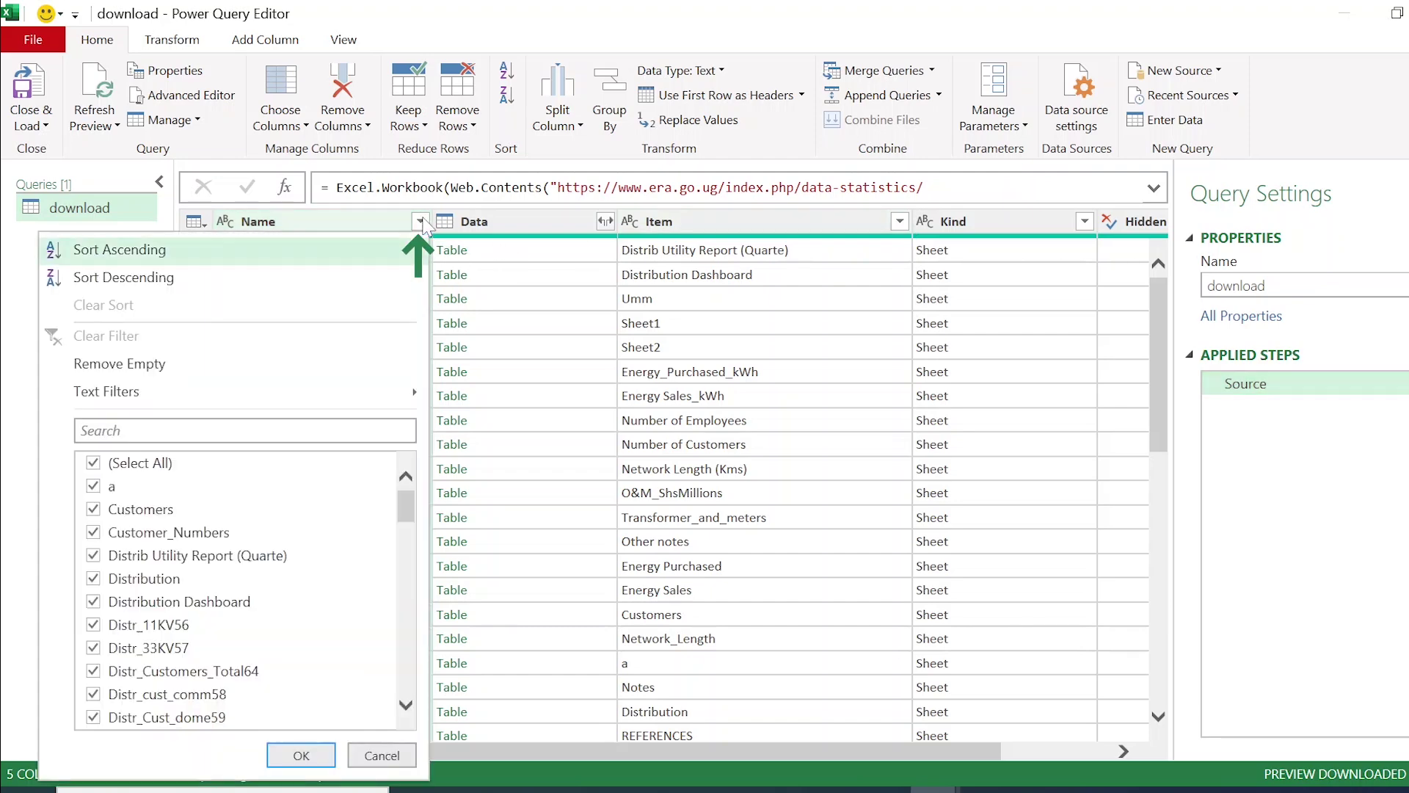
scroll(407, 545, "down", 2)
left_click_drag(407, 545, 408, 584)
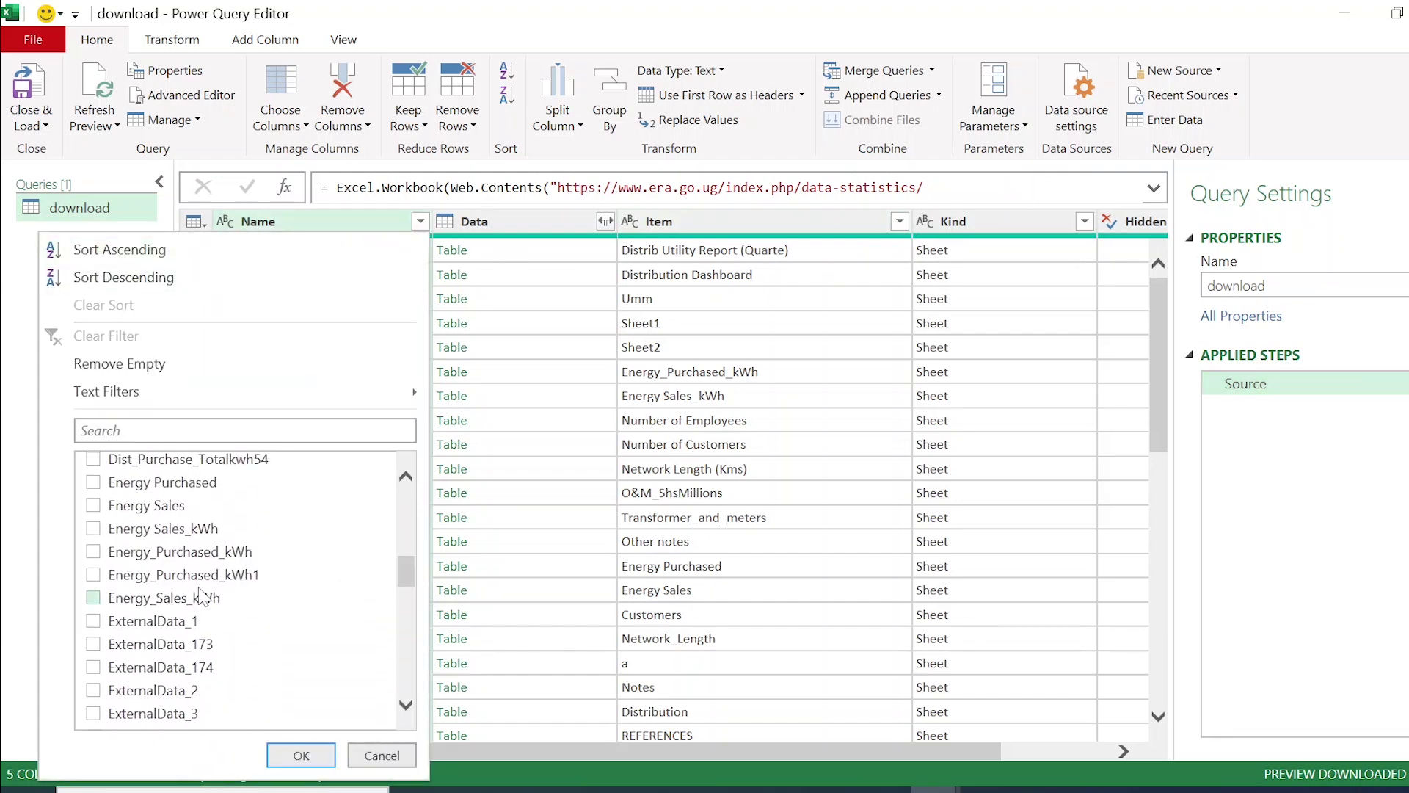
left_click(94, 598)
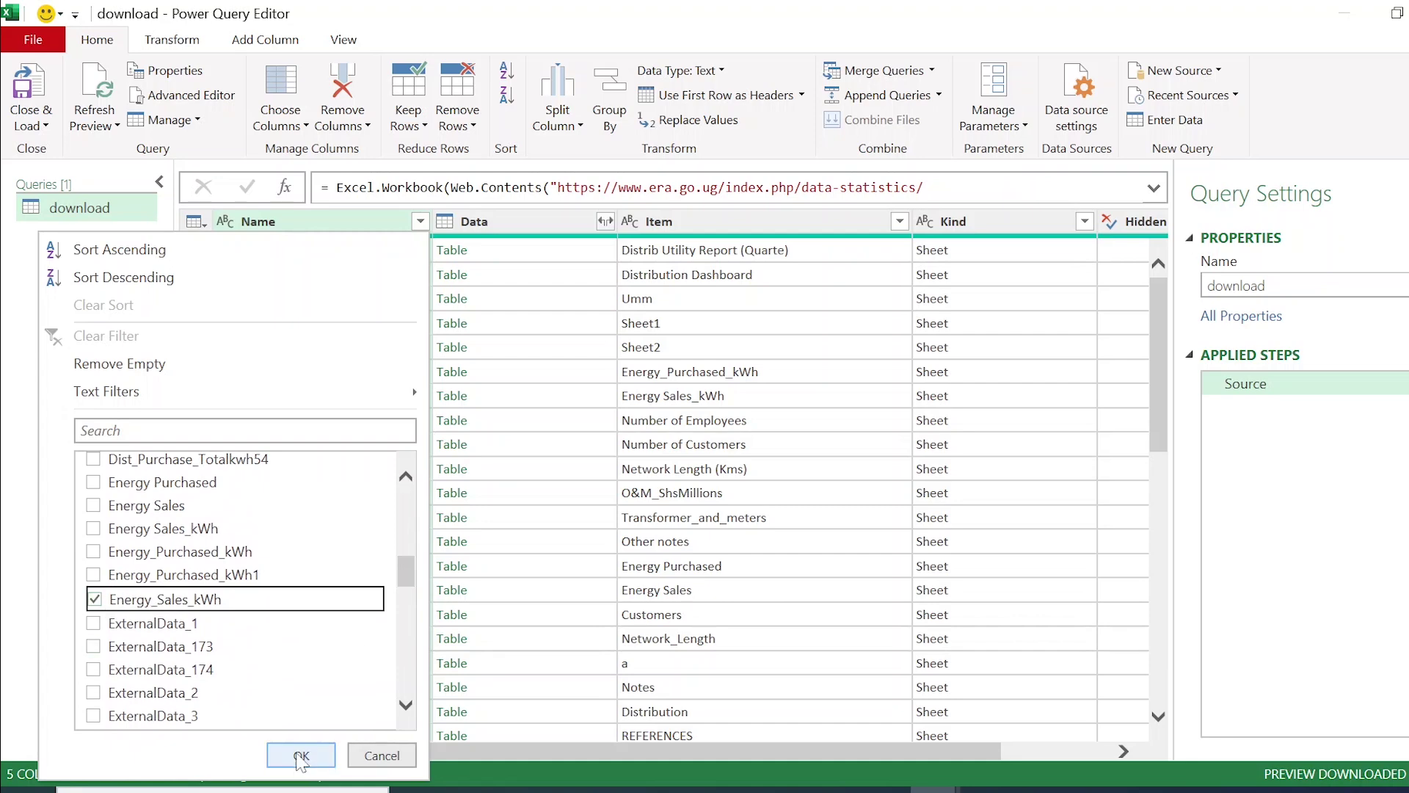
left_click(92, 529)
left_click(95, 599)
key("Return")
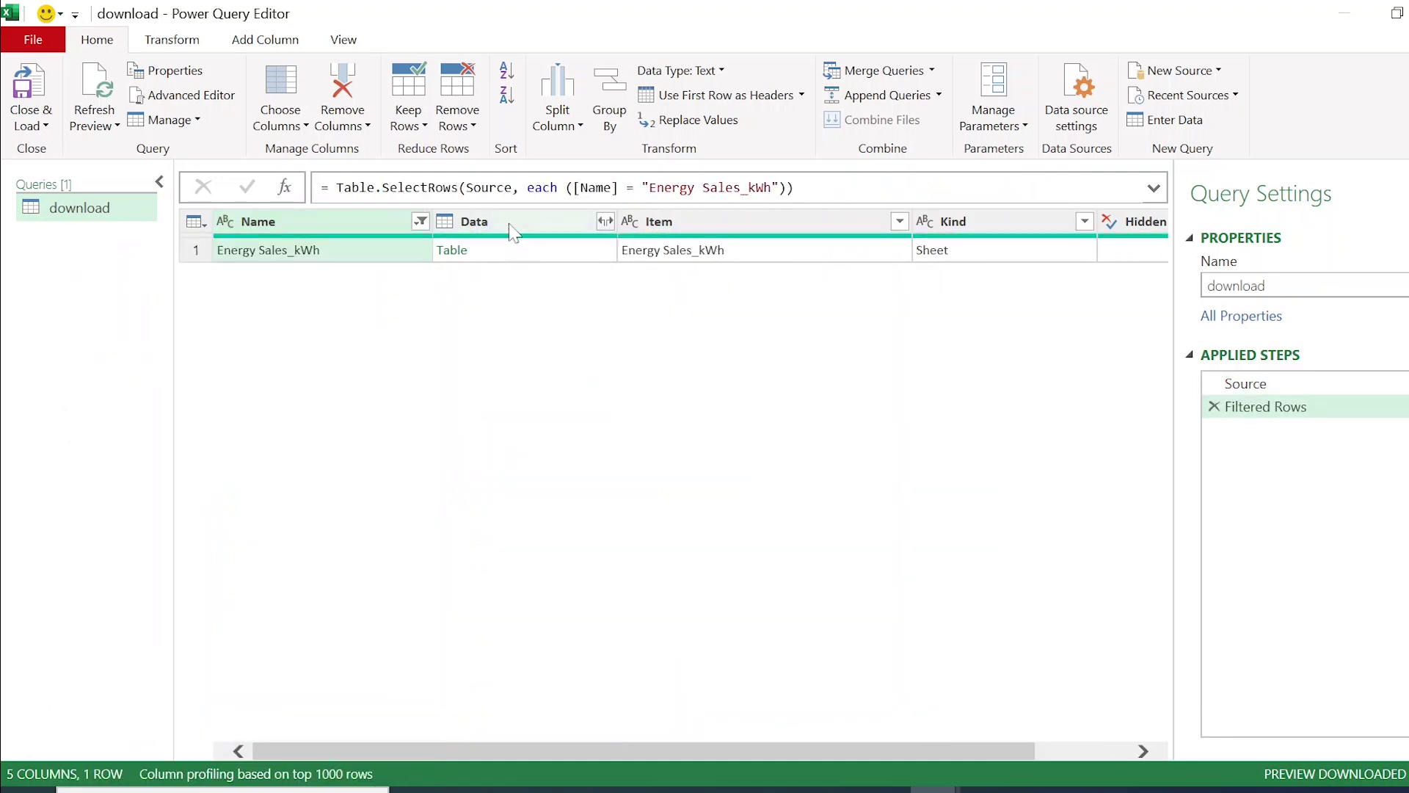
Remove all columns except Data from the filtered query
left_click(509, 223)
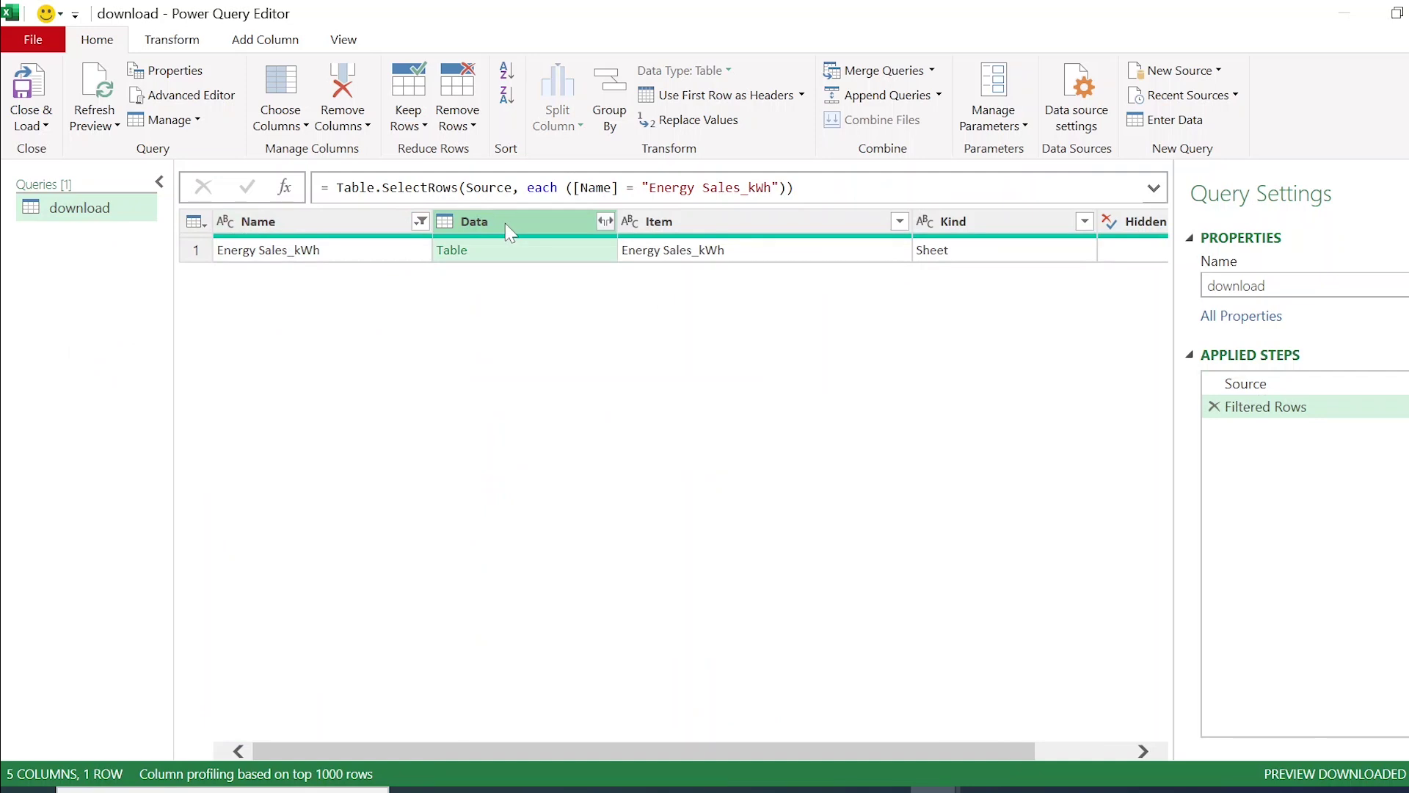
right_click(505, 224)
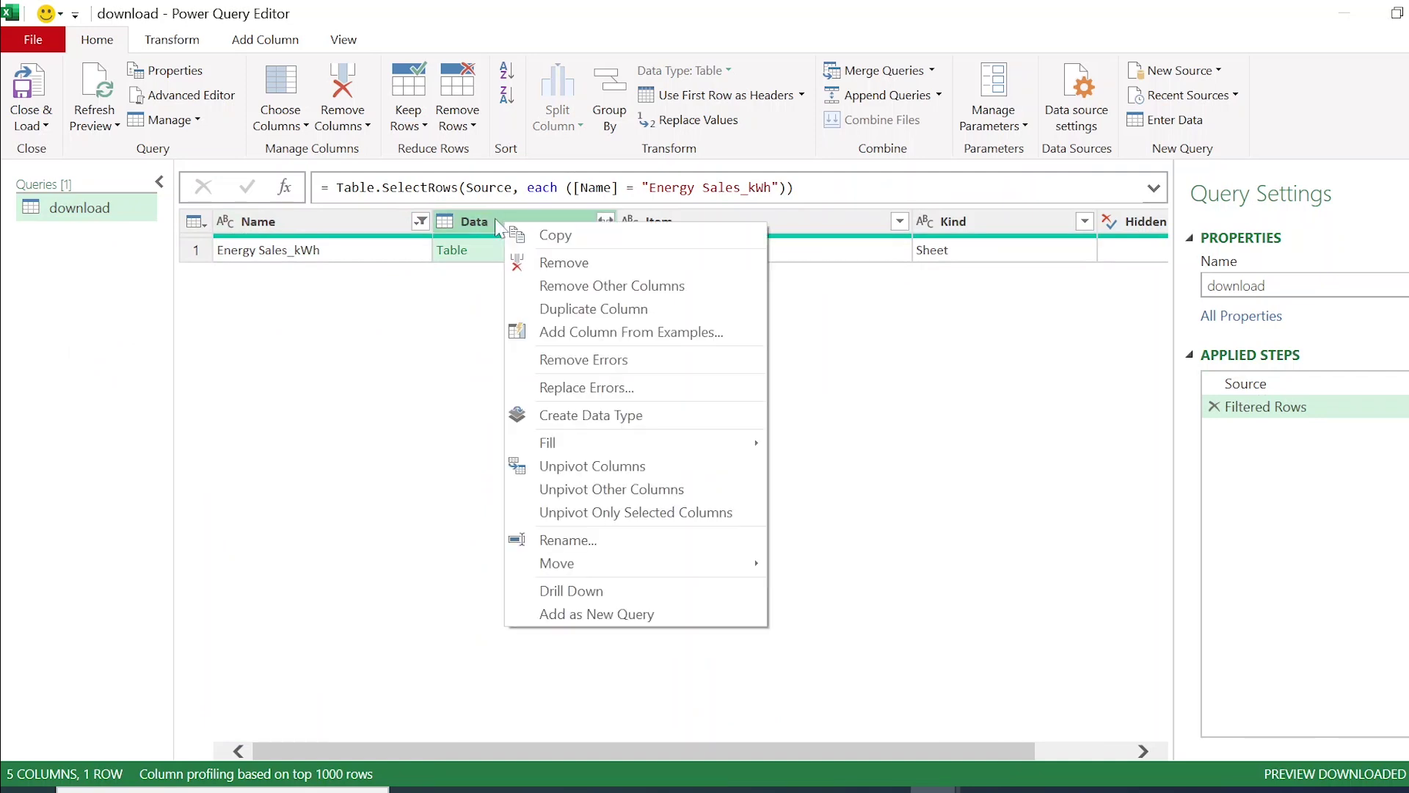
left_click(659, 295)
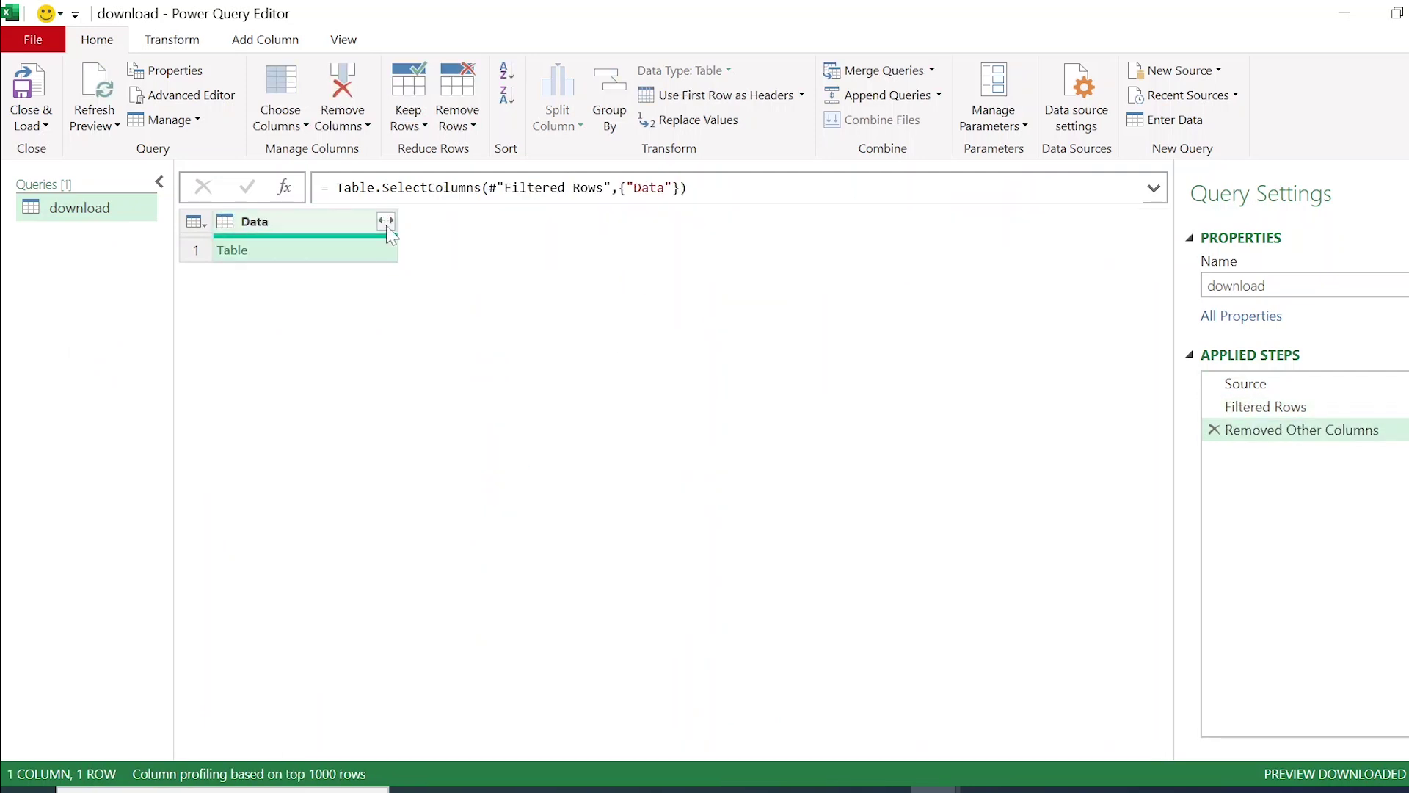
Expand all columns of the Data table without using the original column name as prefix
left_click(386, 221)
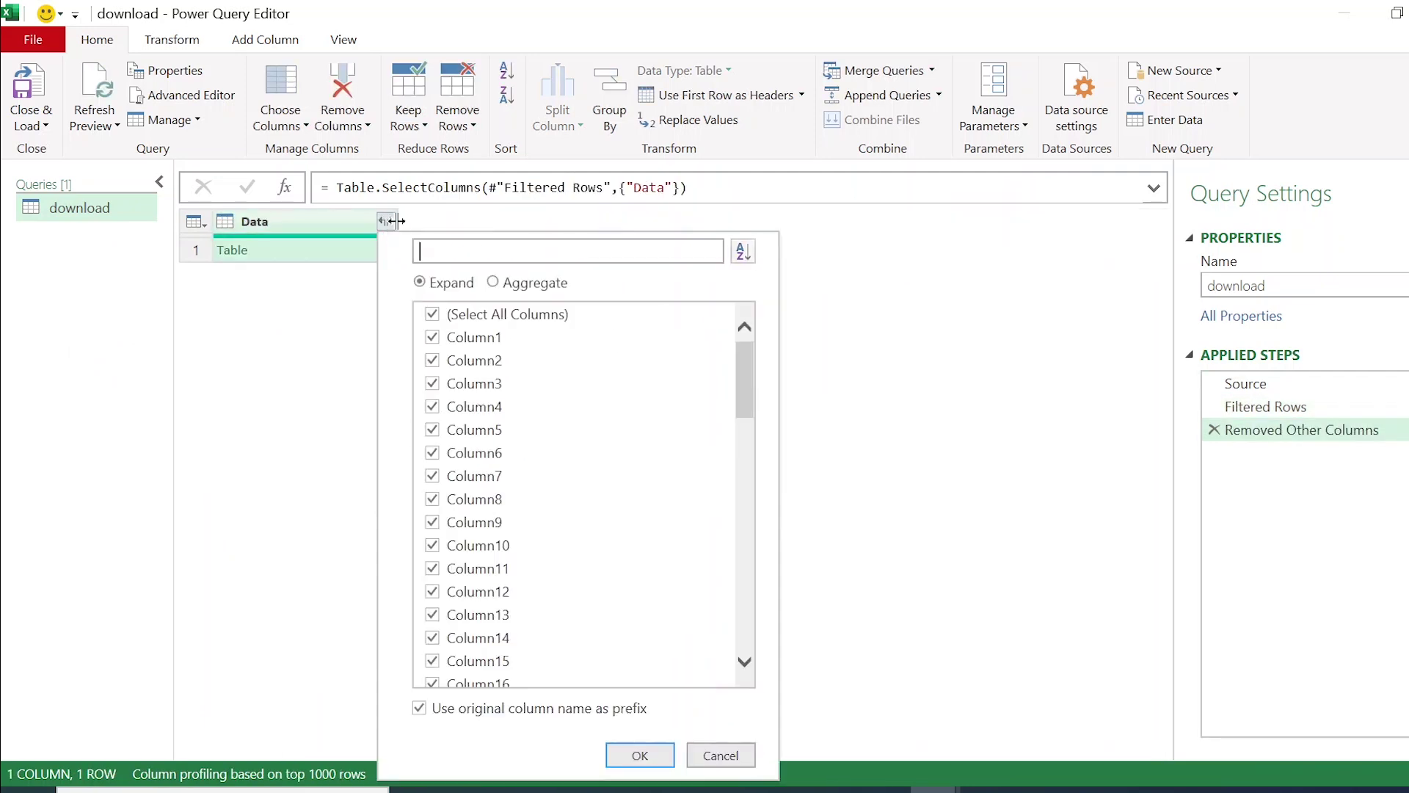
left_click(424, 711)
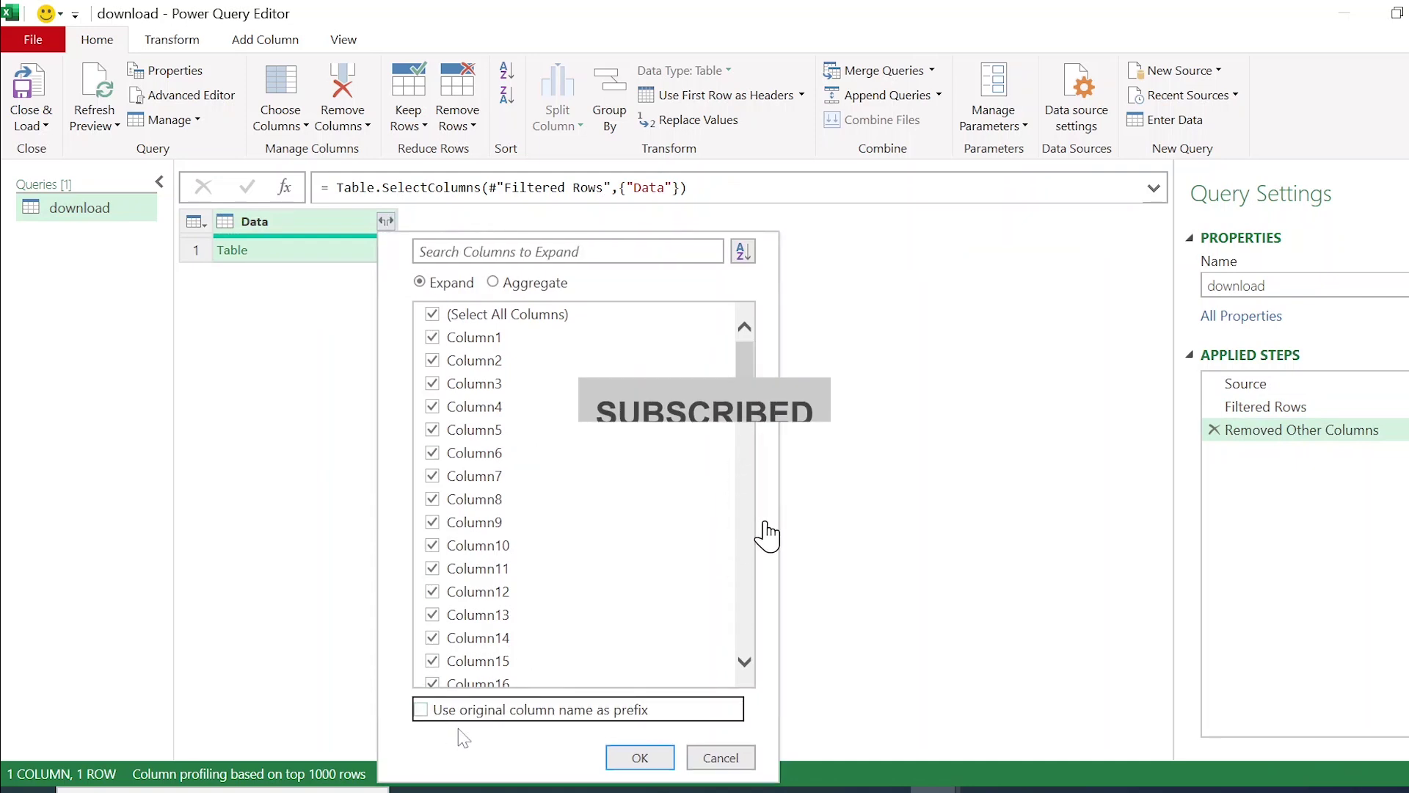
left_click(640, 757)
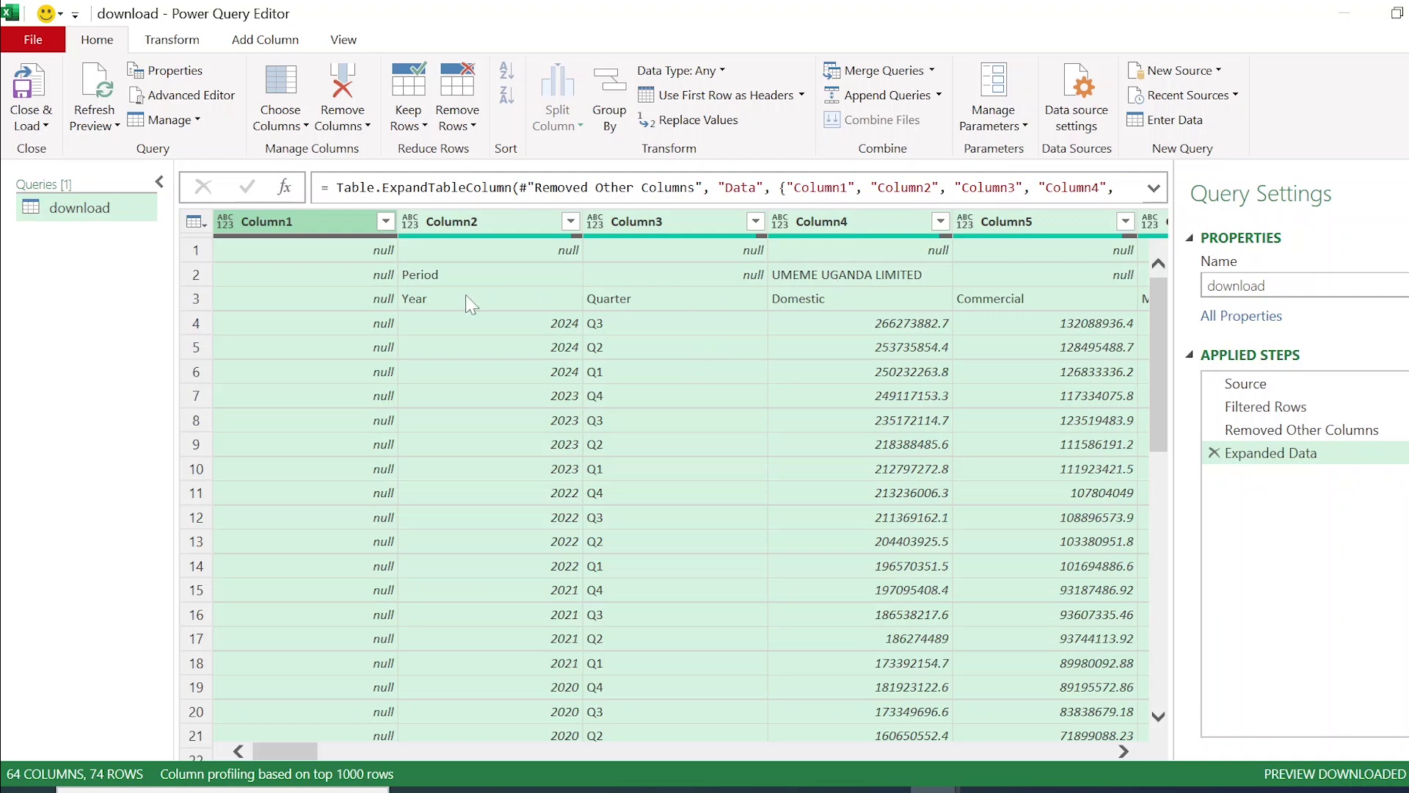
Remove the top 1 row of the expanded table and remove the empty Column1
left_click(196, 282)
left_click(197, 300)
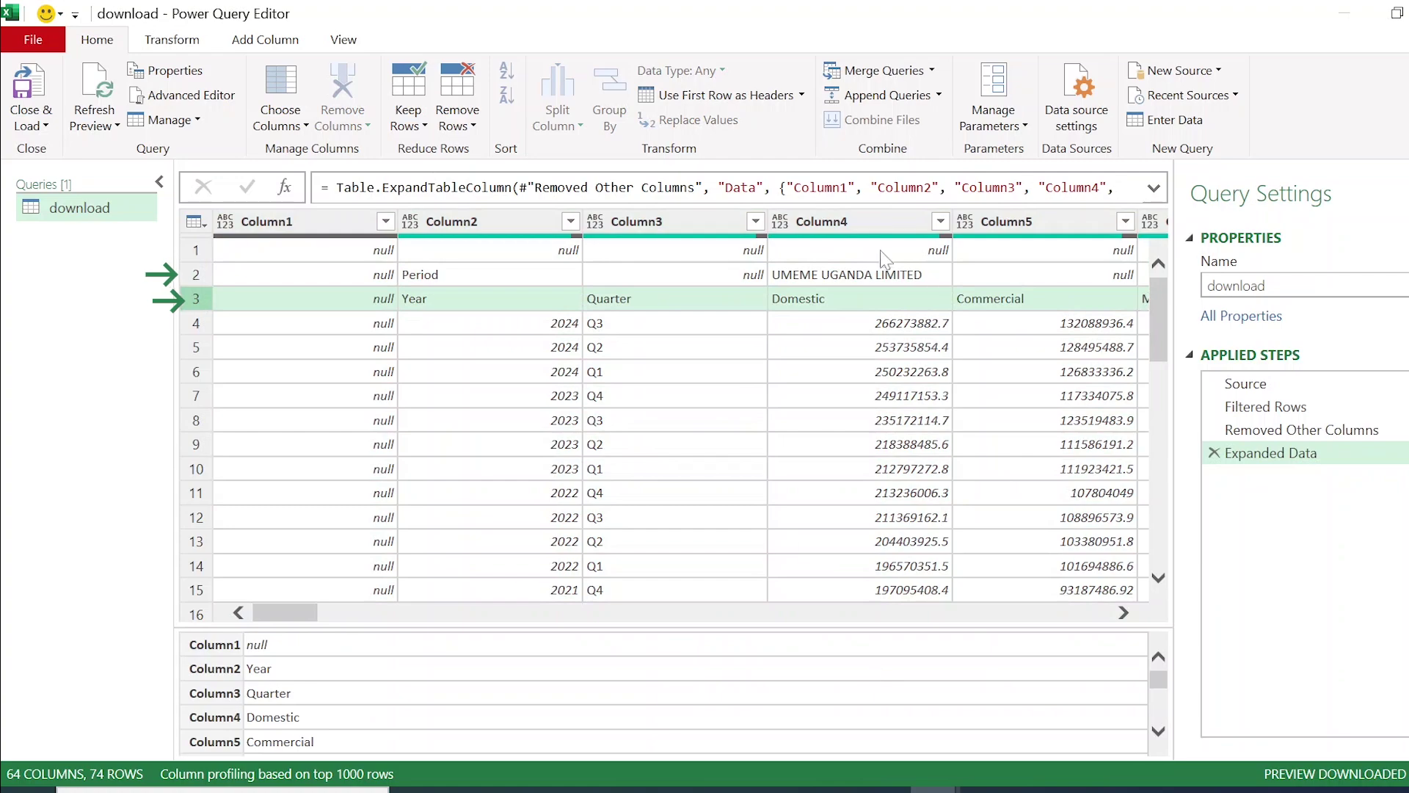
left_click(190, 249)
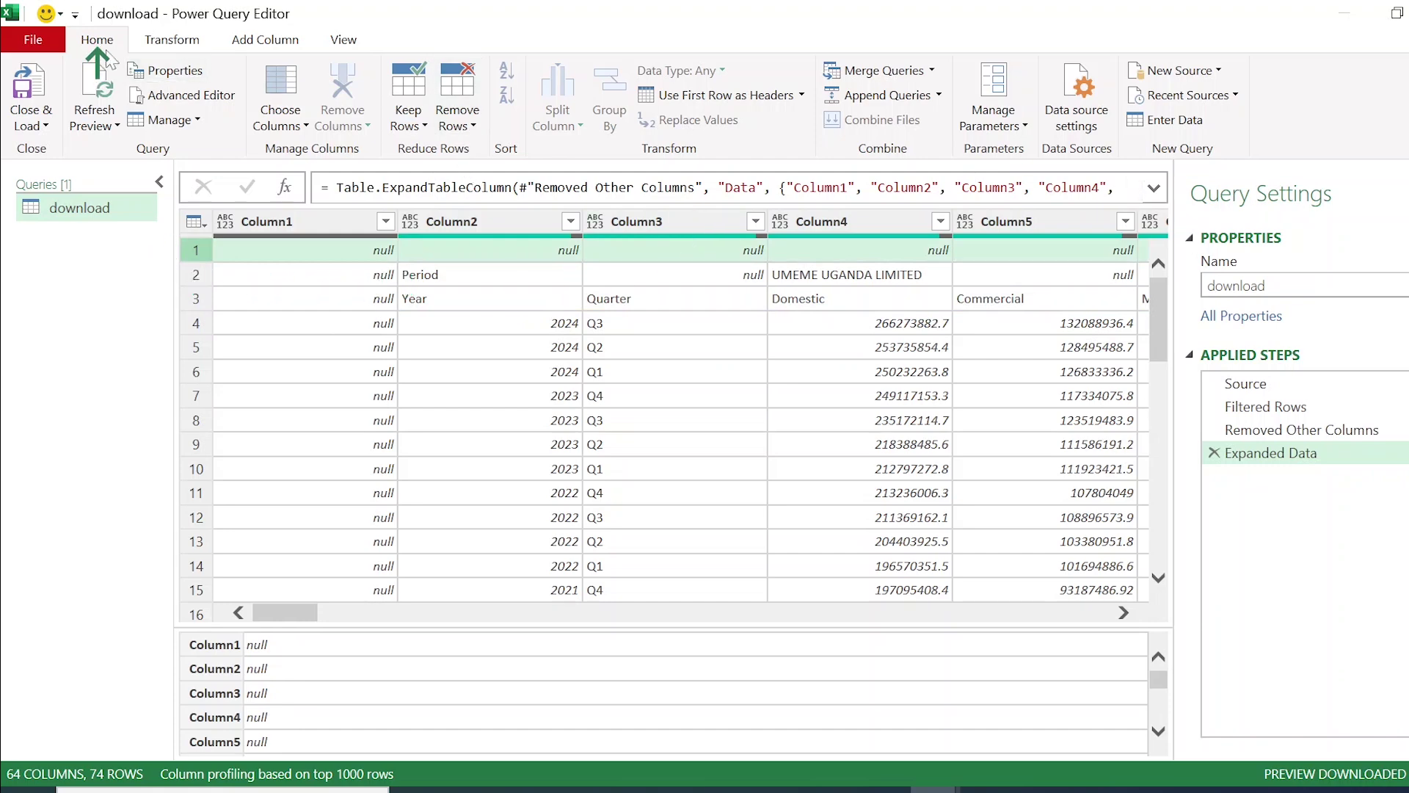
left_click(475, 127)
key("Escape")
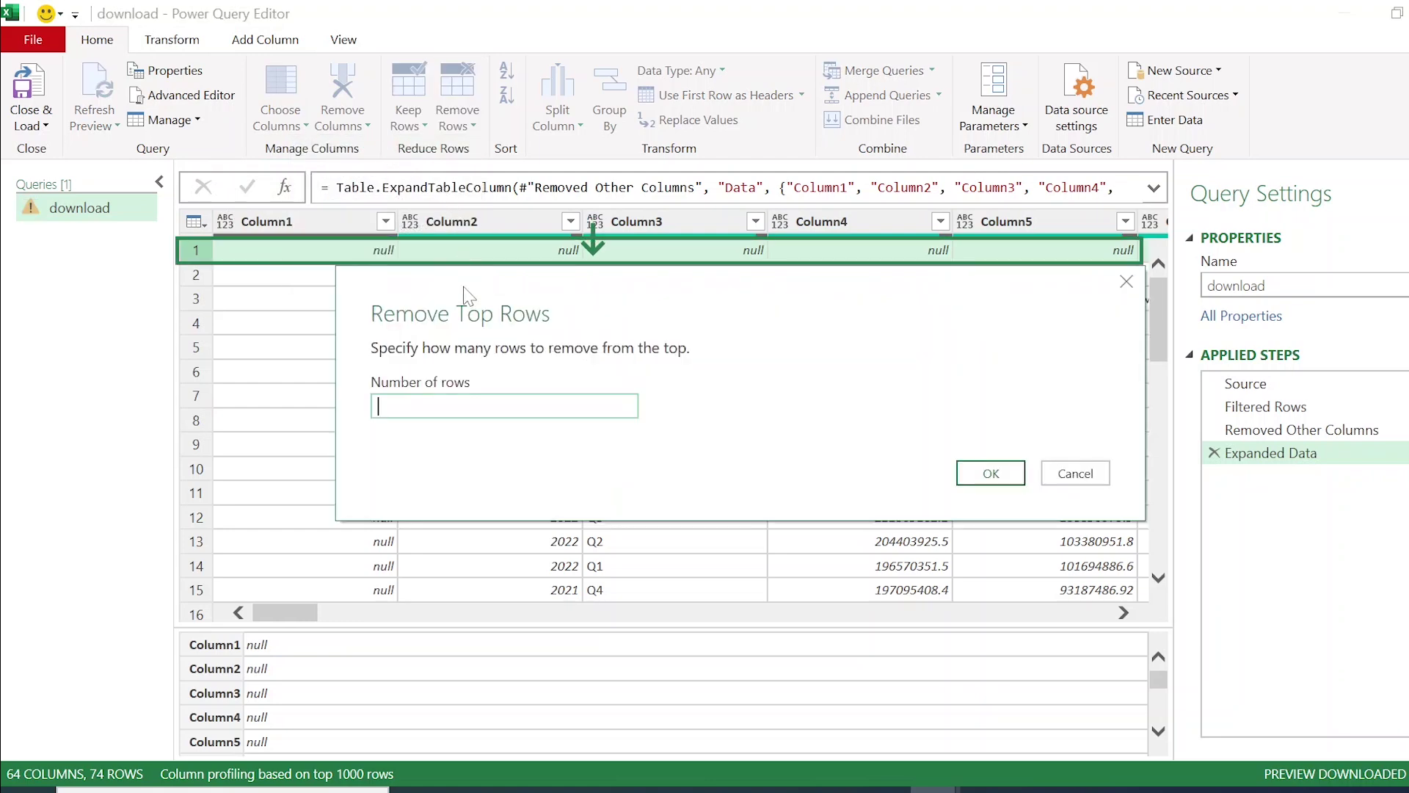
type("1")
left_click(991, 472)
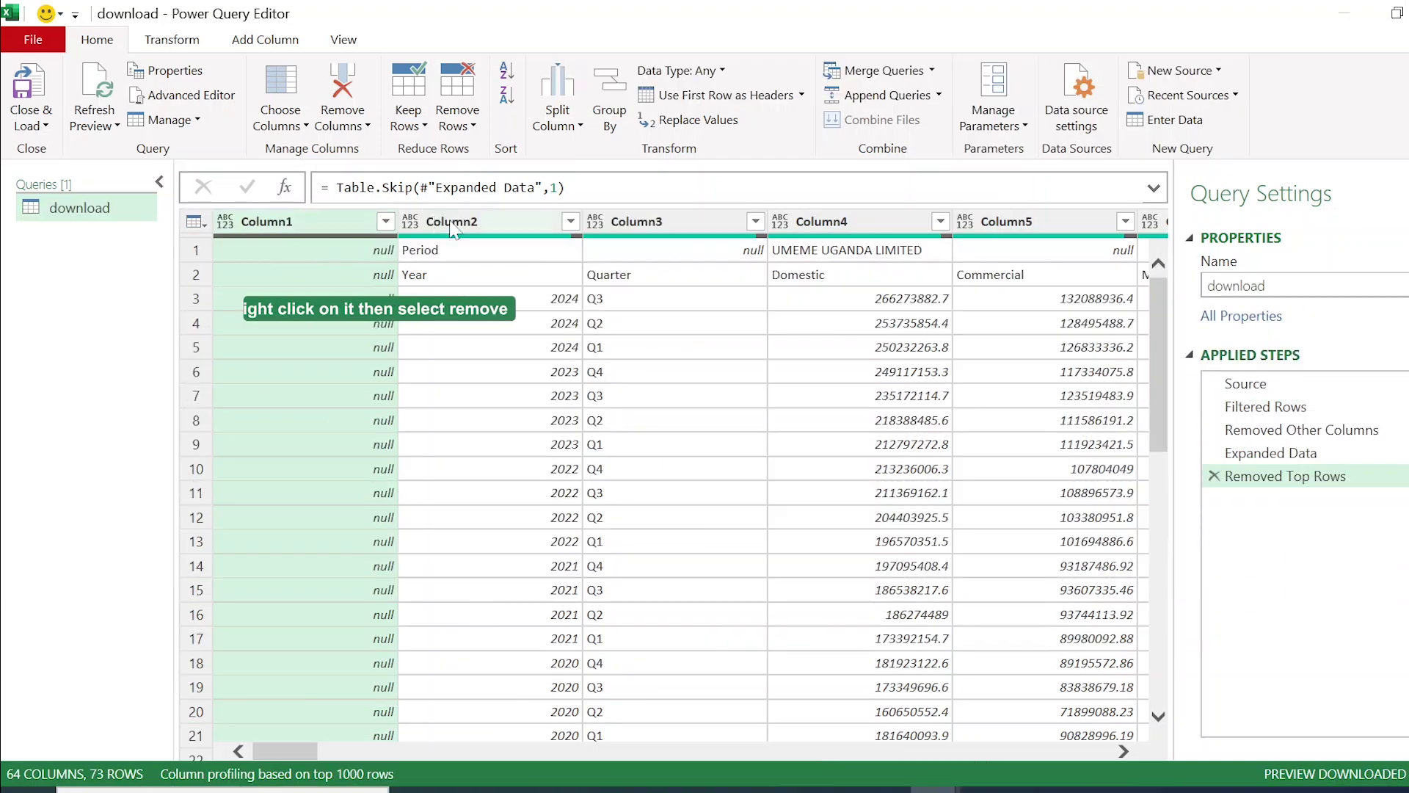
right_click(310, 221)
left_click(393, 263)
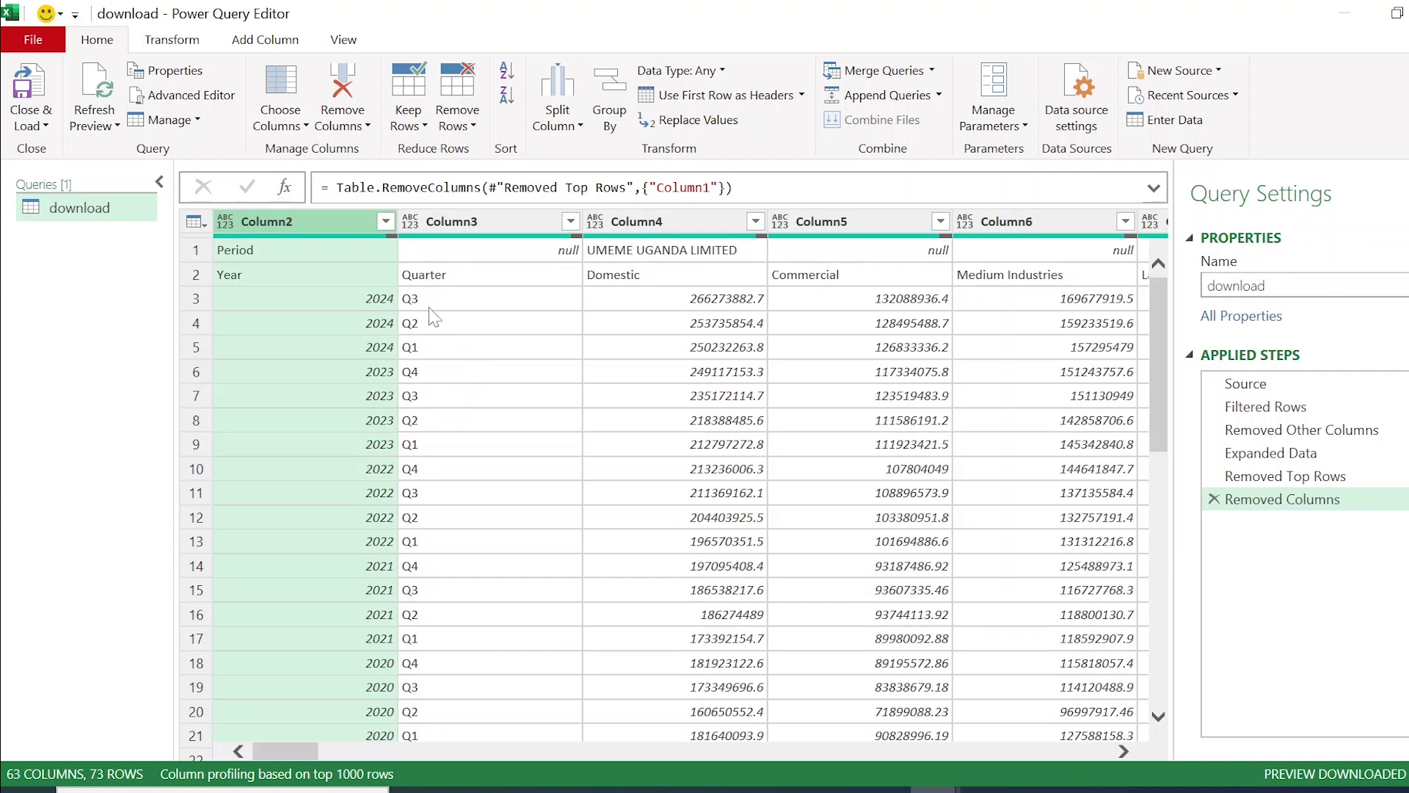
Examine the two header rows and the year and quarter columns, Column2 and Column3
left_click(650, 251)
left_click(649, 276)
left_click(650, 254)
left_click(202, 277)
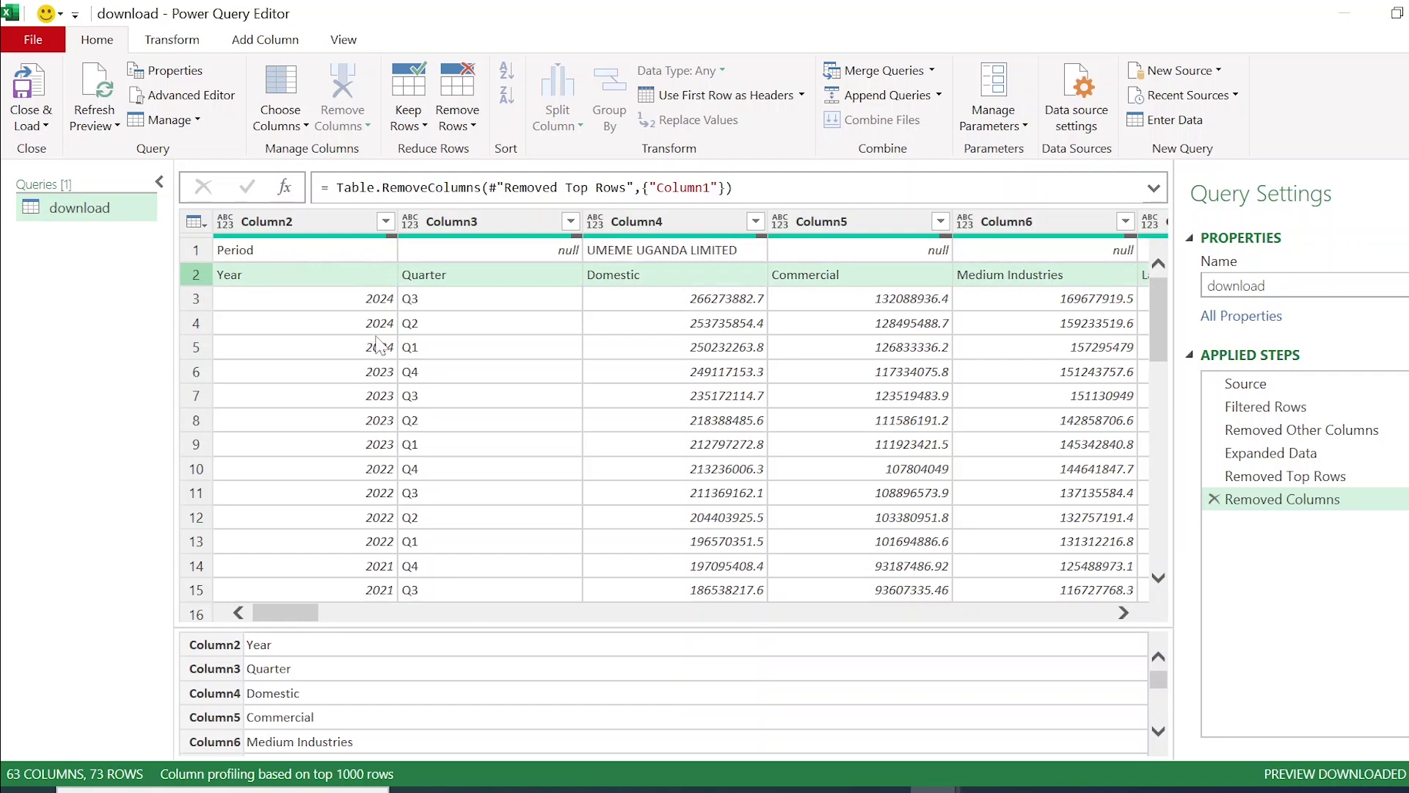
left_click(323, 221)
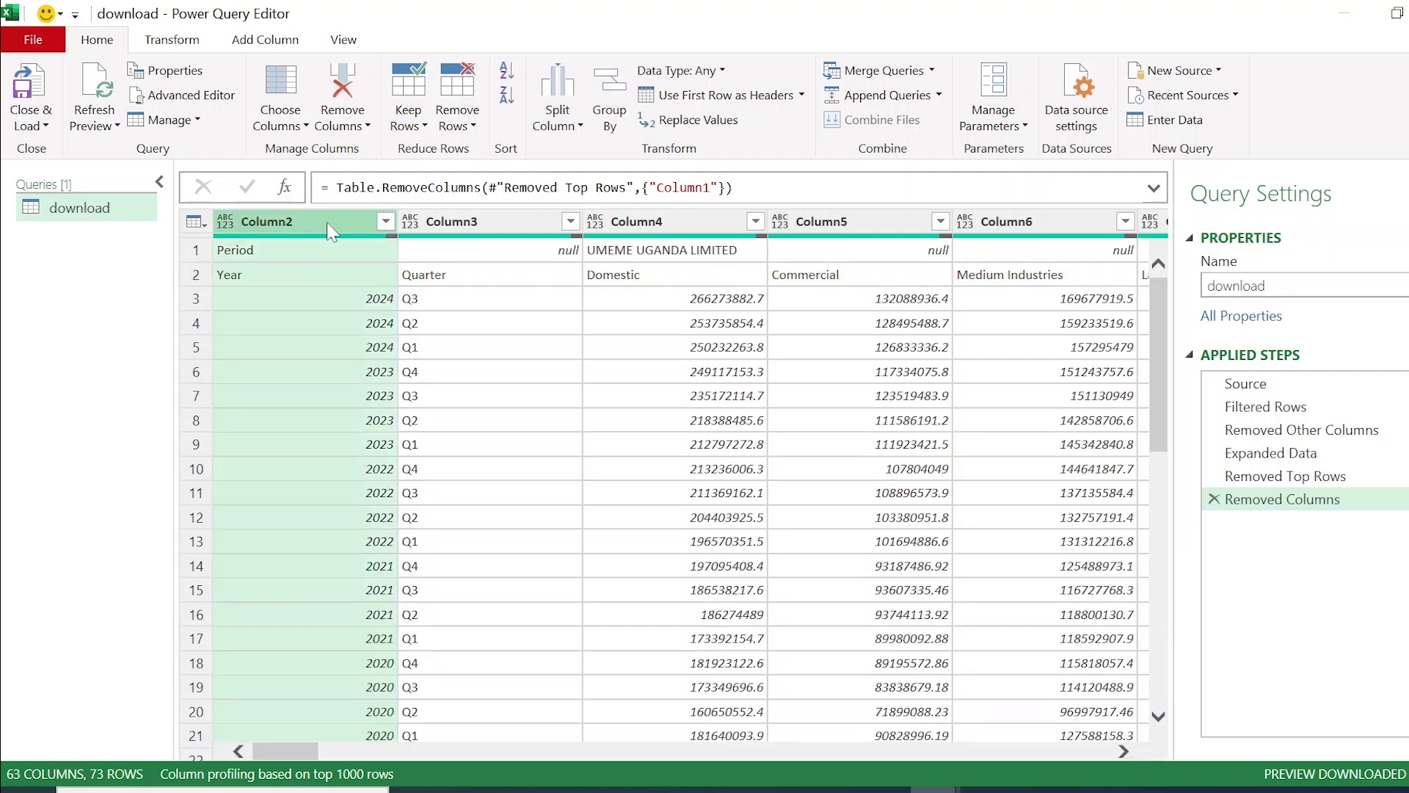
left_click(462, 227)
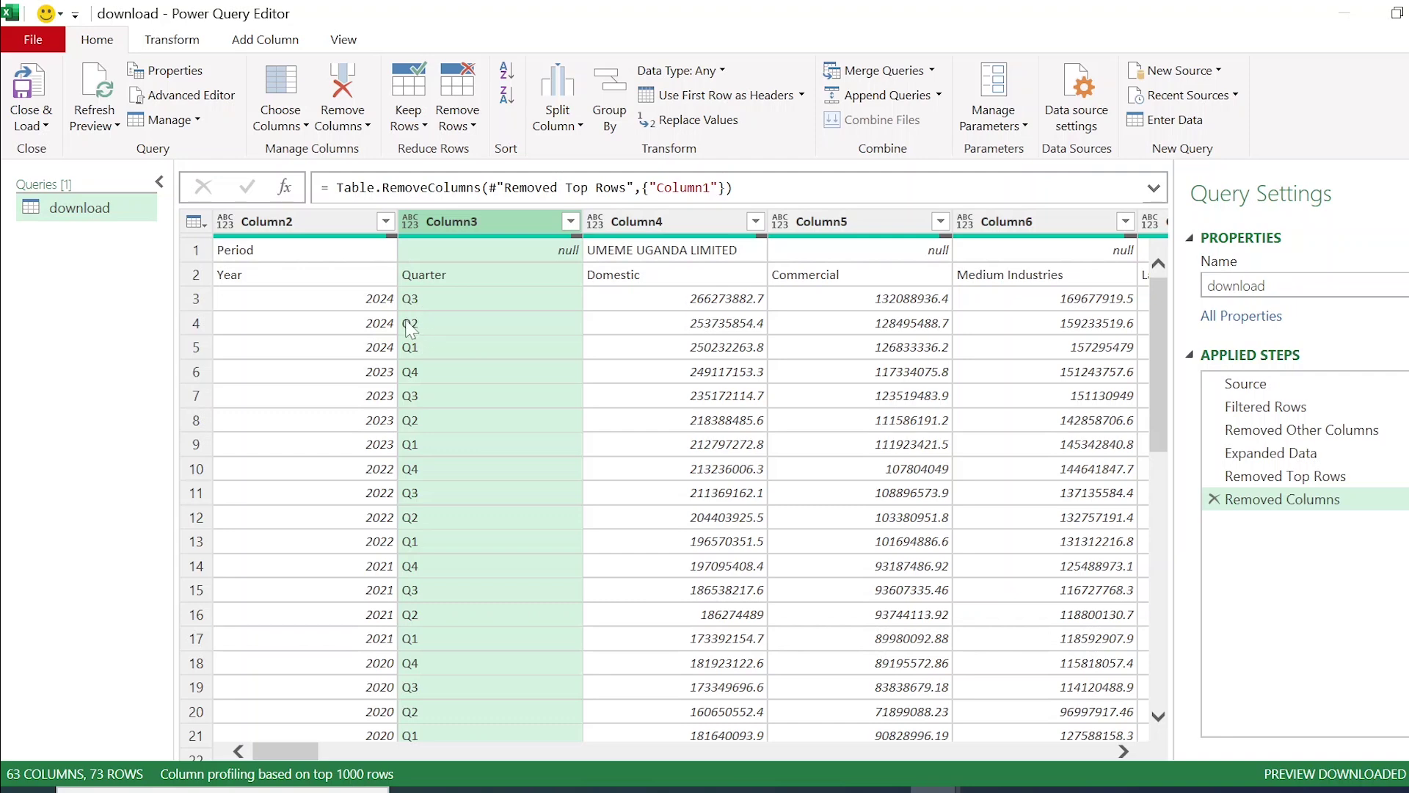
left_click(308, 222)
left_click(439, 224)
Merge Column2 and Column3 with an equals sign separator, using Merged as the new column name
left_click(293, 228)
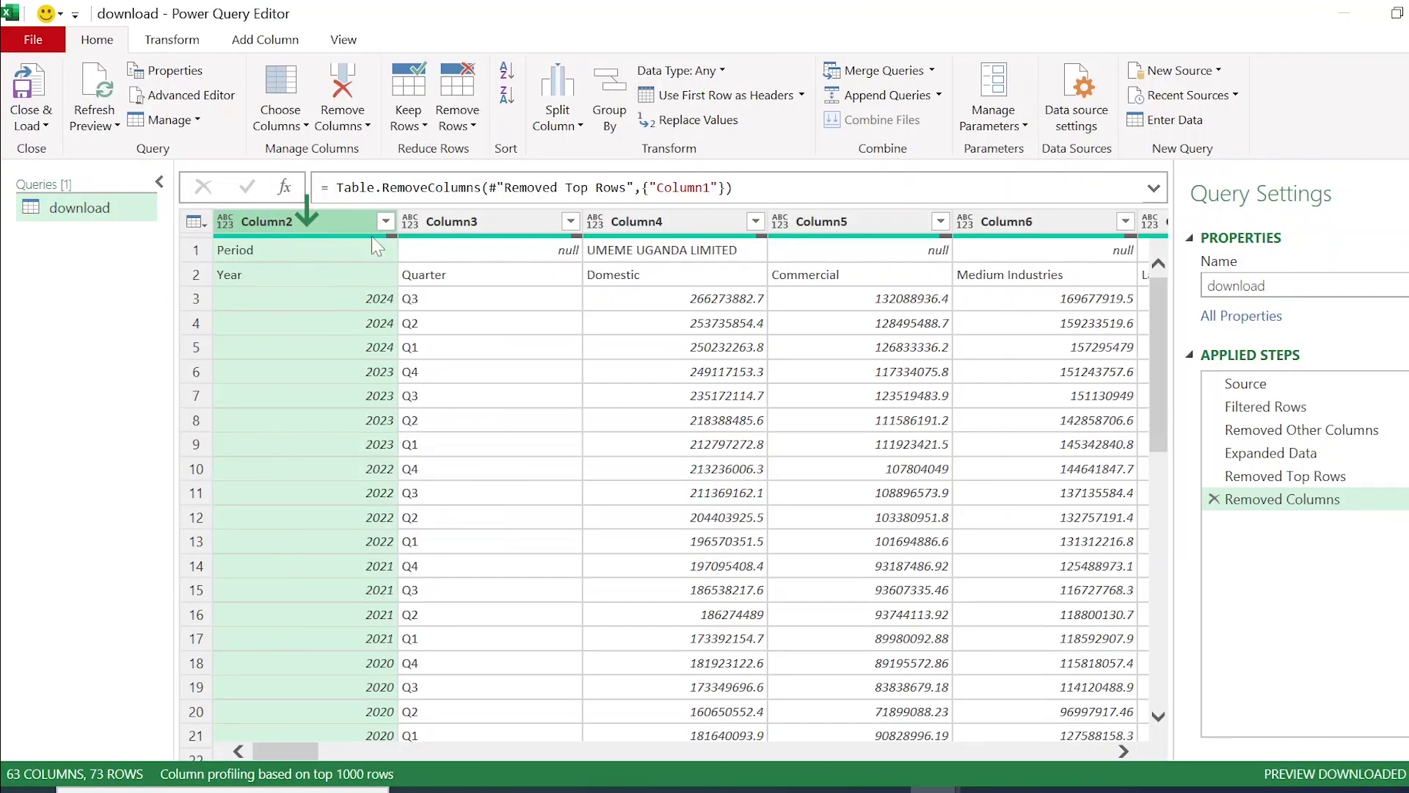
left_click(474, 243, "ctrl")
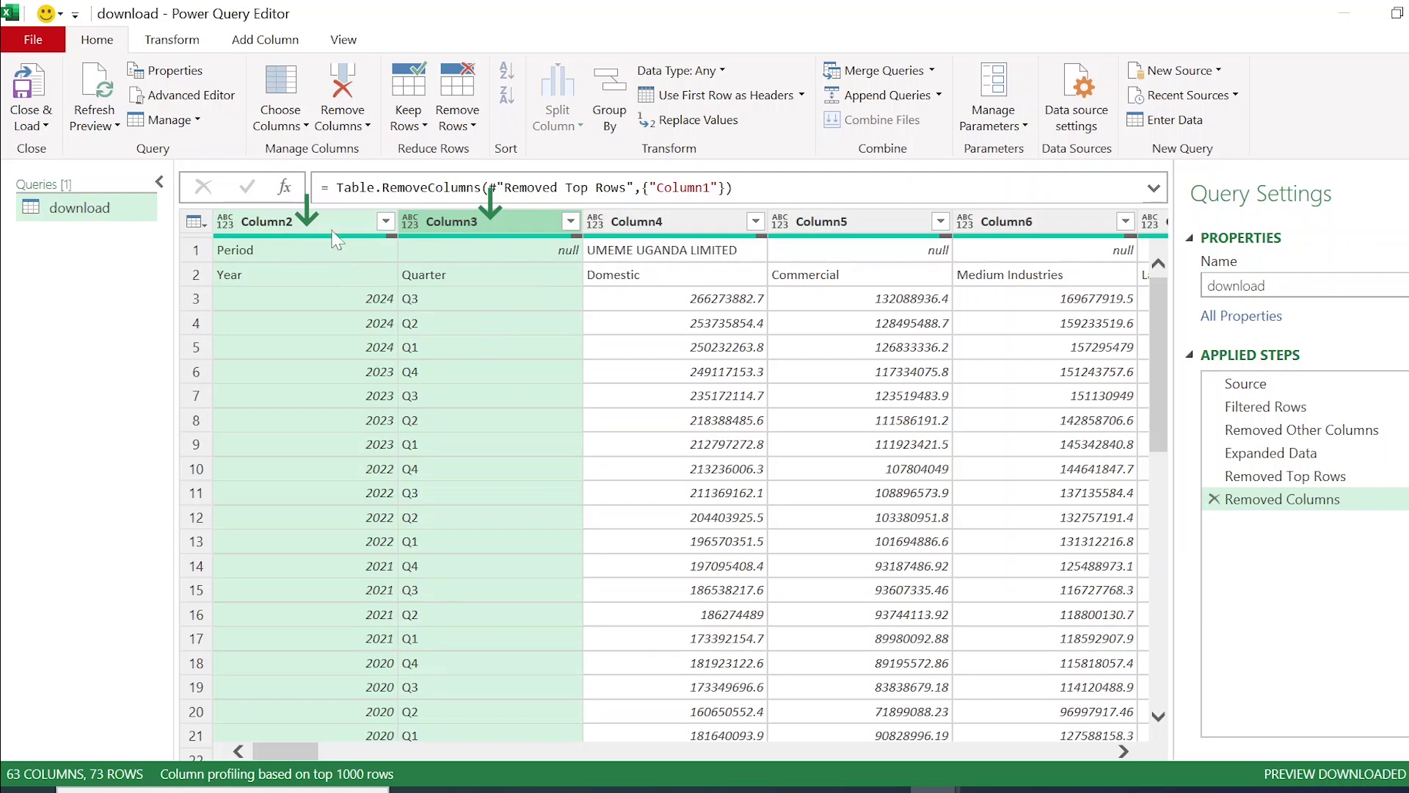
right_click(319, 224)
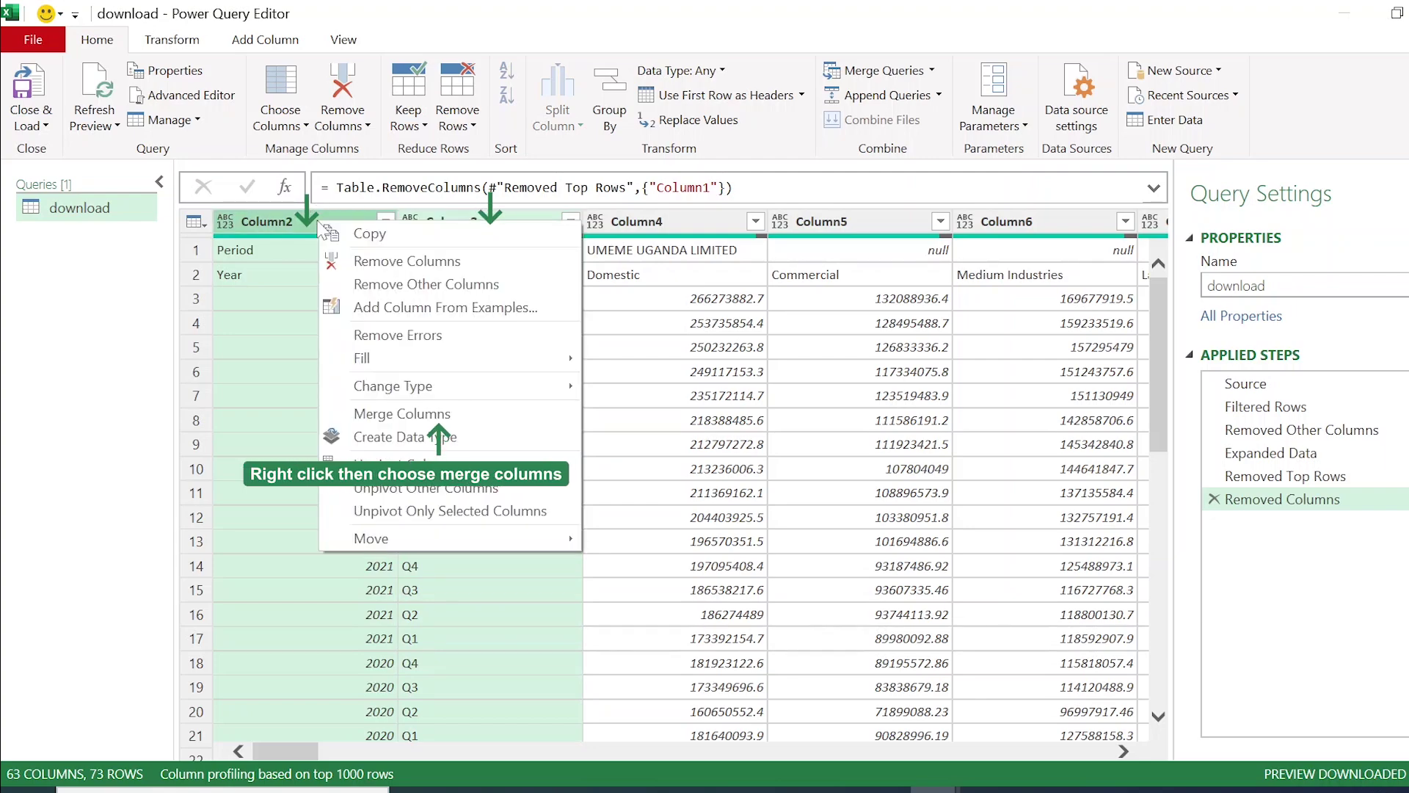
left_click(438, 415)
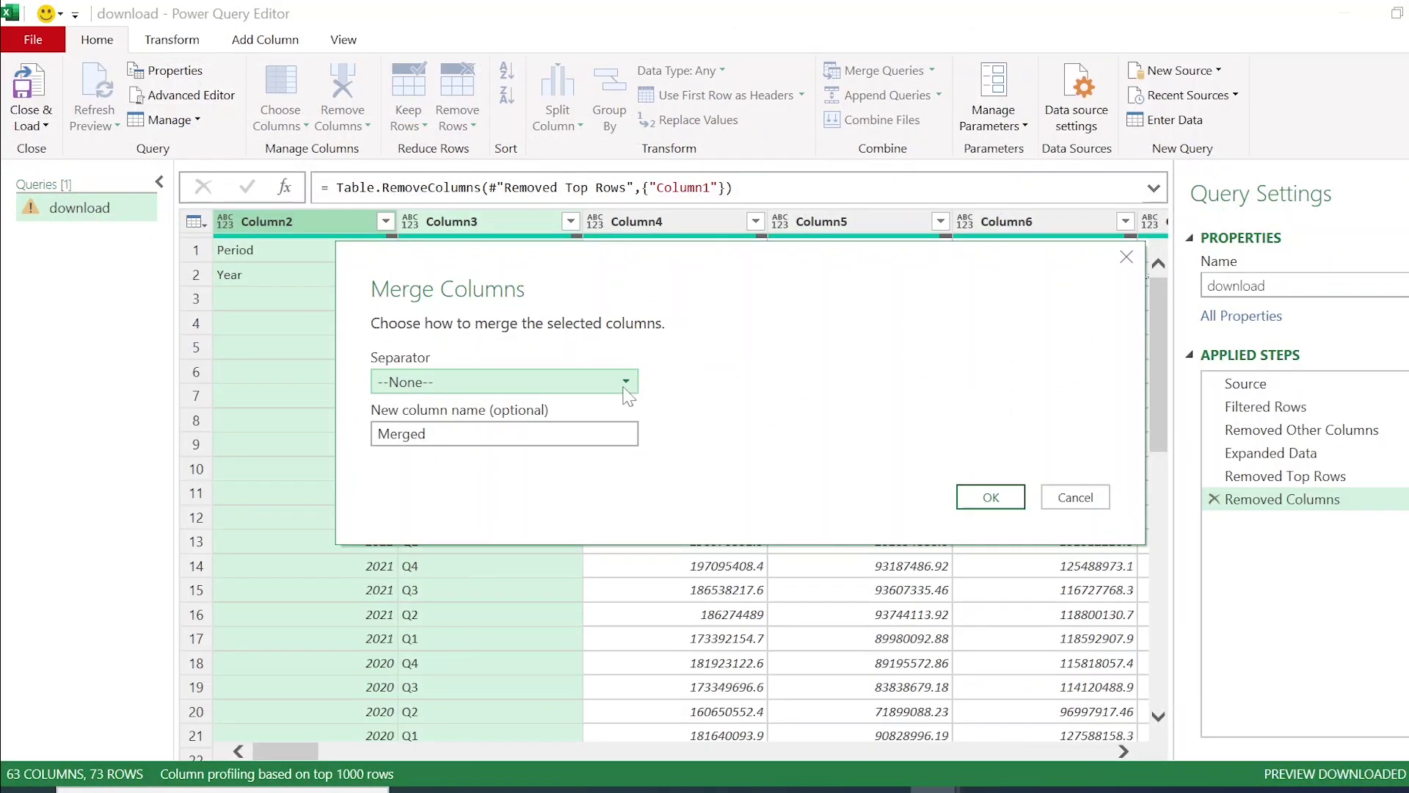
left_click(626, 386)
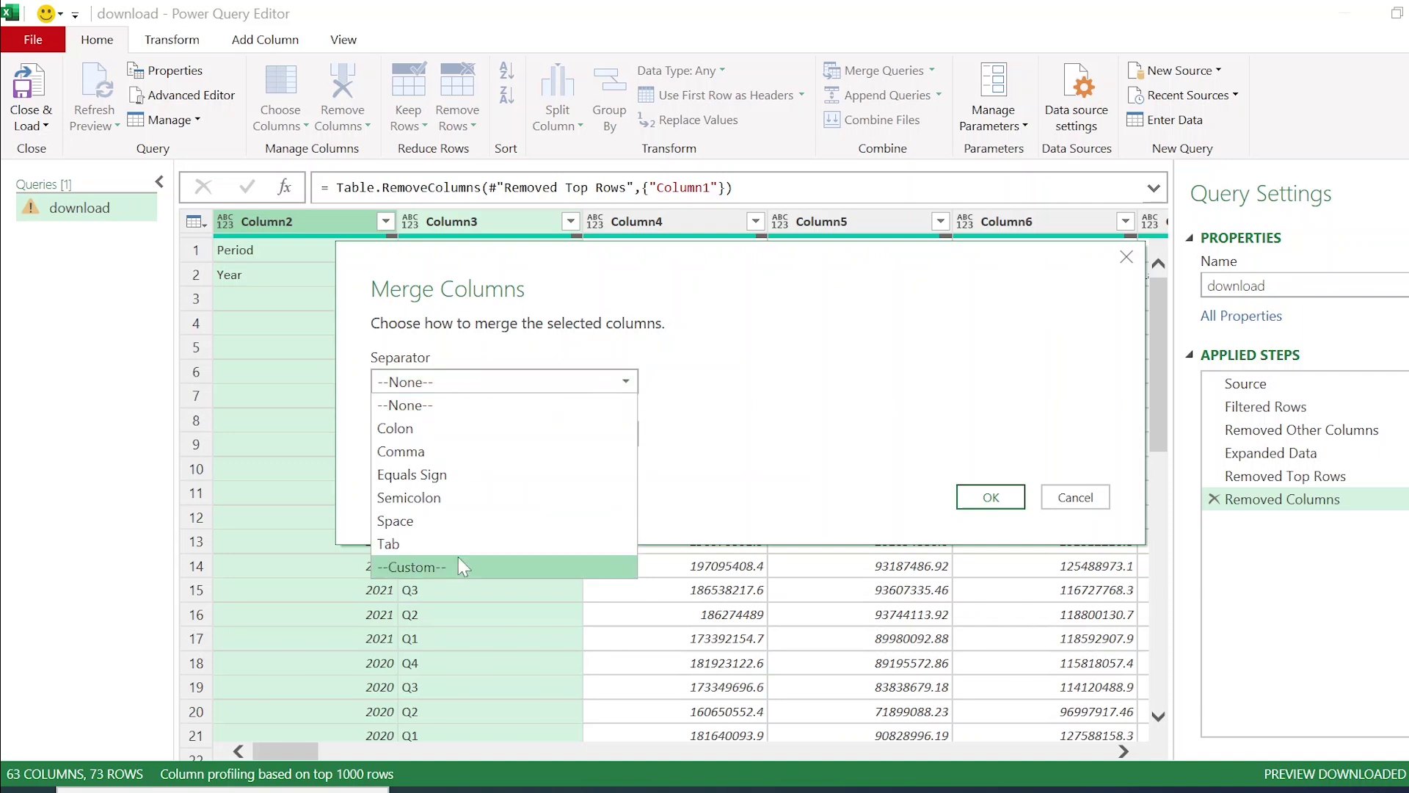
left_click(411, 475)
double_click(554, 440)
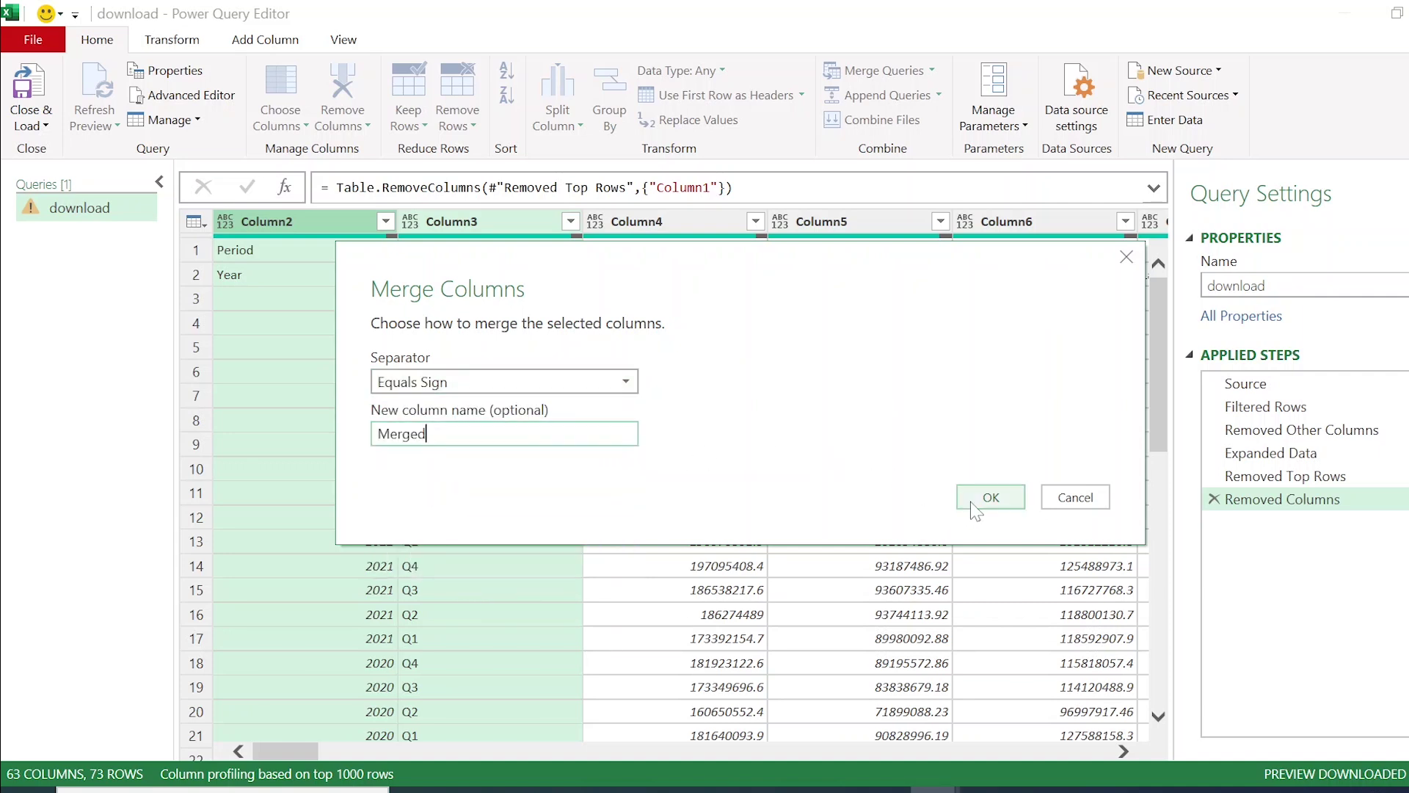
left_click(989, 498)
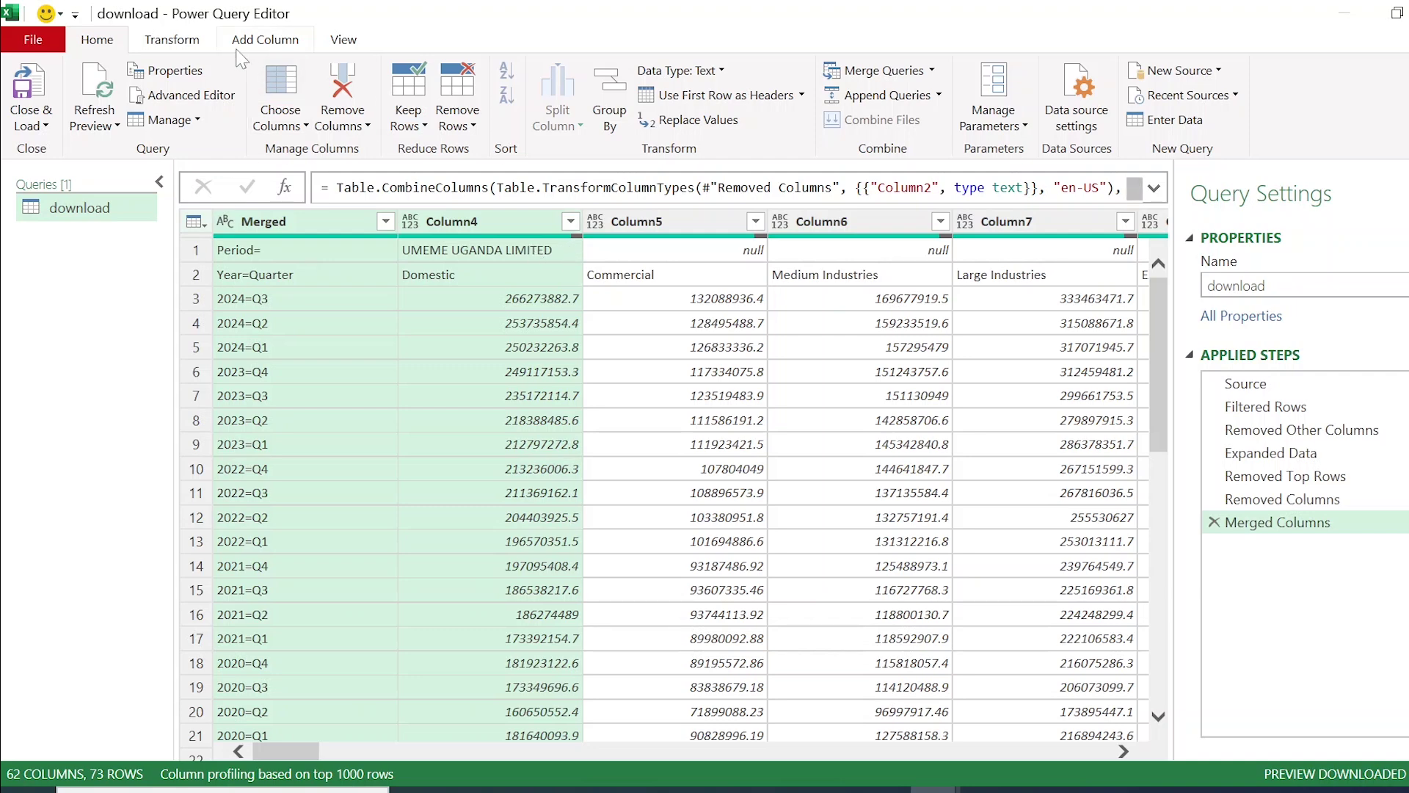
Try transposing the merged table and delete the added Transposed Table query step
left_click(185, 47)
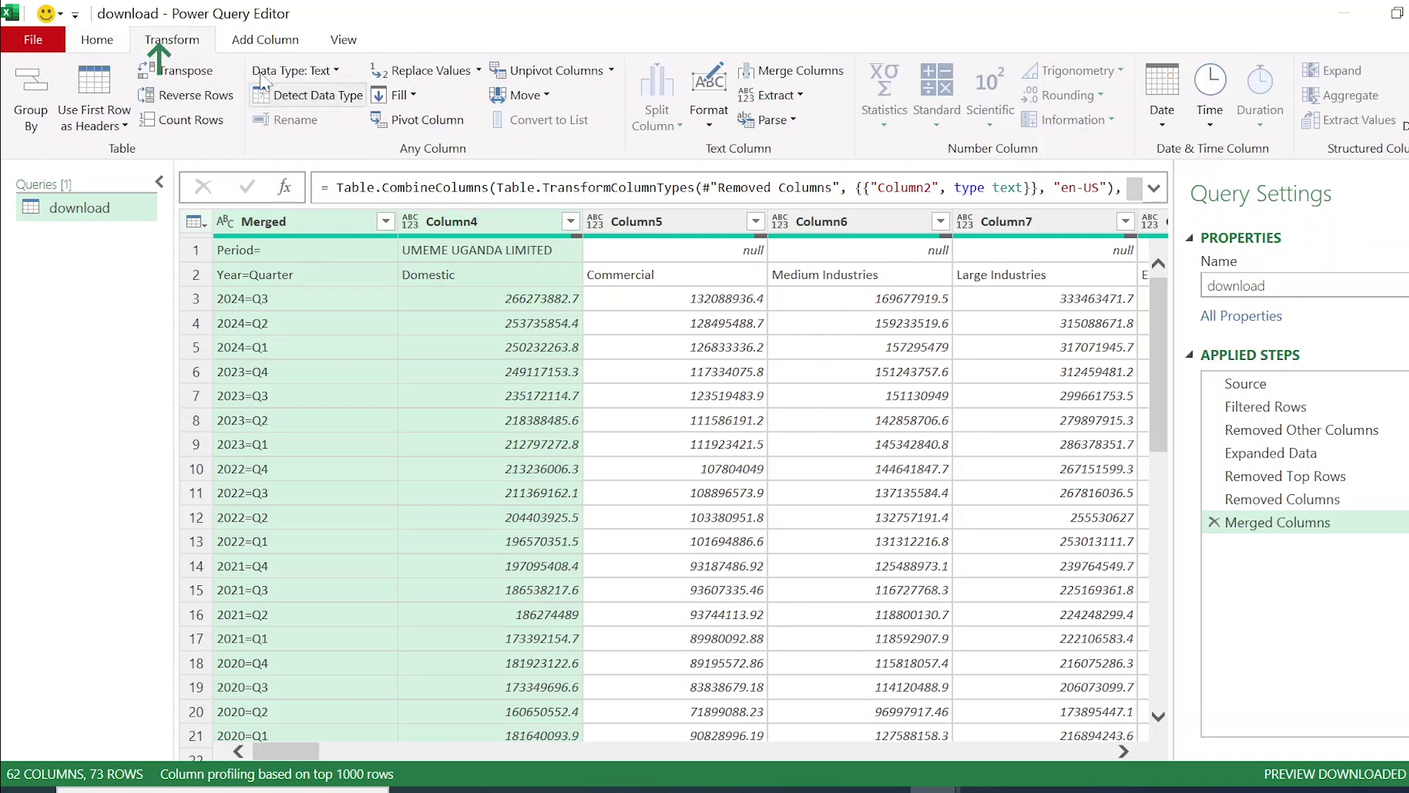
left_click(187, 72)
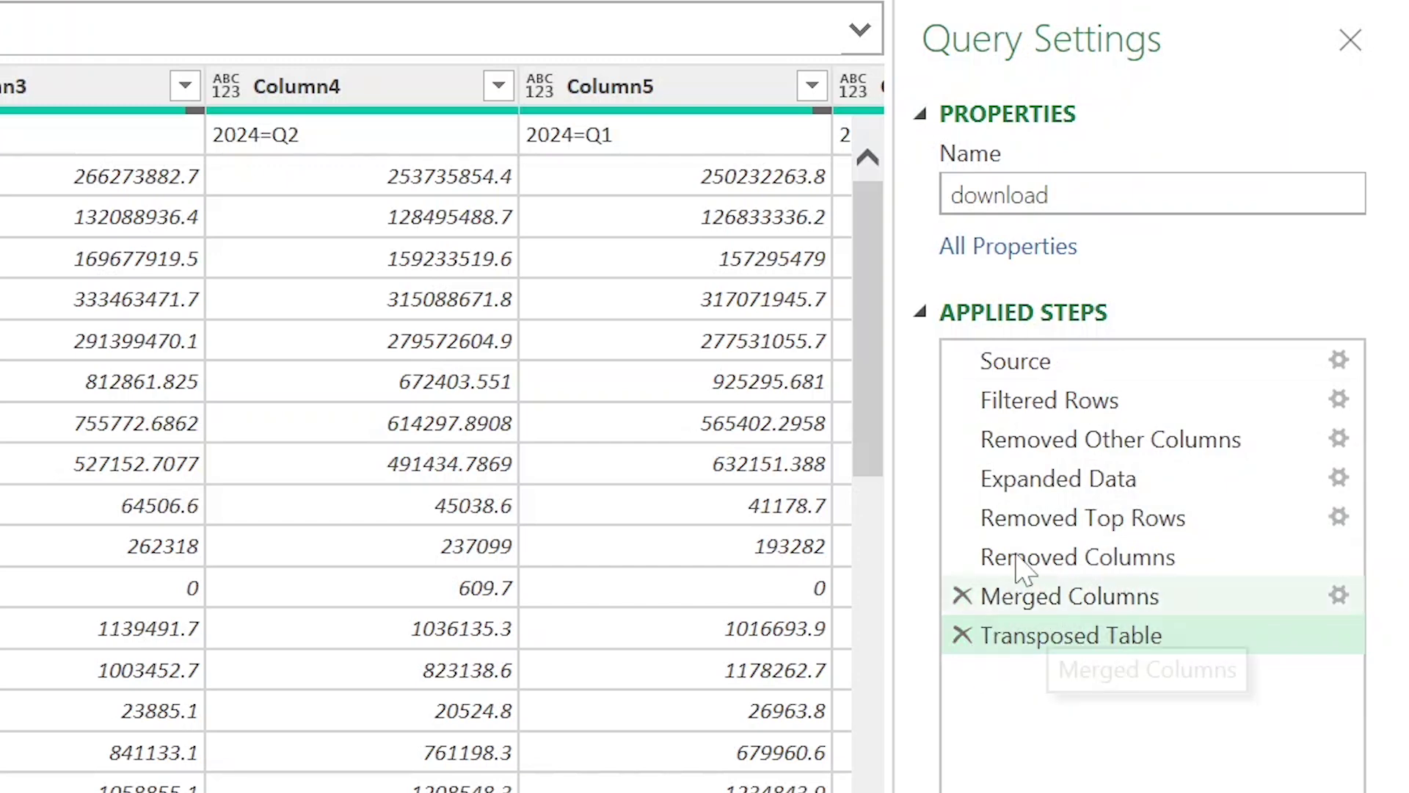
left_click(961, 635)
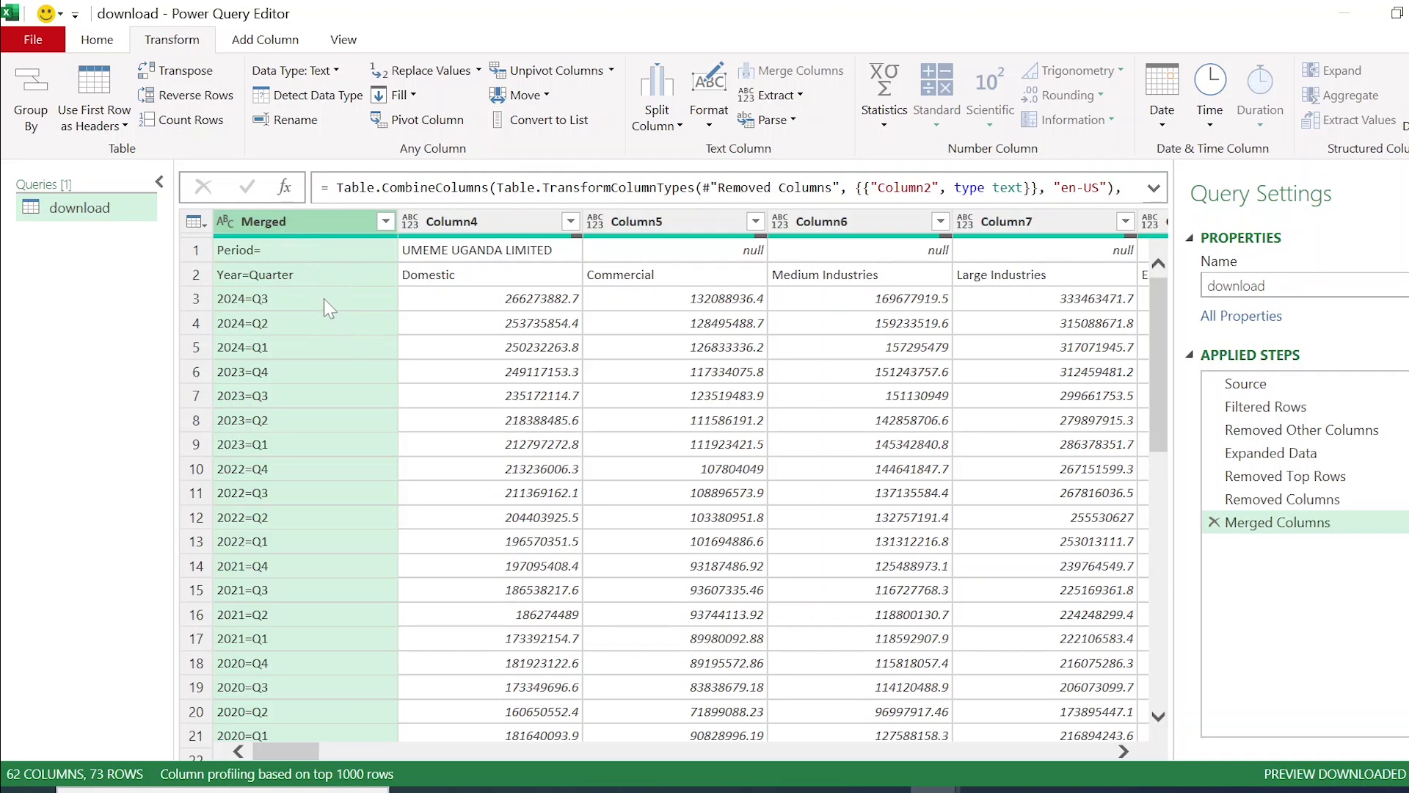
Transpose the table so the company and customer category headers in the first two rows become columns
left_click(445, 253)
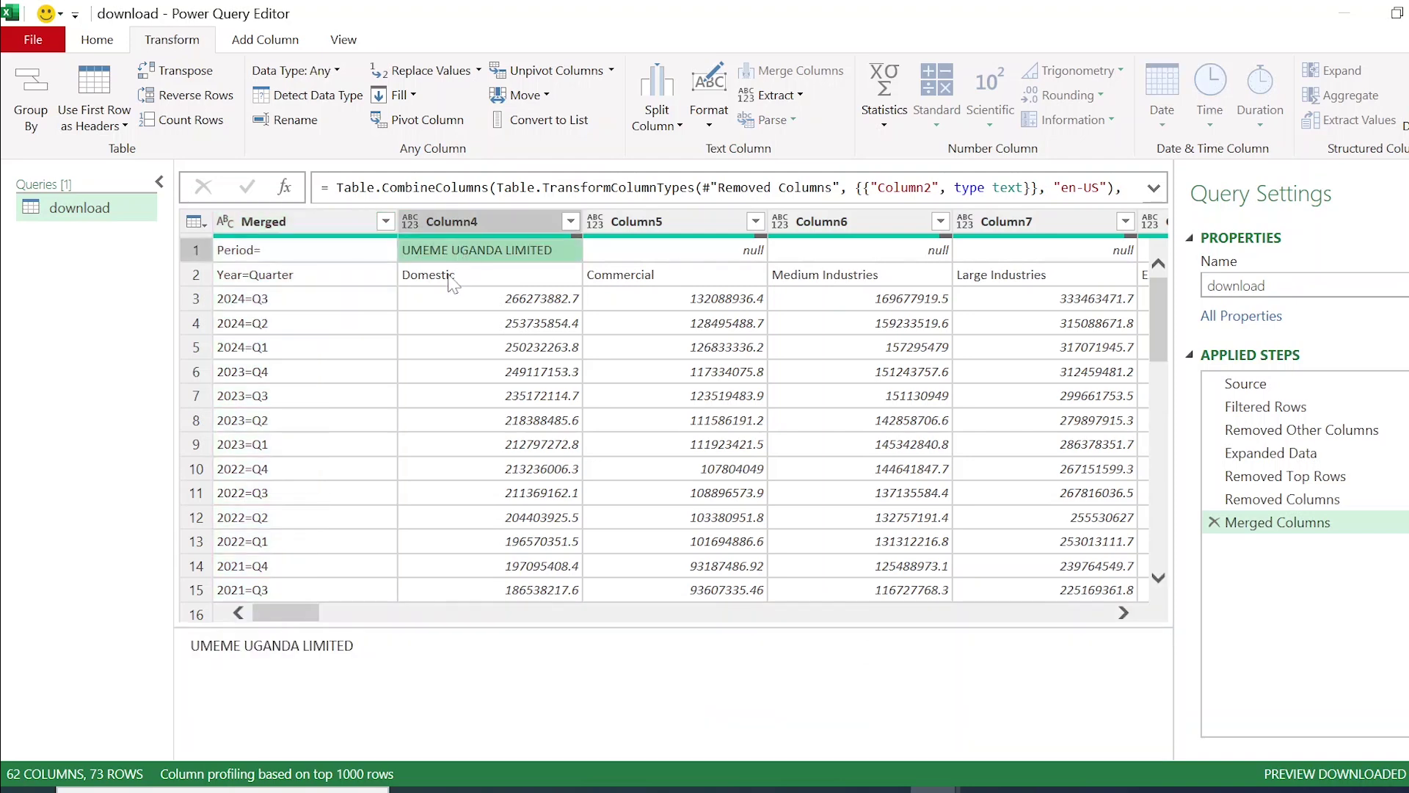
left_click(450, 279)
left_click(646, 275)
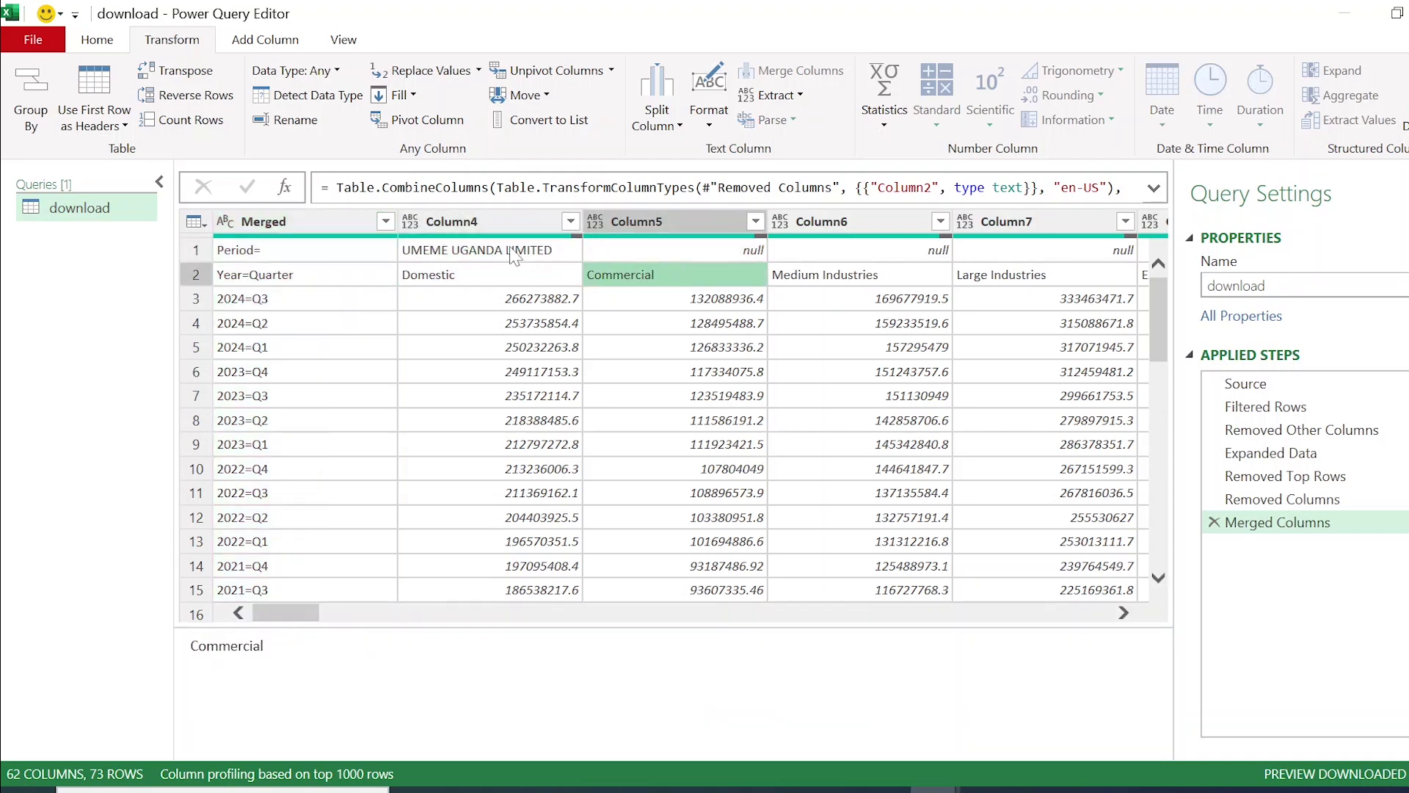
left_click(485, 276)
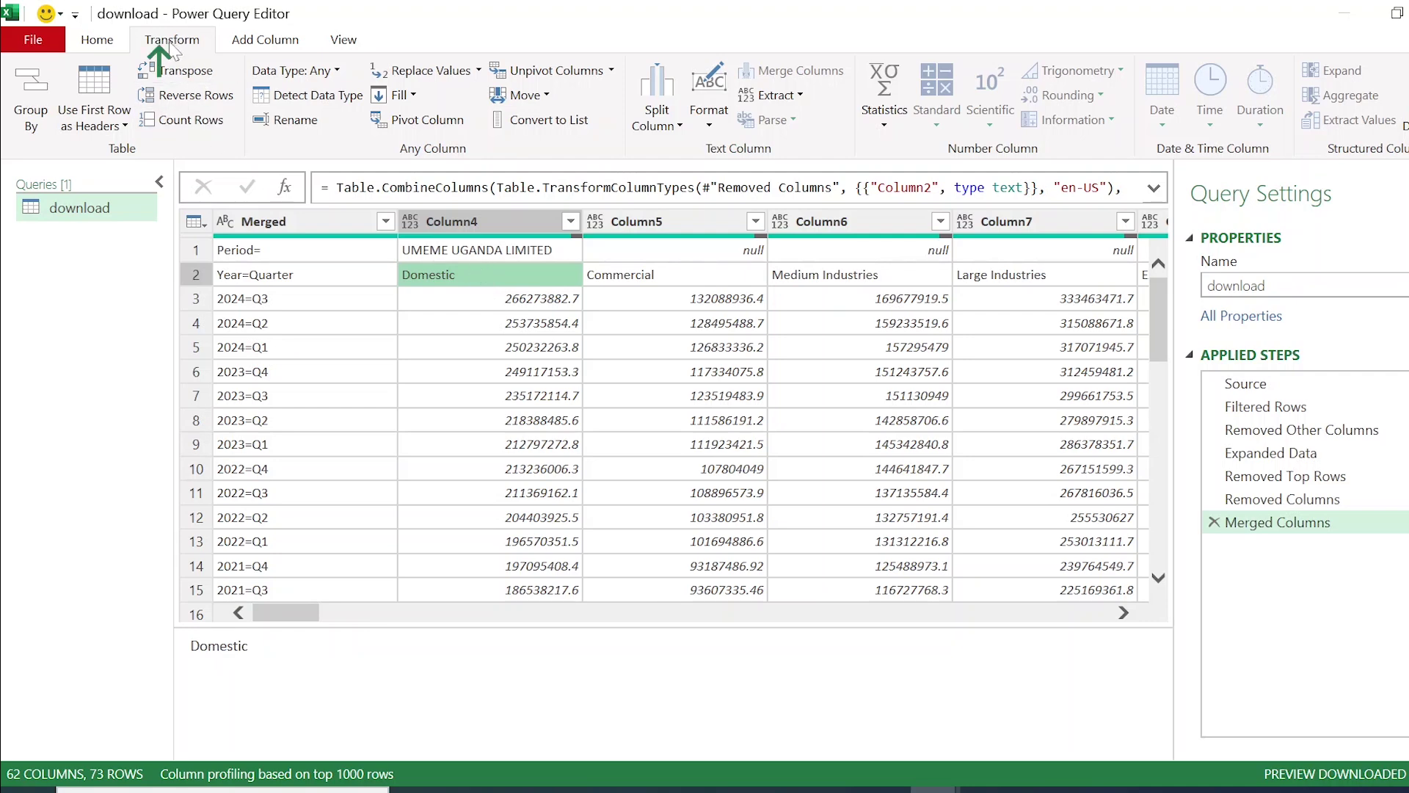
left_click(184, 71)
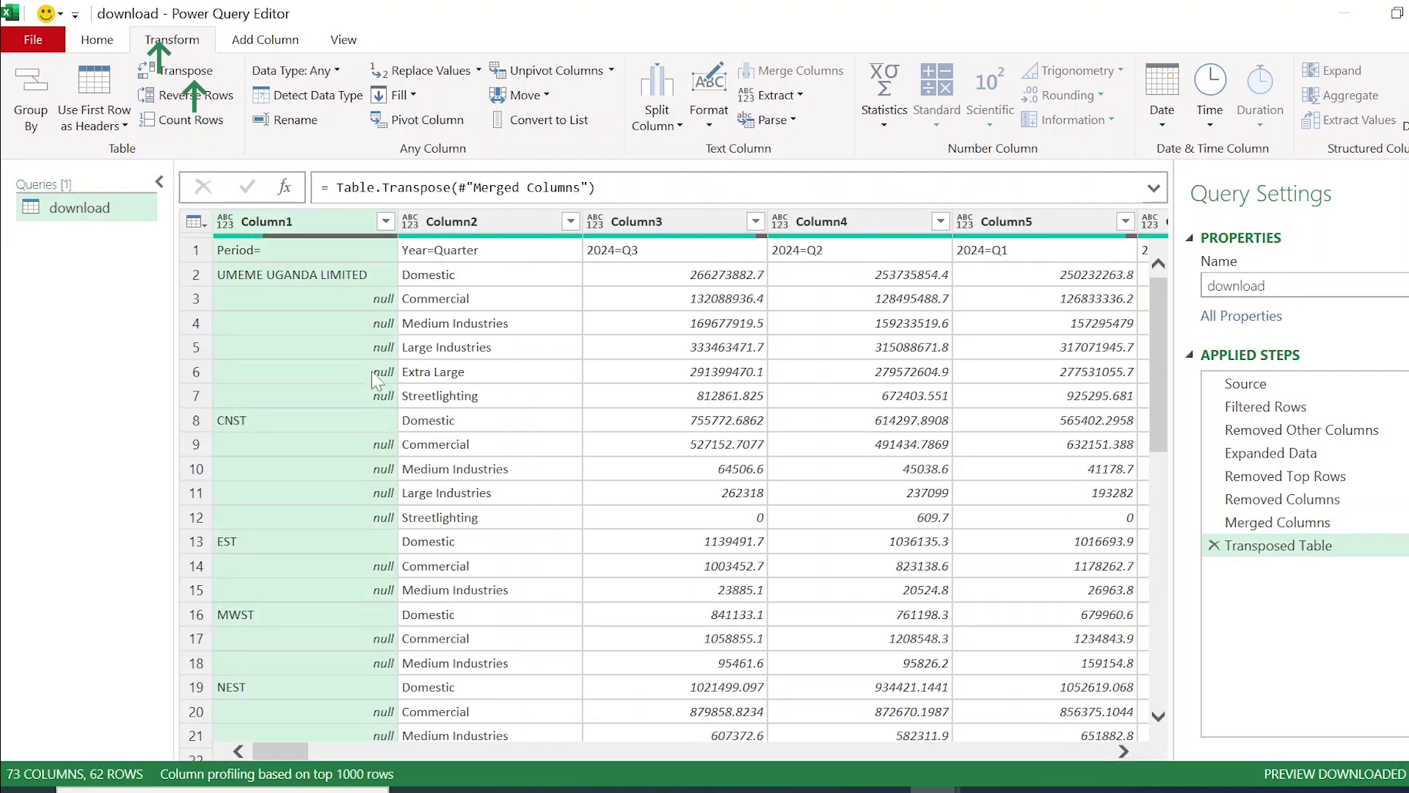
Examine the header row and the company names and null cells beneath them in Column1 of the transposed table
left_click(479, 224, "ctrl")
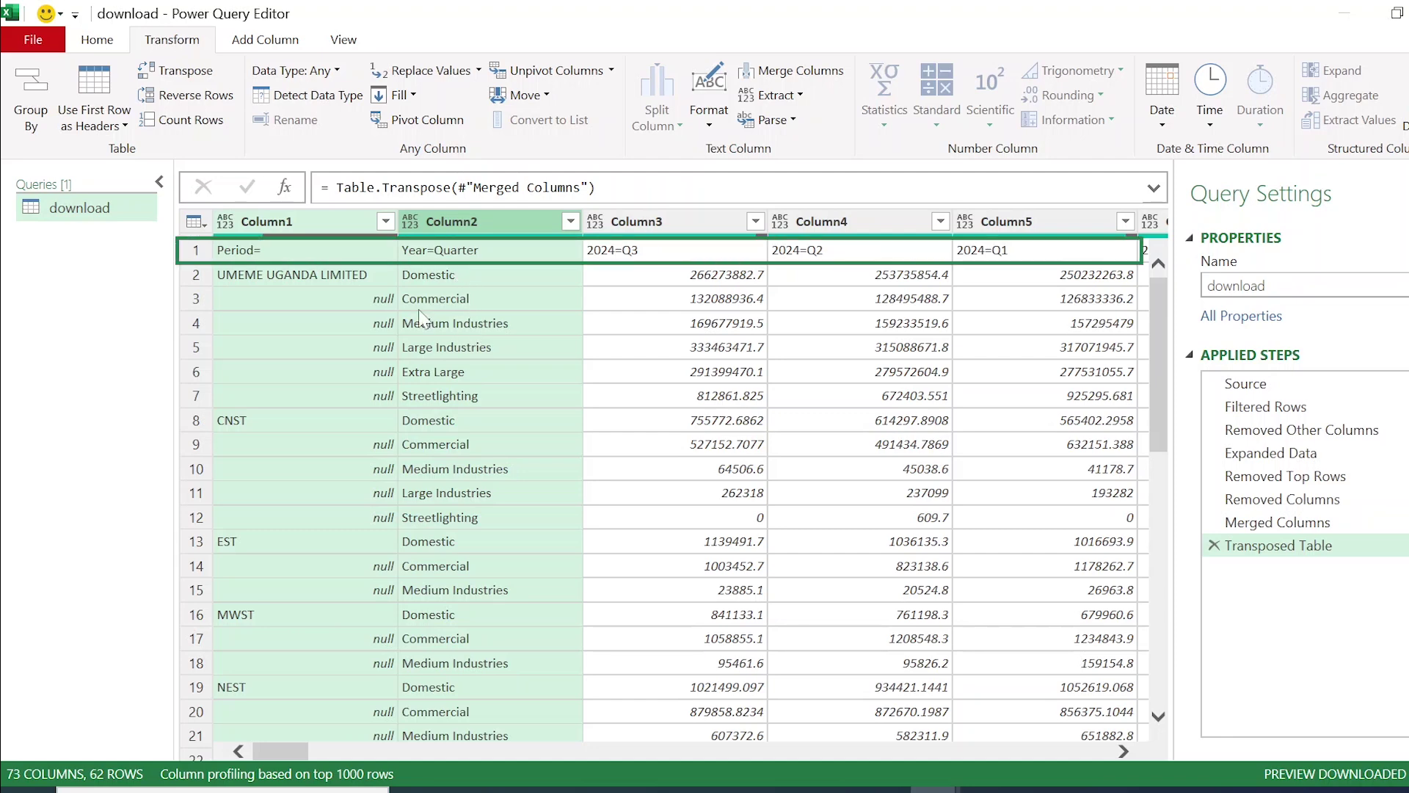
left_click(195, 251)
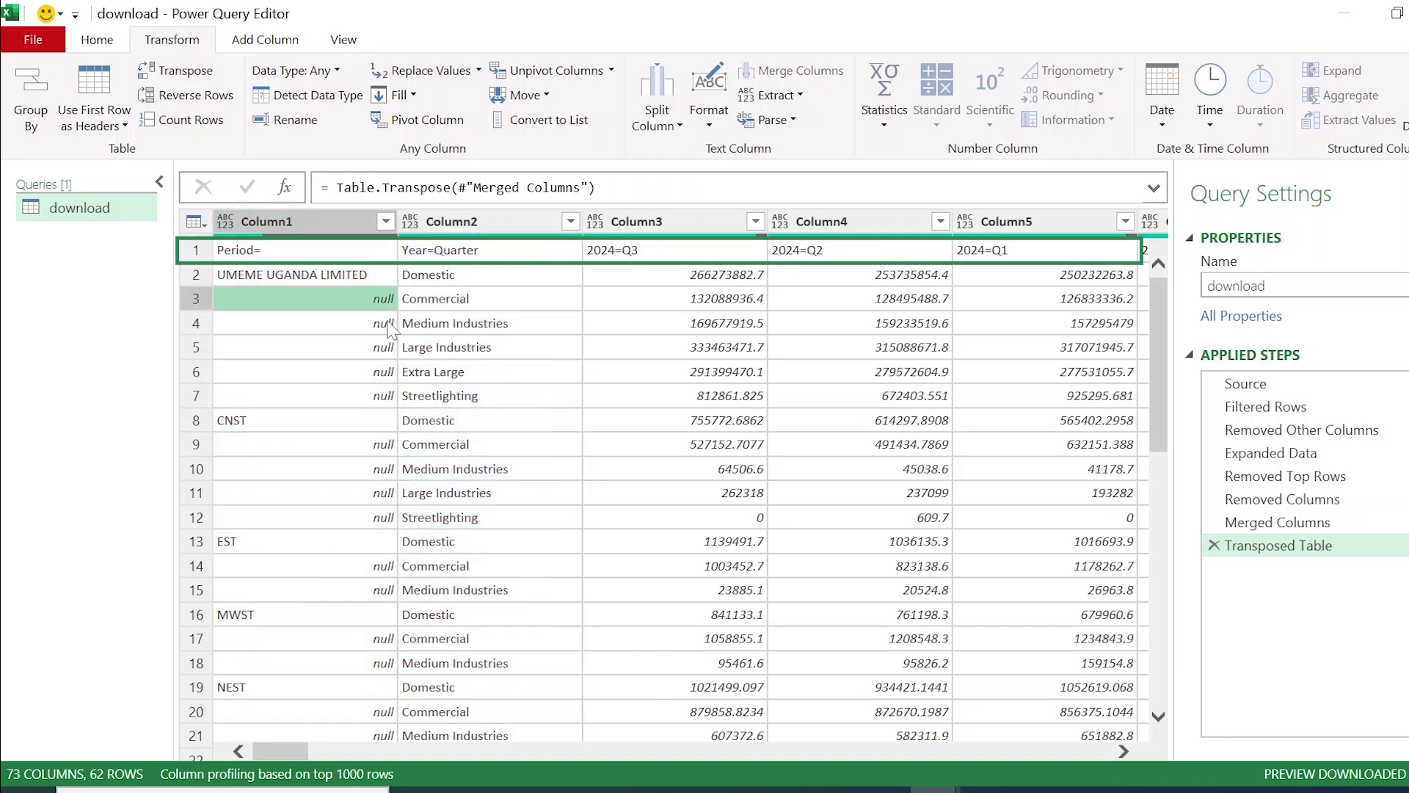
left_click(282, 276)
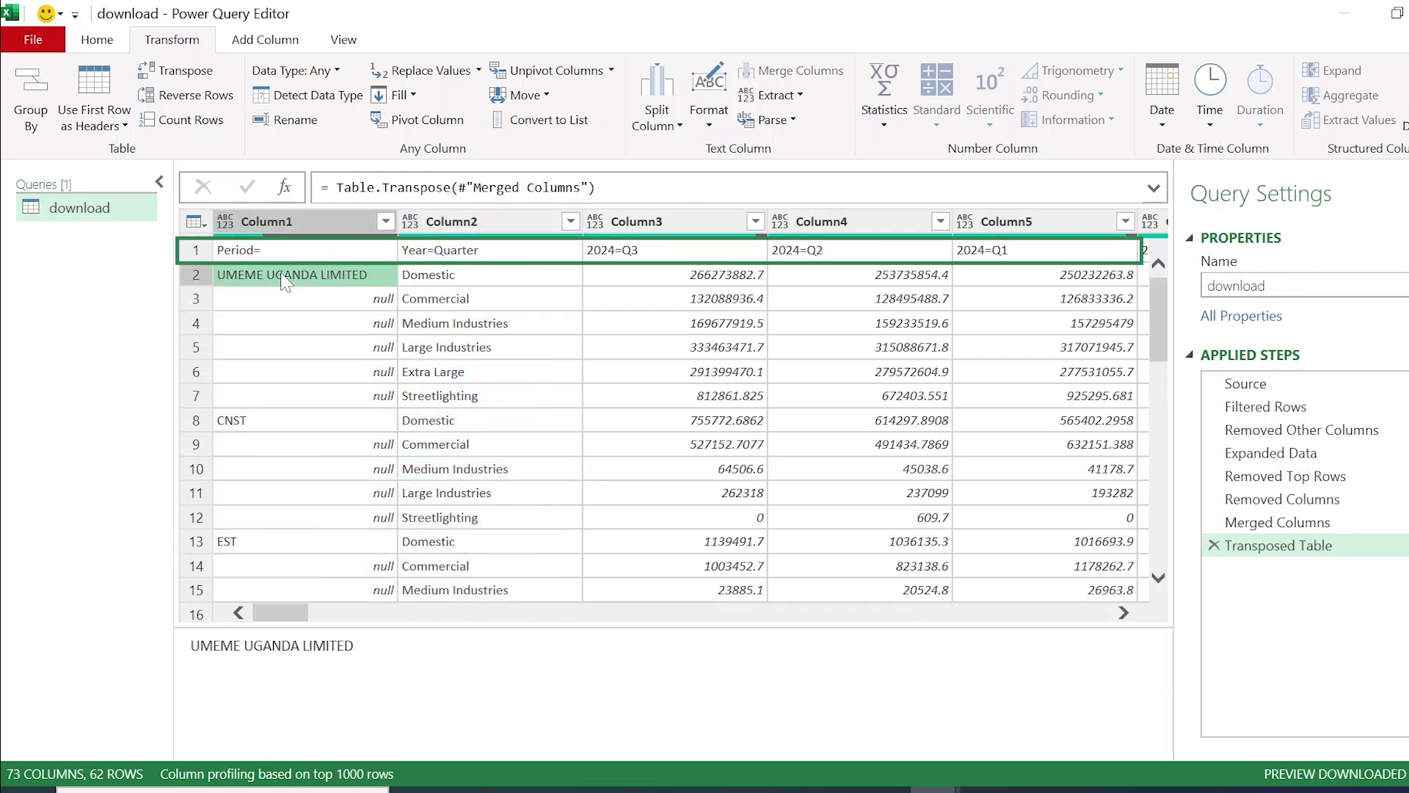
left_click(327, 298)
left_click(327, 323)
left_click(327, 347)
left_click(328, 372)
left_click(328, 397)
left_click(328, 298)
left_click(327, 371)
left_click(325, 417)
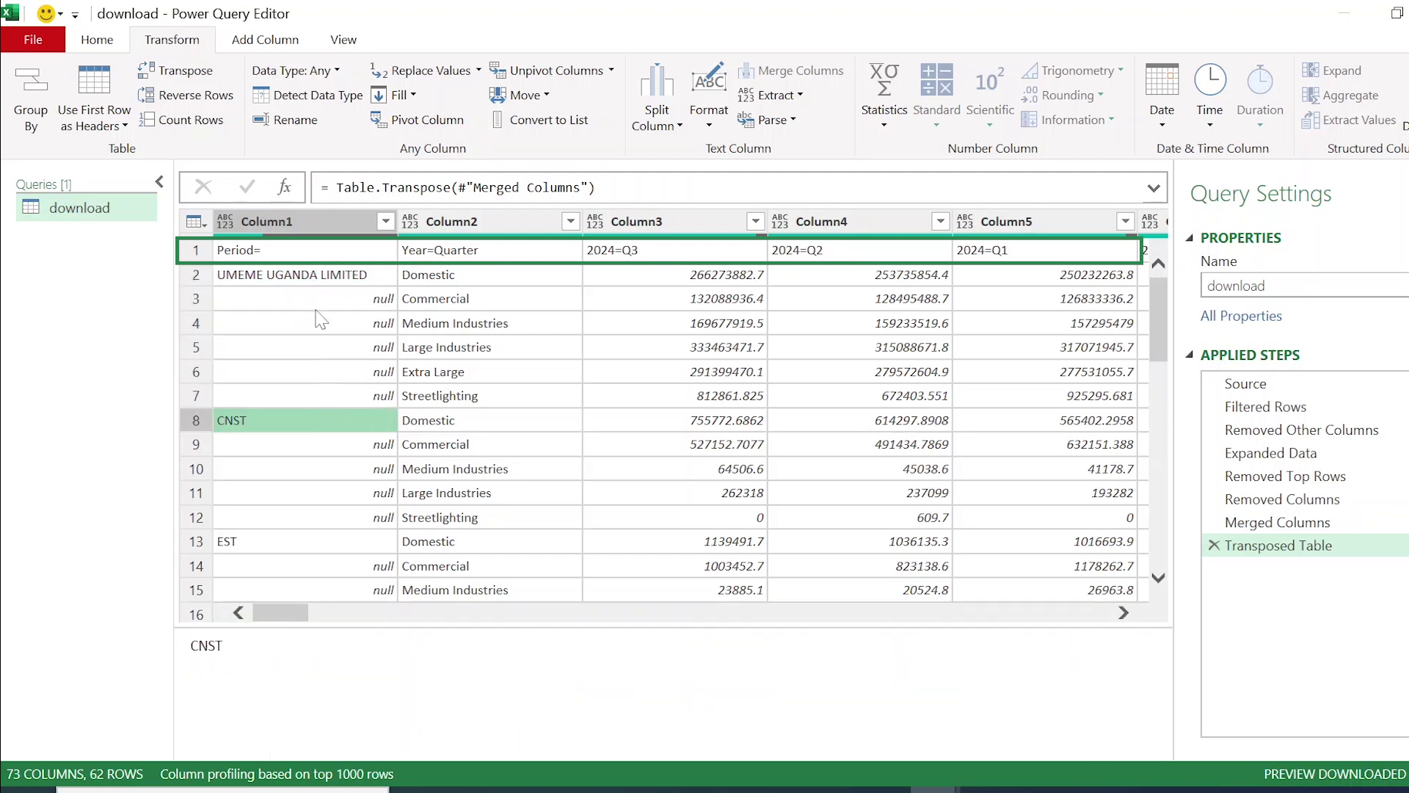
left_click(317, 302)
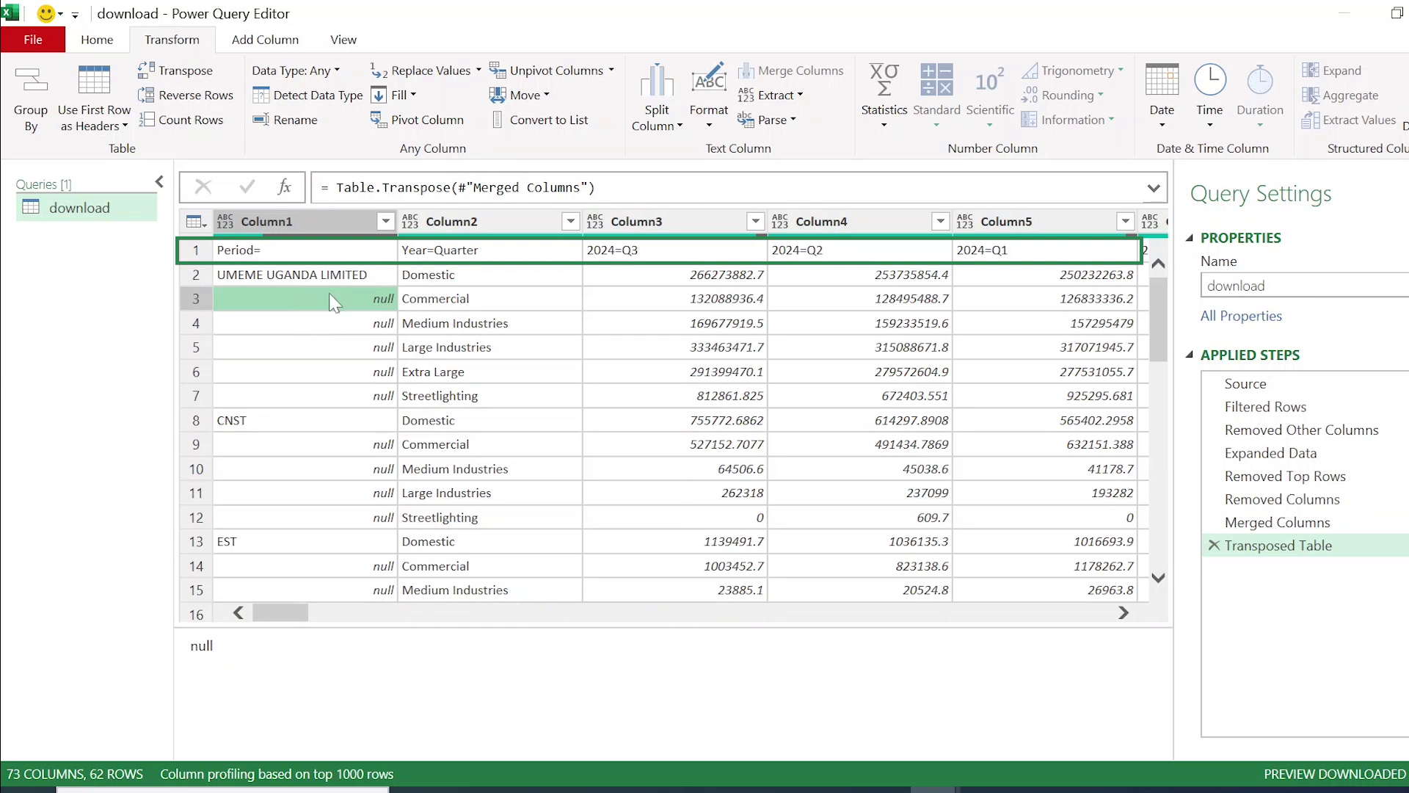
left_click(299, 283)
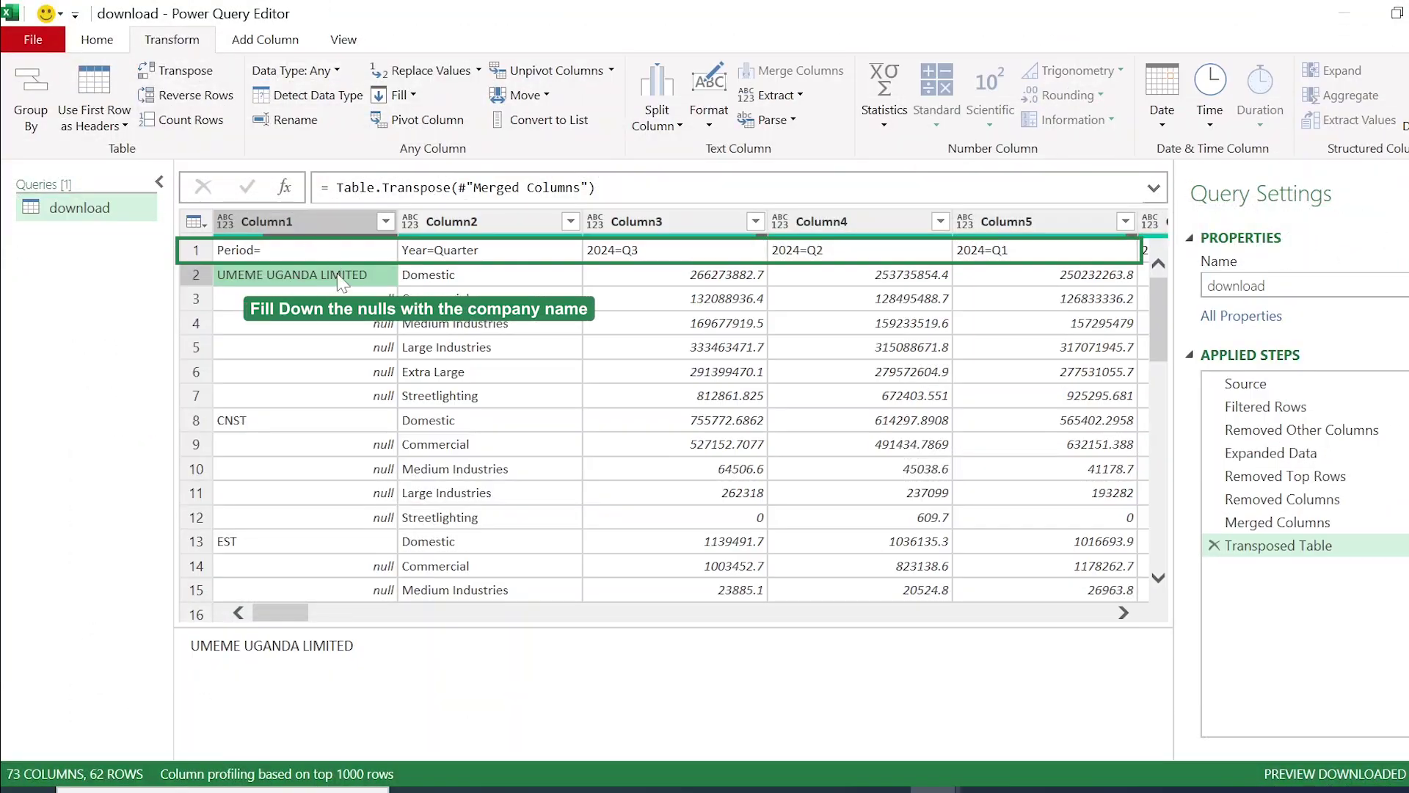
left_click_drag(309, 323, 317, 407)
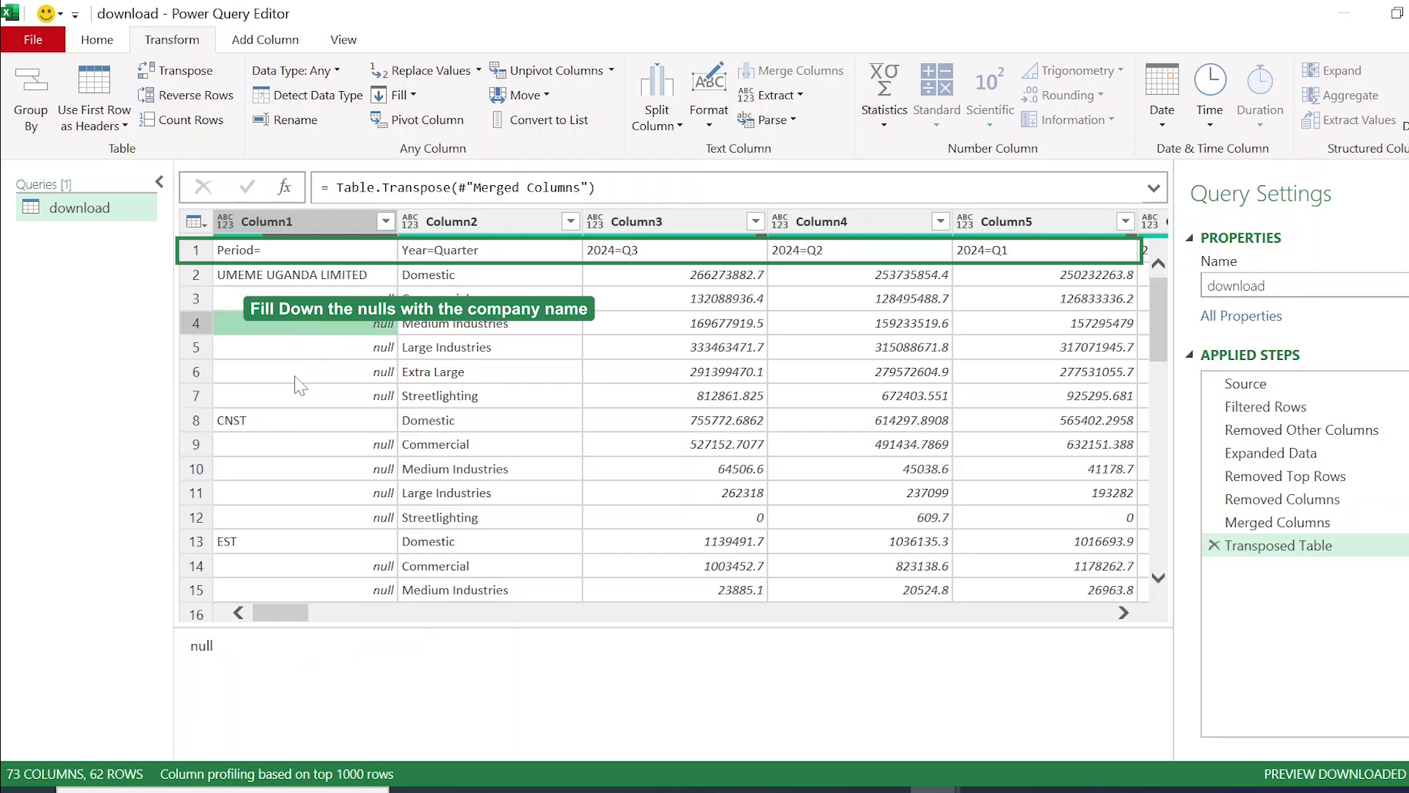
left_click(315, 371)
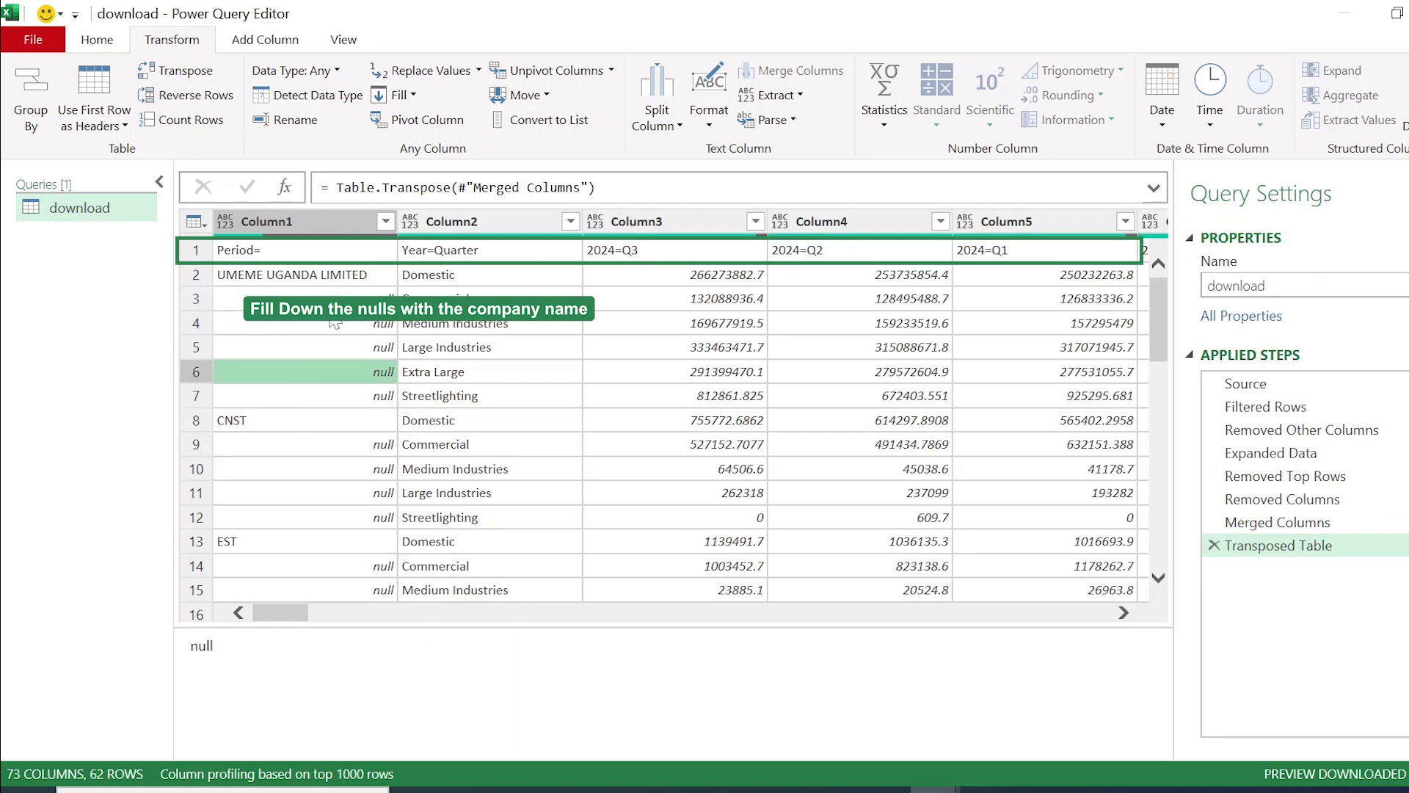
Fill down the company names in Column1 to replace the null cells
left_click(292, 221)
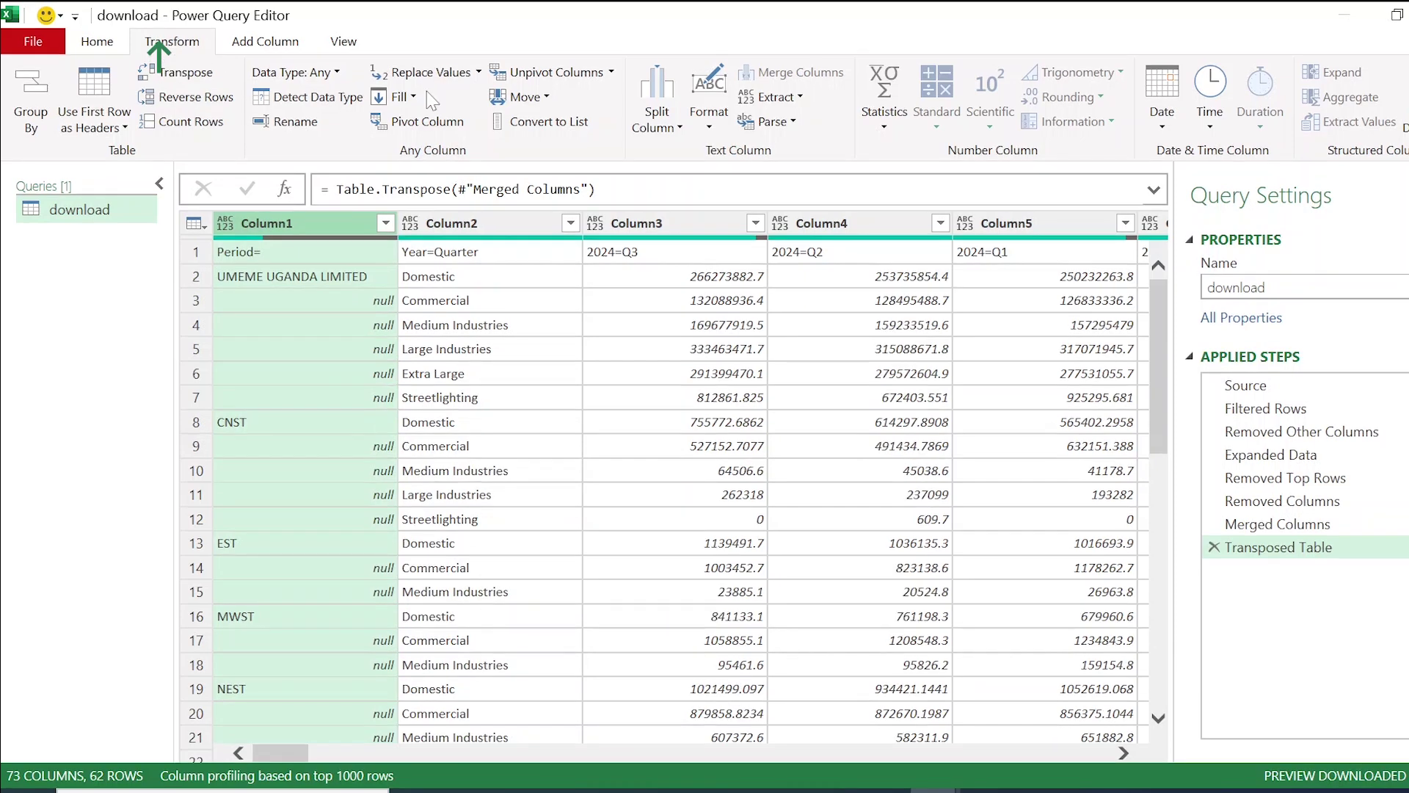
left_click(407, 99)
left_click(376, 126)
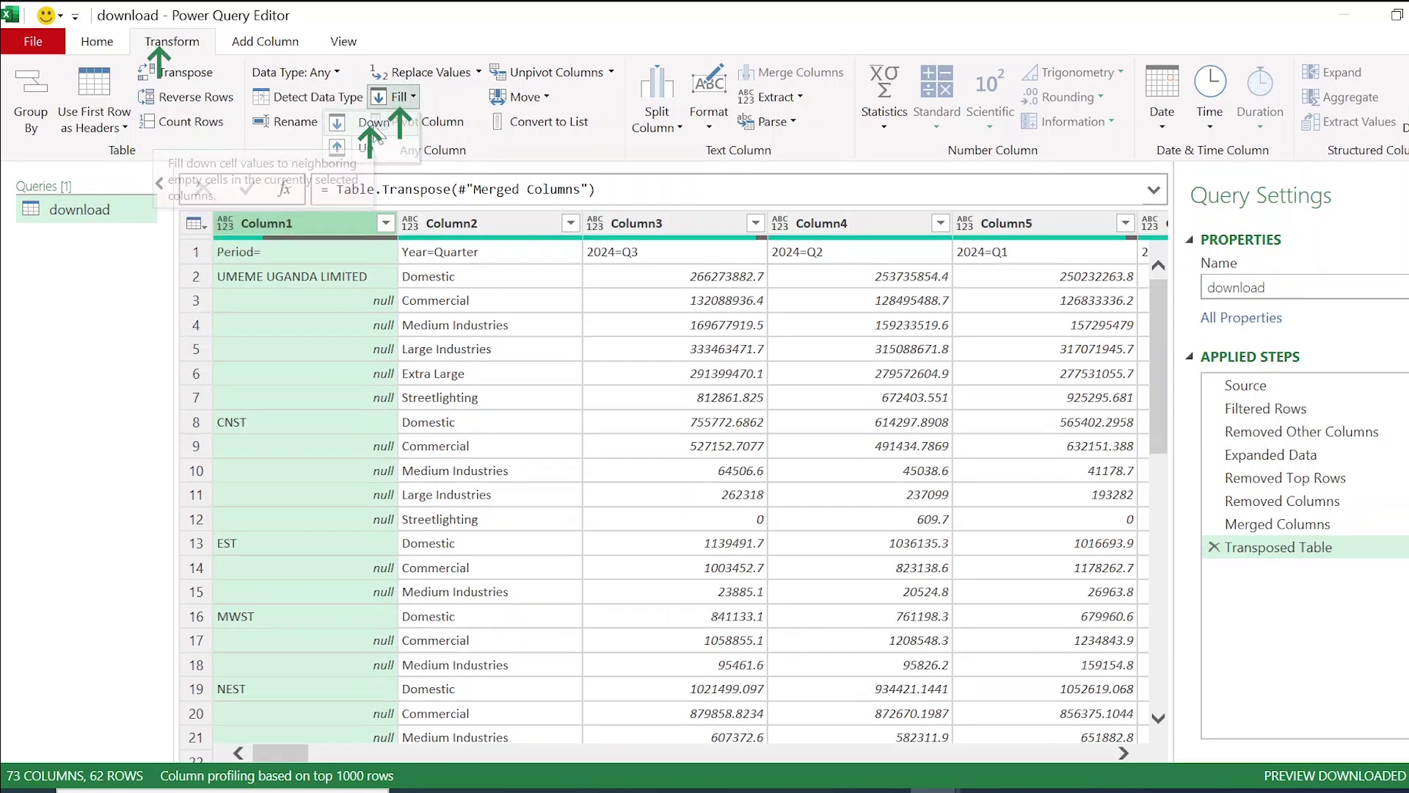
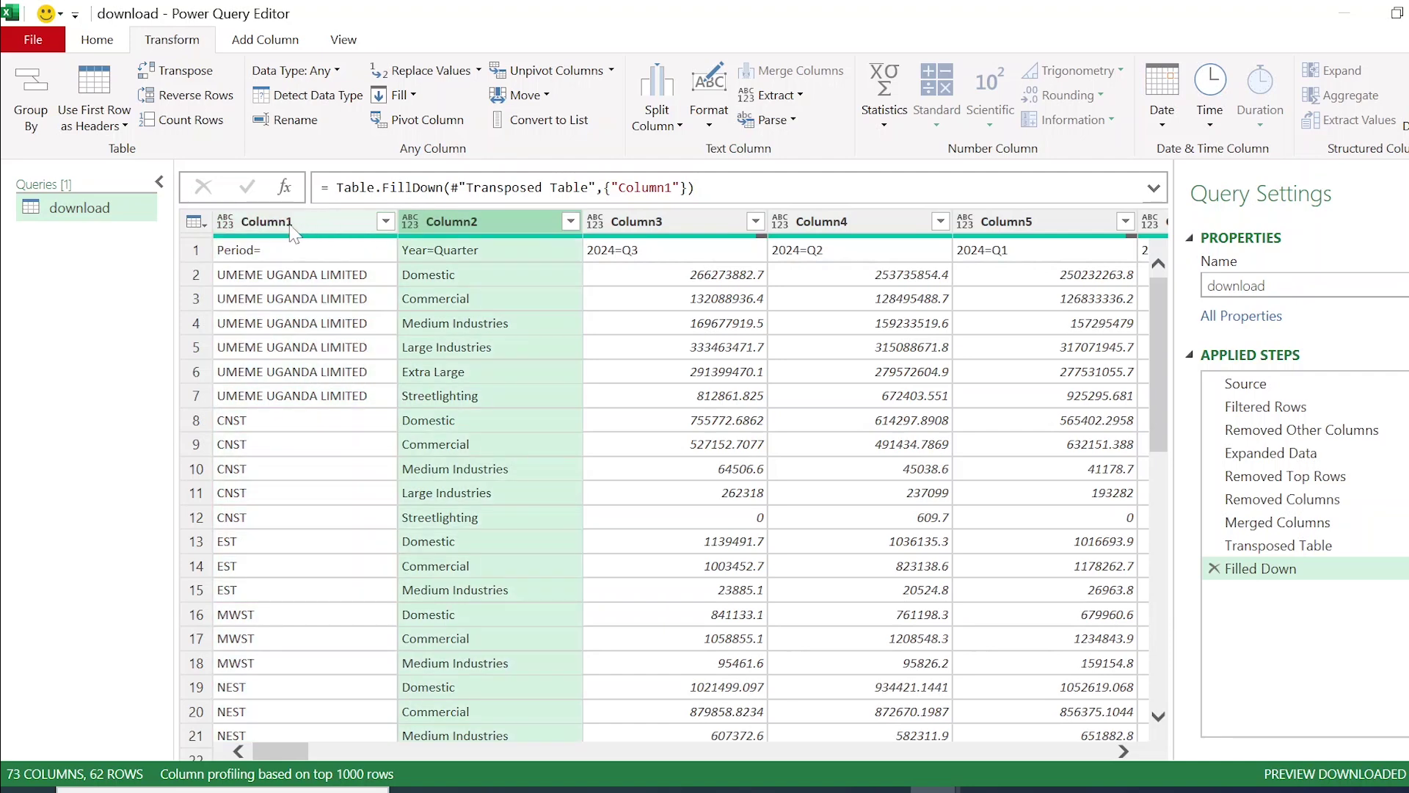
left_click(281, 228)
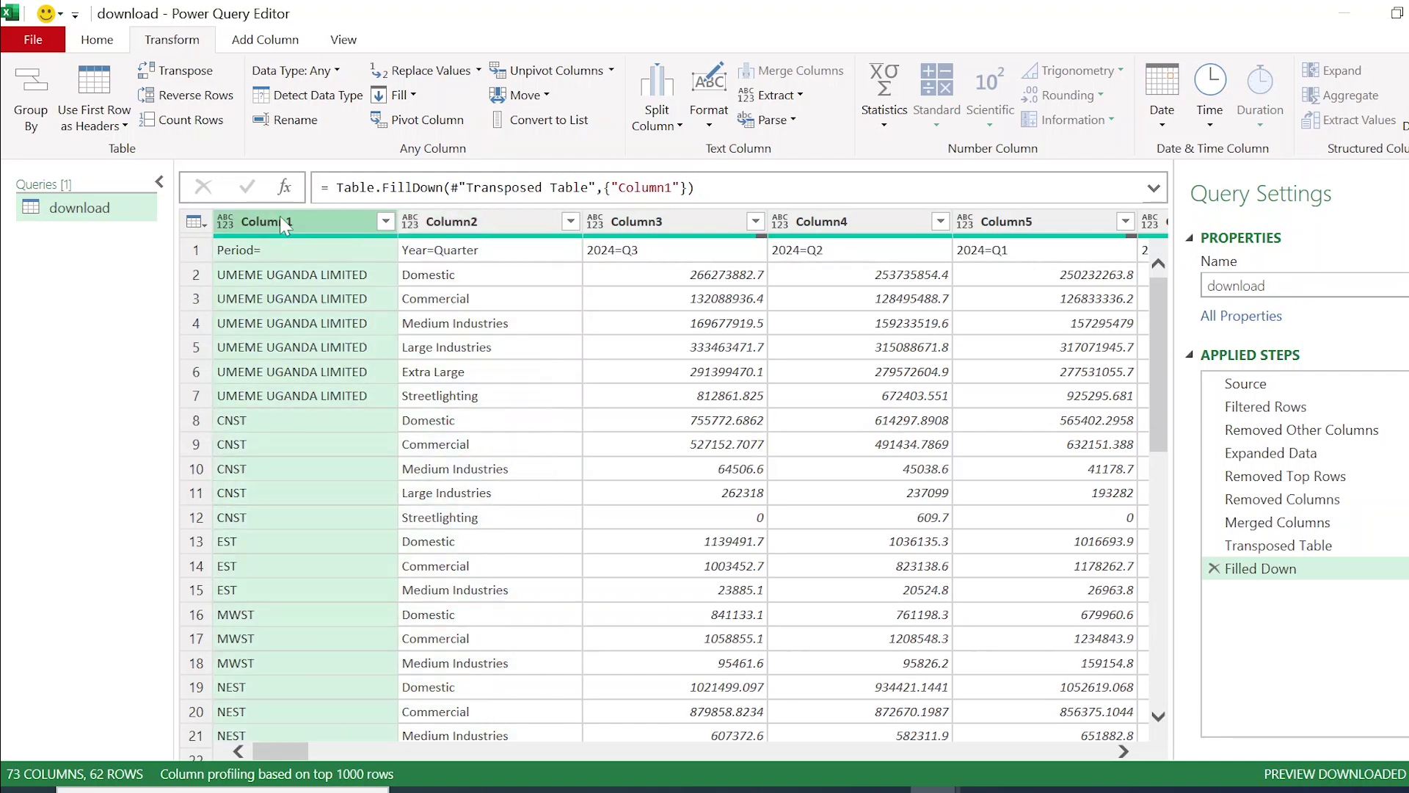
left_click(470, 224)
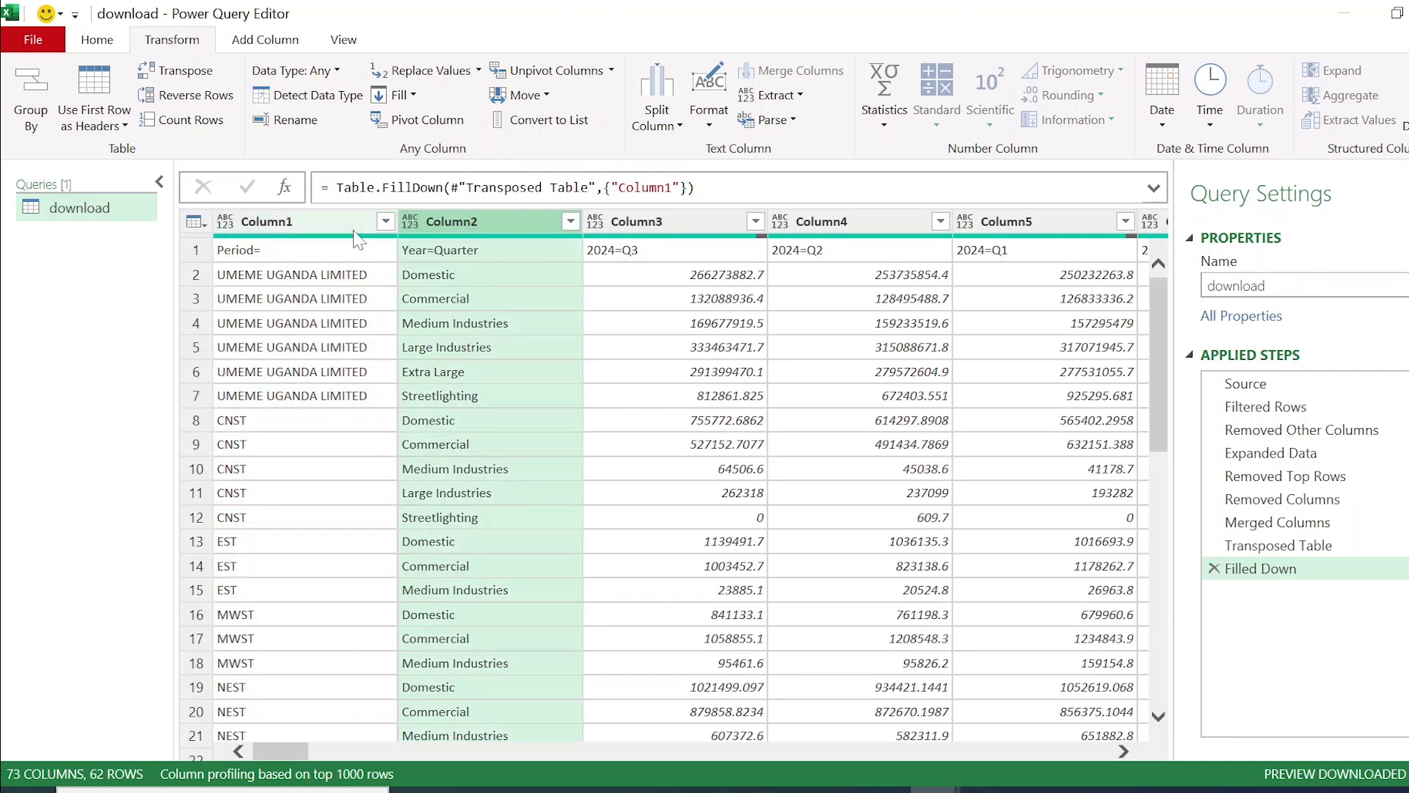
left_click(271, 227)
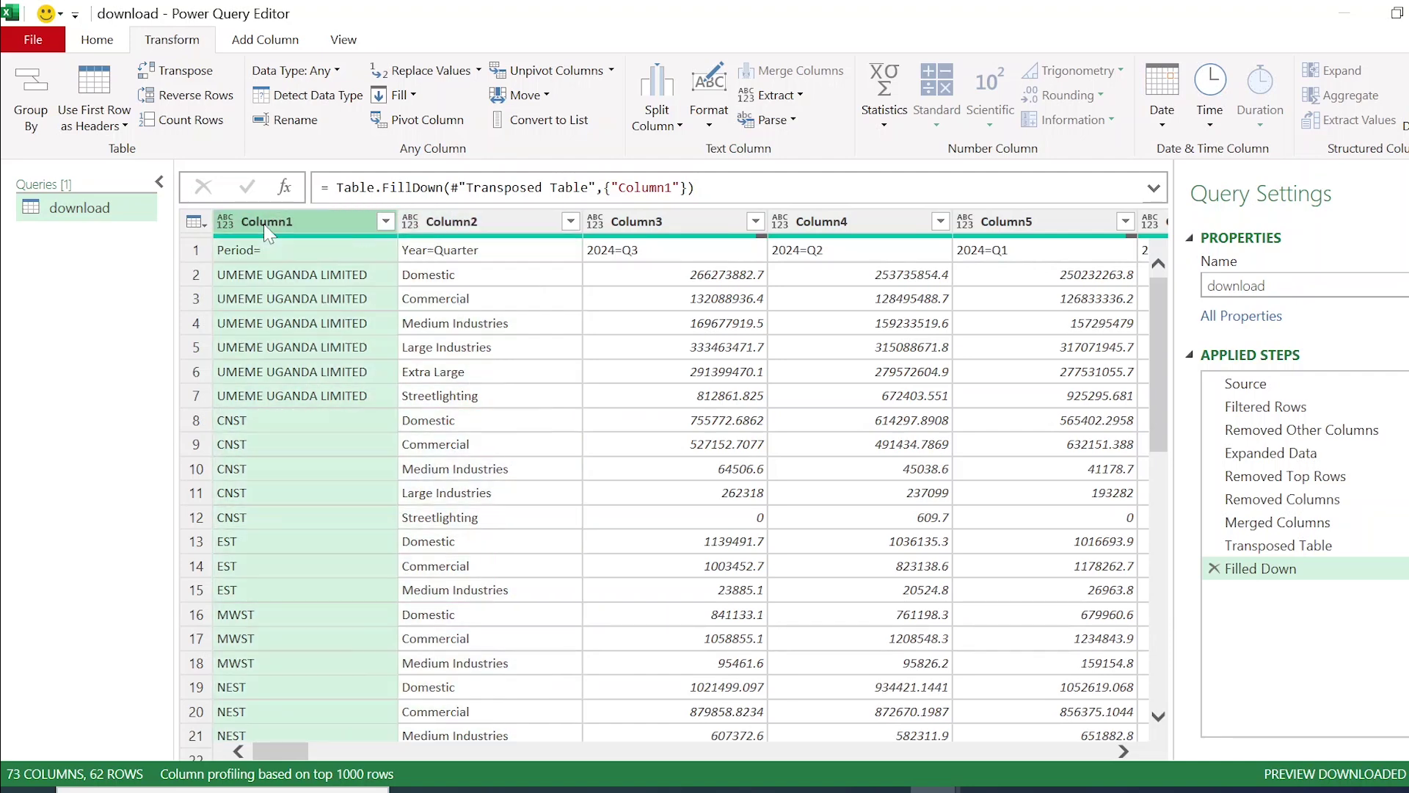
left_click(488, 224, "ctrl")
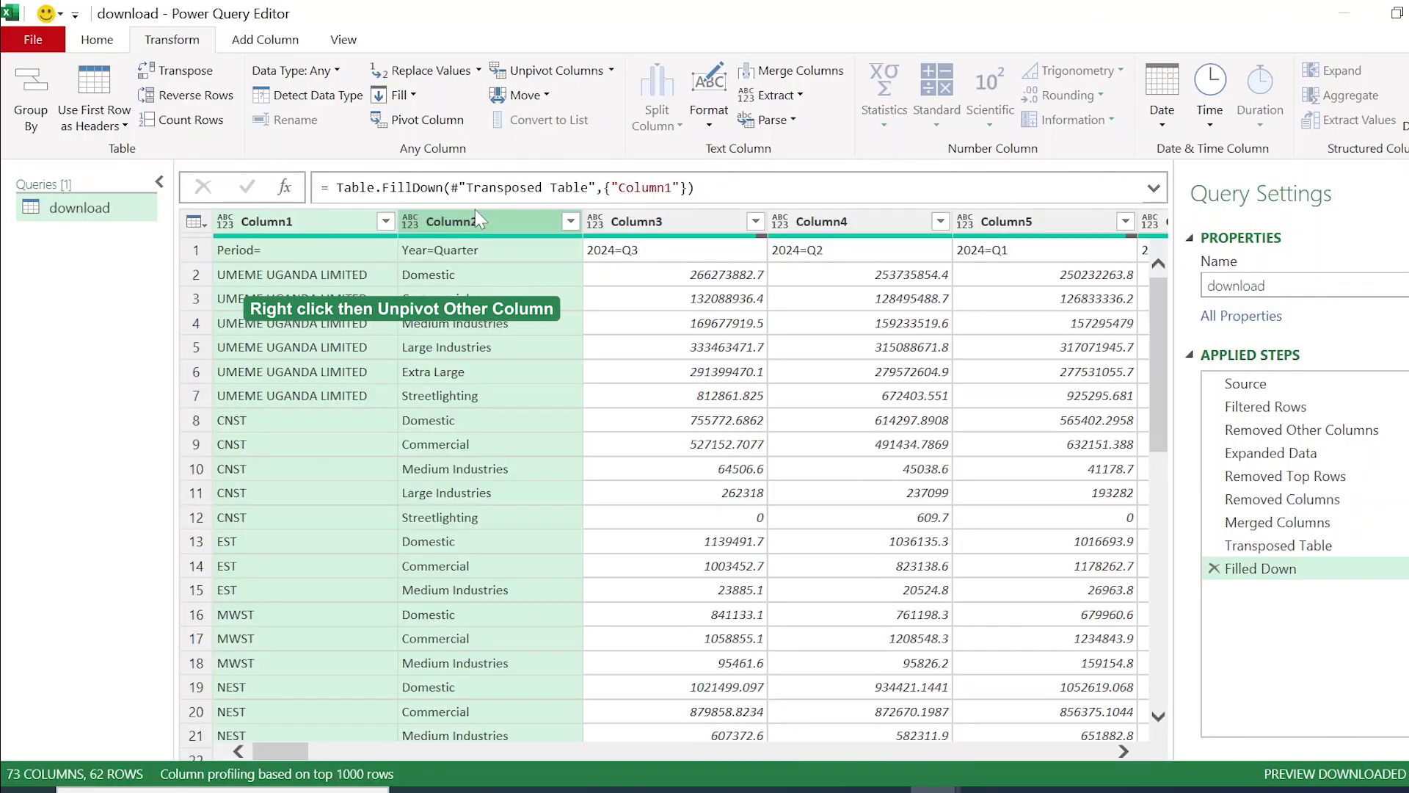
right_click(466, 222)
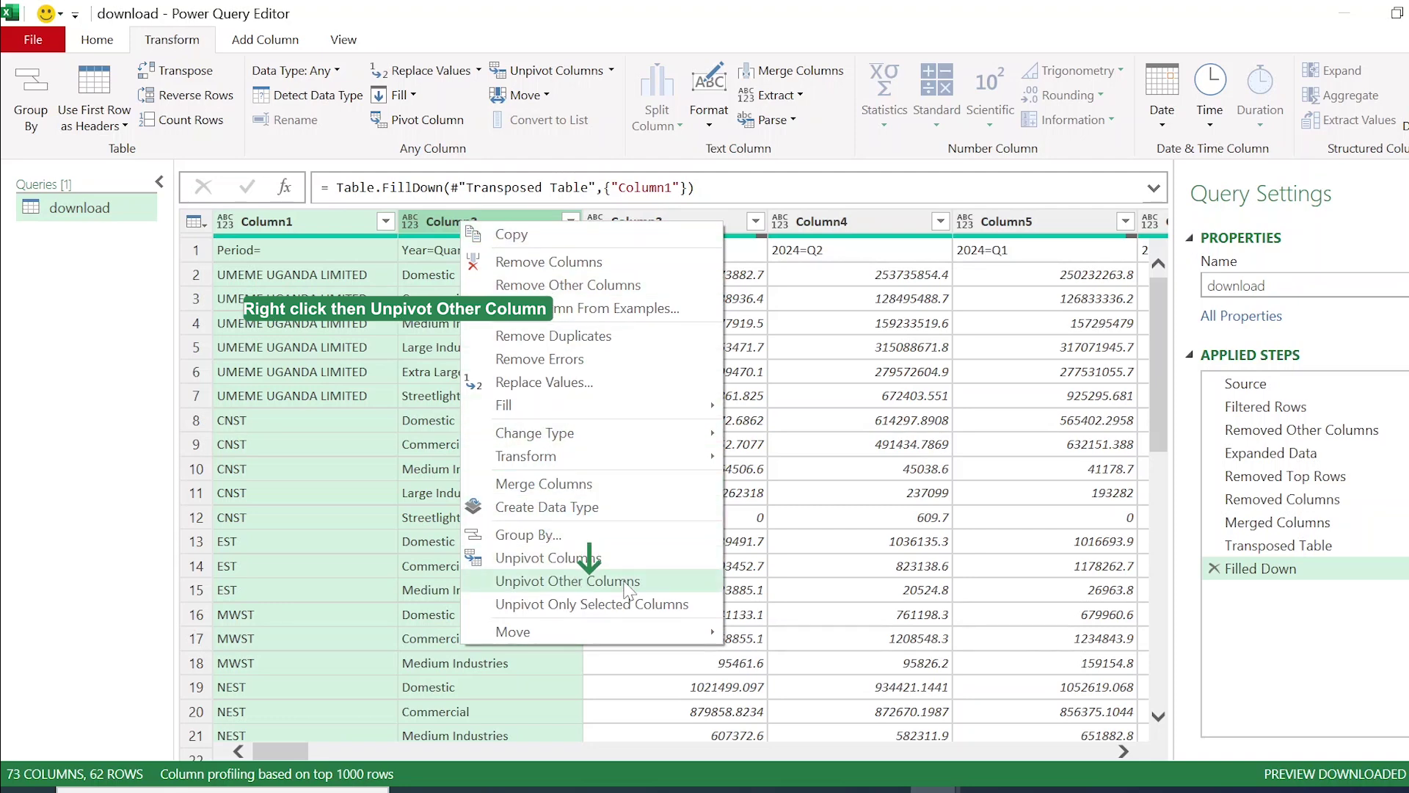
left_click(385, 466)
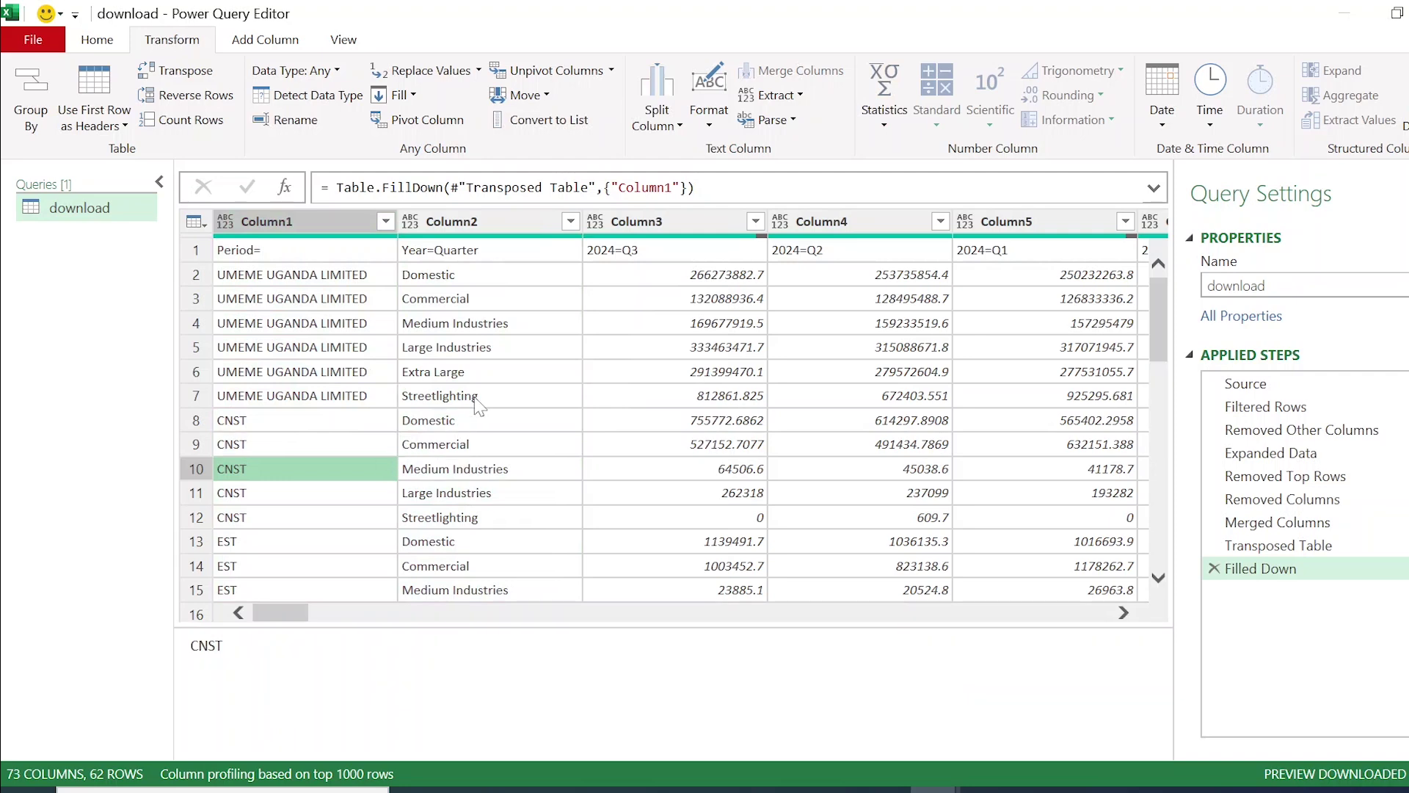
Promote the first row, holding Period=, Year=Quarter and the year-quarter labels, to column headers
left_click(475, 253)
left_click(616, 251)
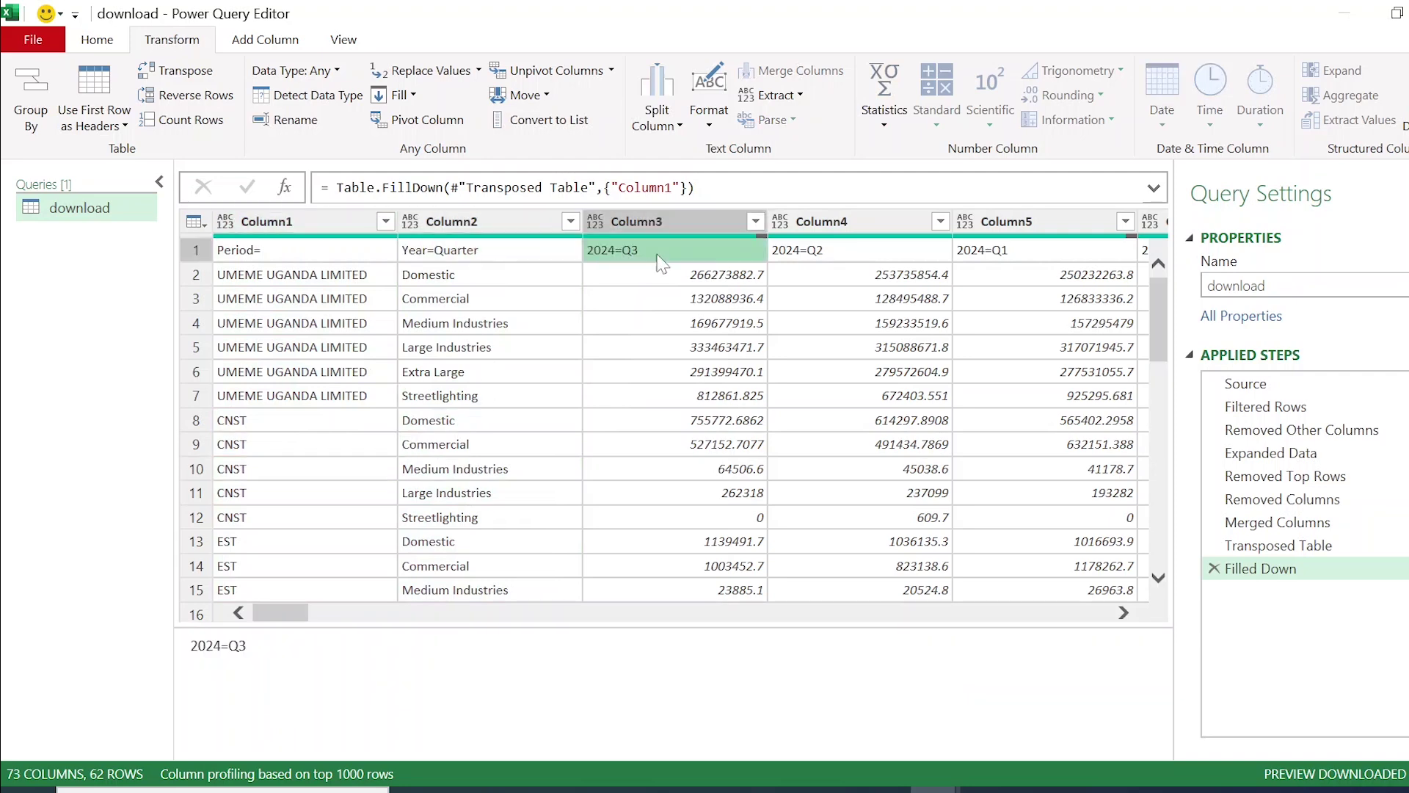
left_click(811, 250)
left_click(1028, 250)
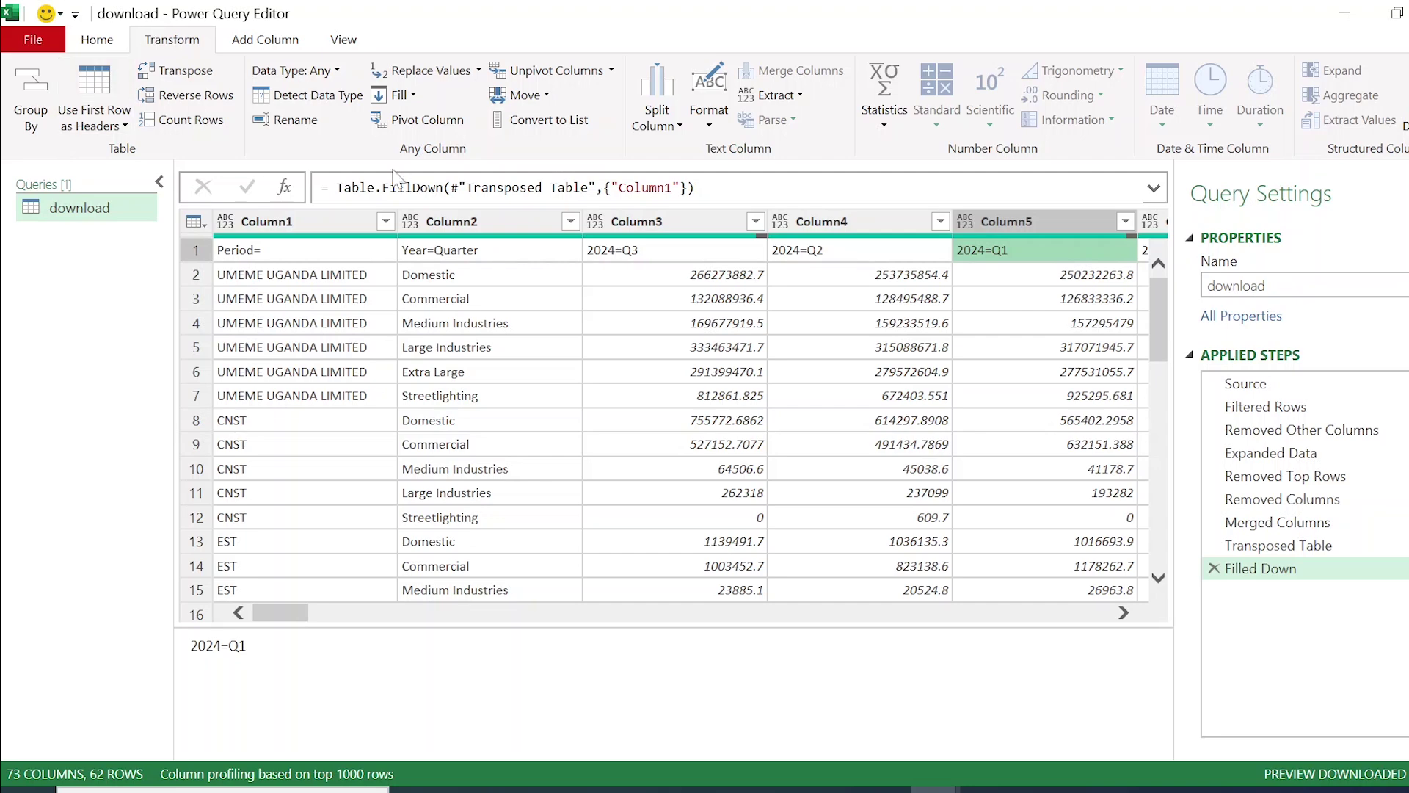
left_click(97, 40)
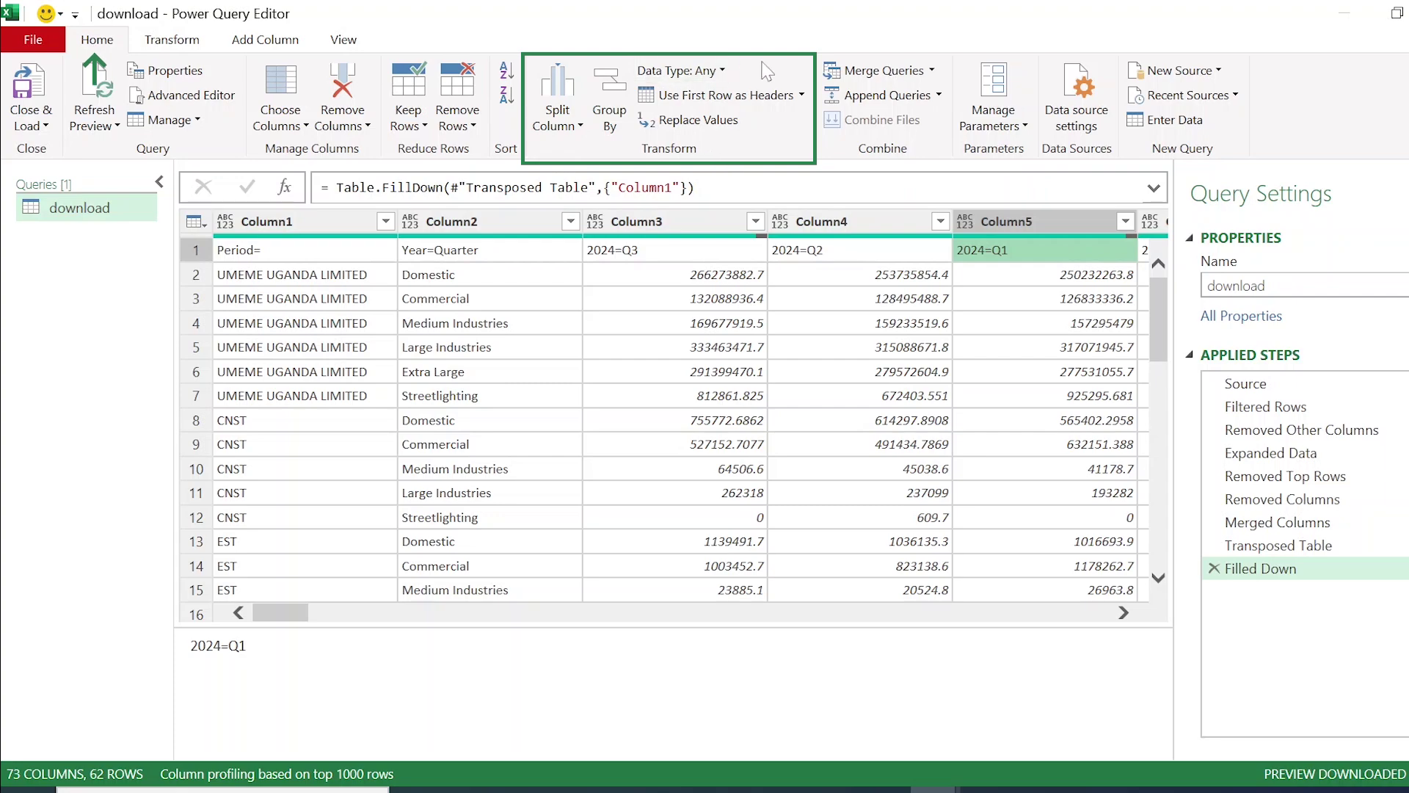
left_click(802, 95)
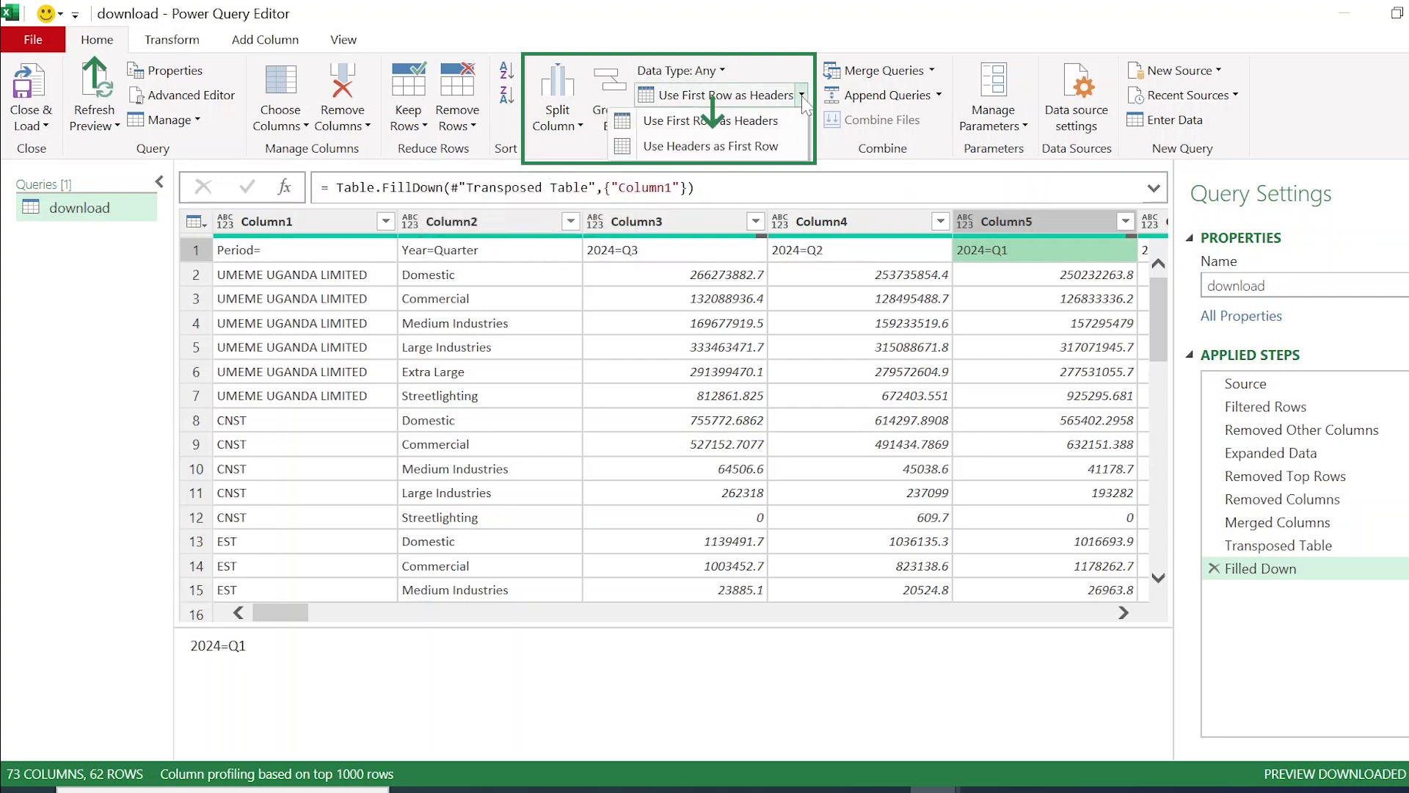
left_click(737, 126)
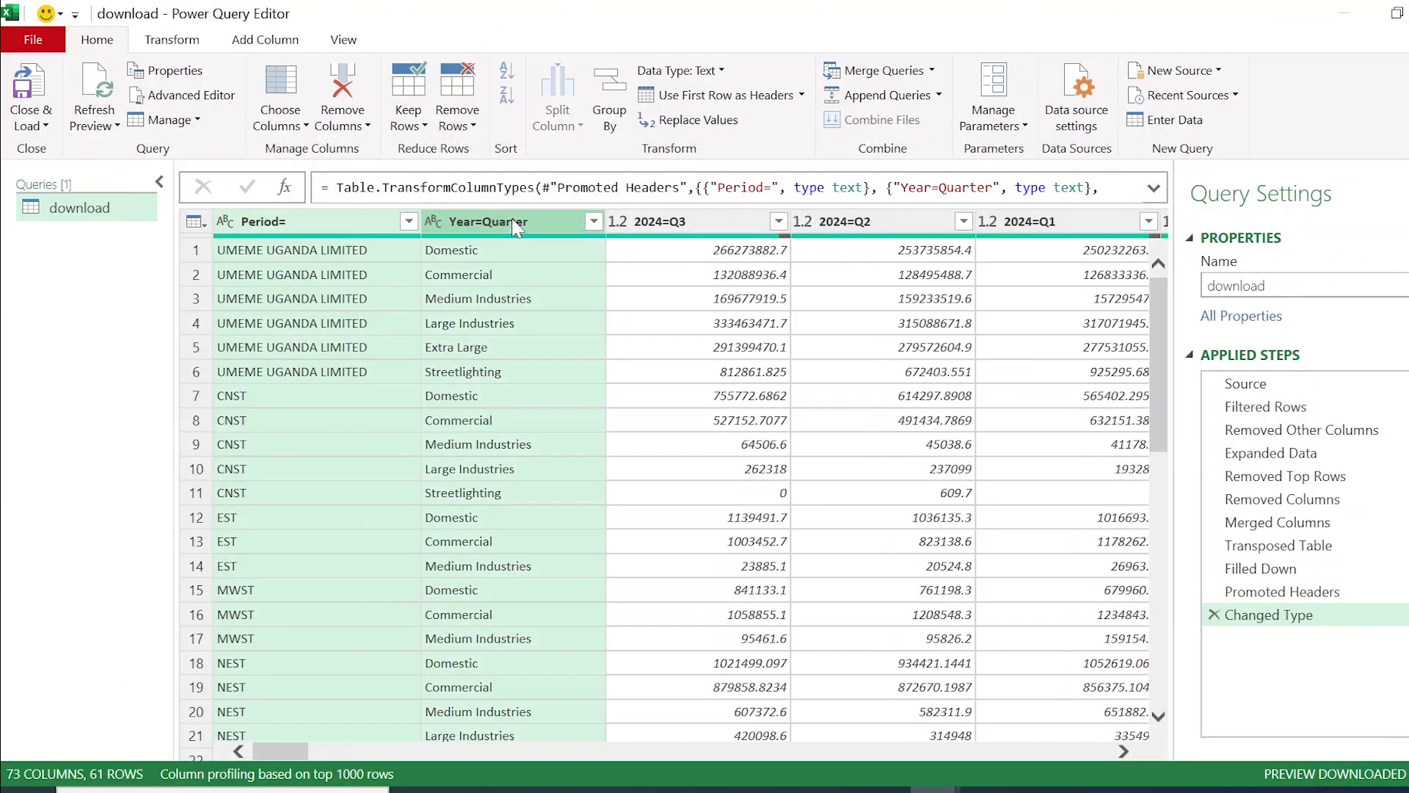
Unpivot all columns other than Period= and Year=Quarter into attribute and value columns
left_click(514, 222, "shift")
right_click(514, 224)
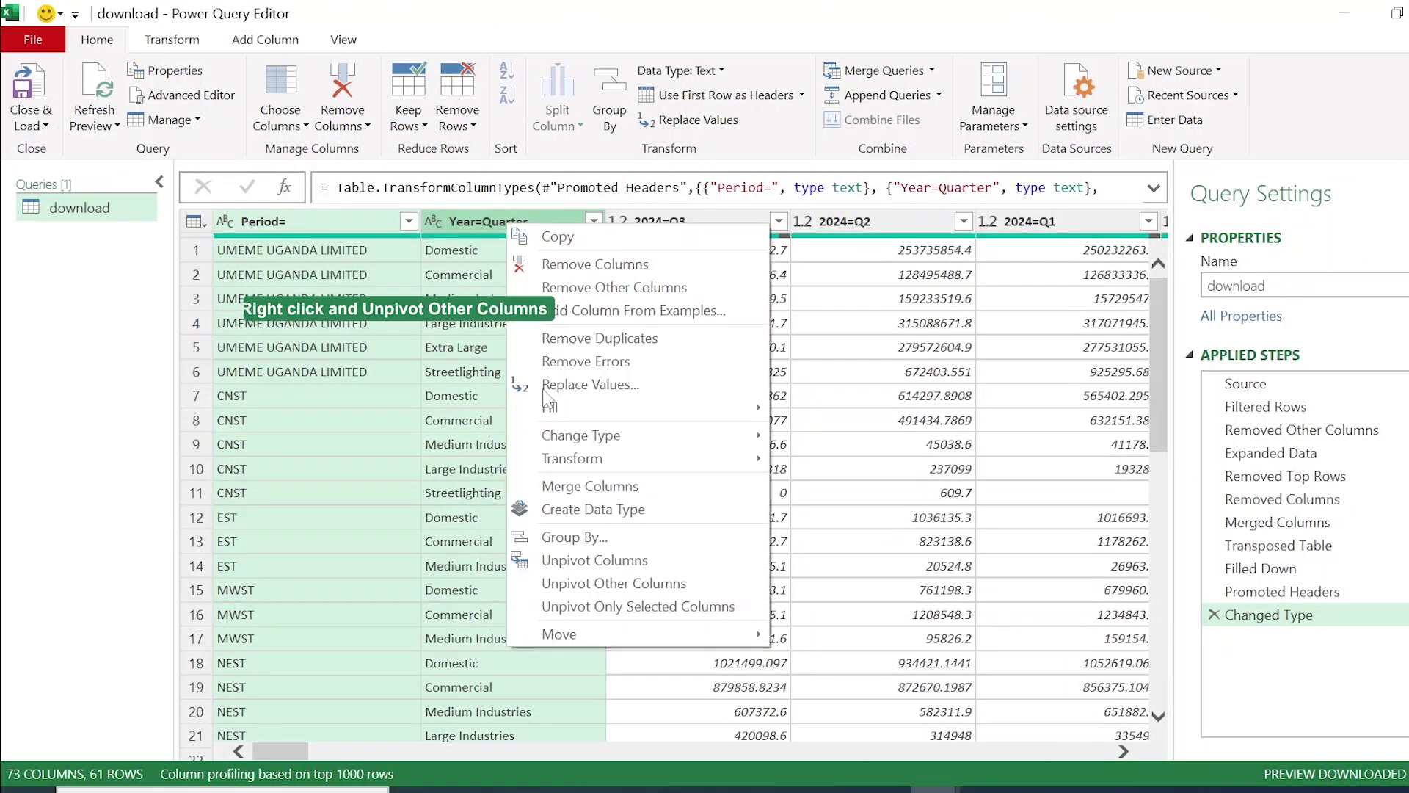
left_click(653, 585)
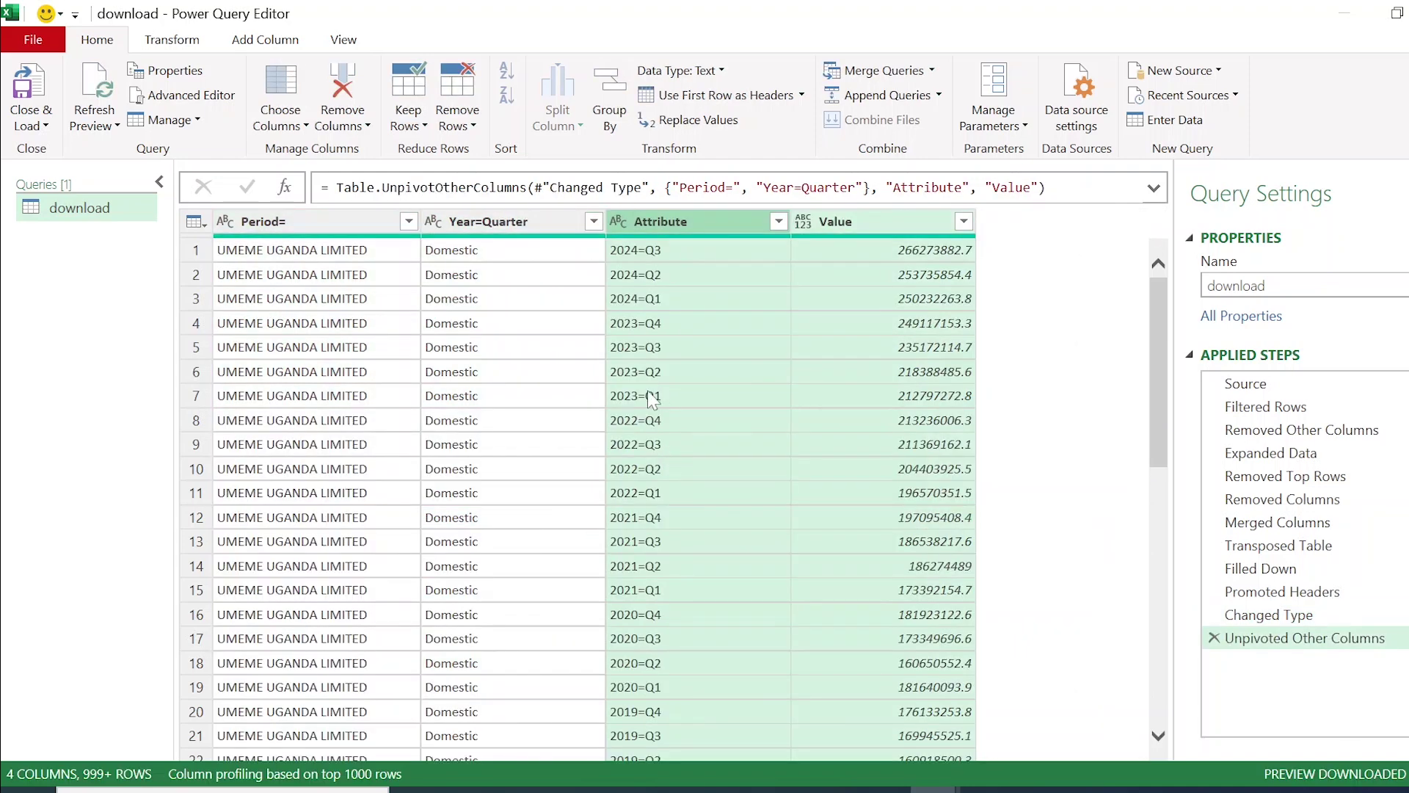
Split the Attribute column by the Equals Sign delimiter at each occurrence to separate years from quarters
left_click(666, 247)
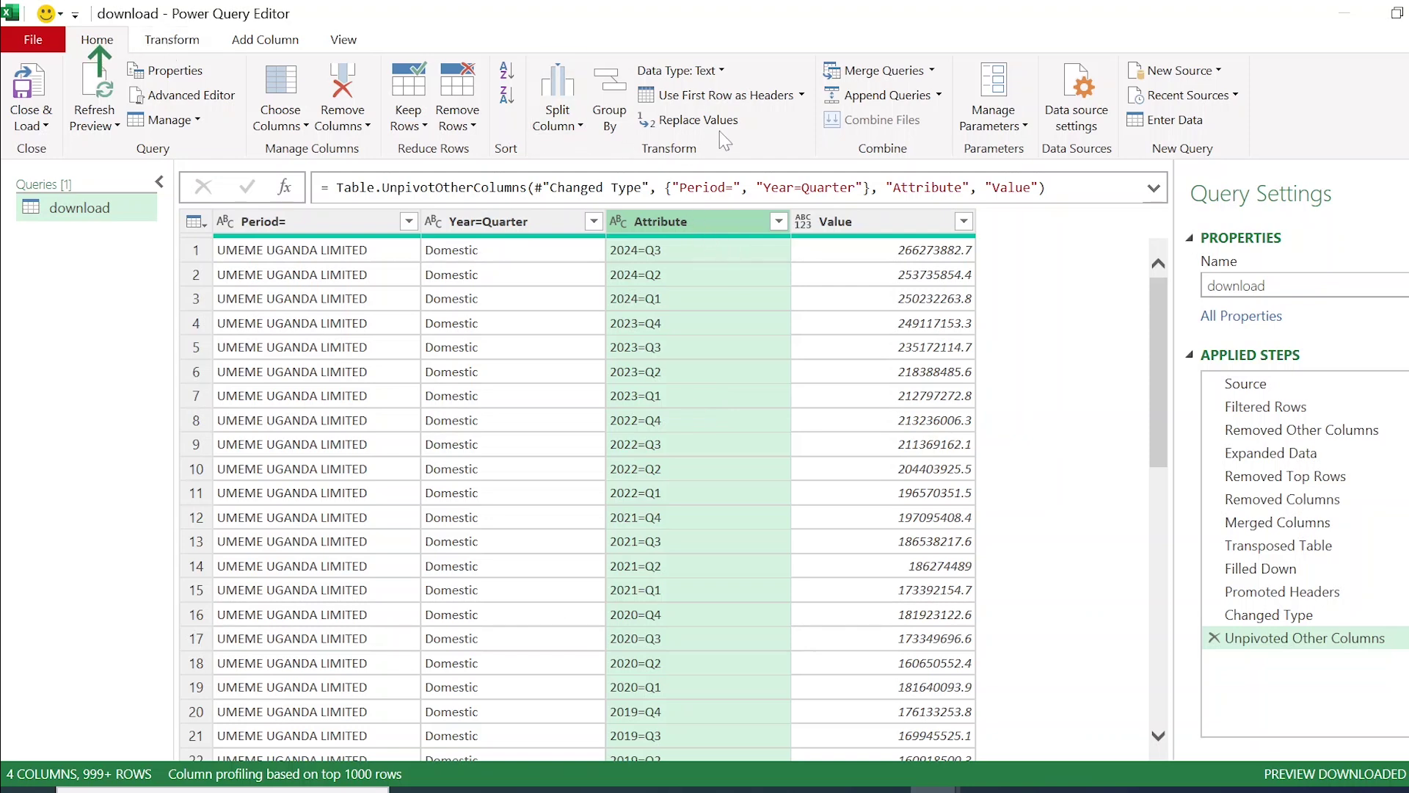
left_click(565, 129)
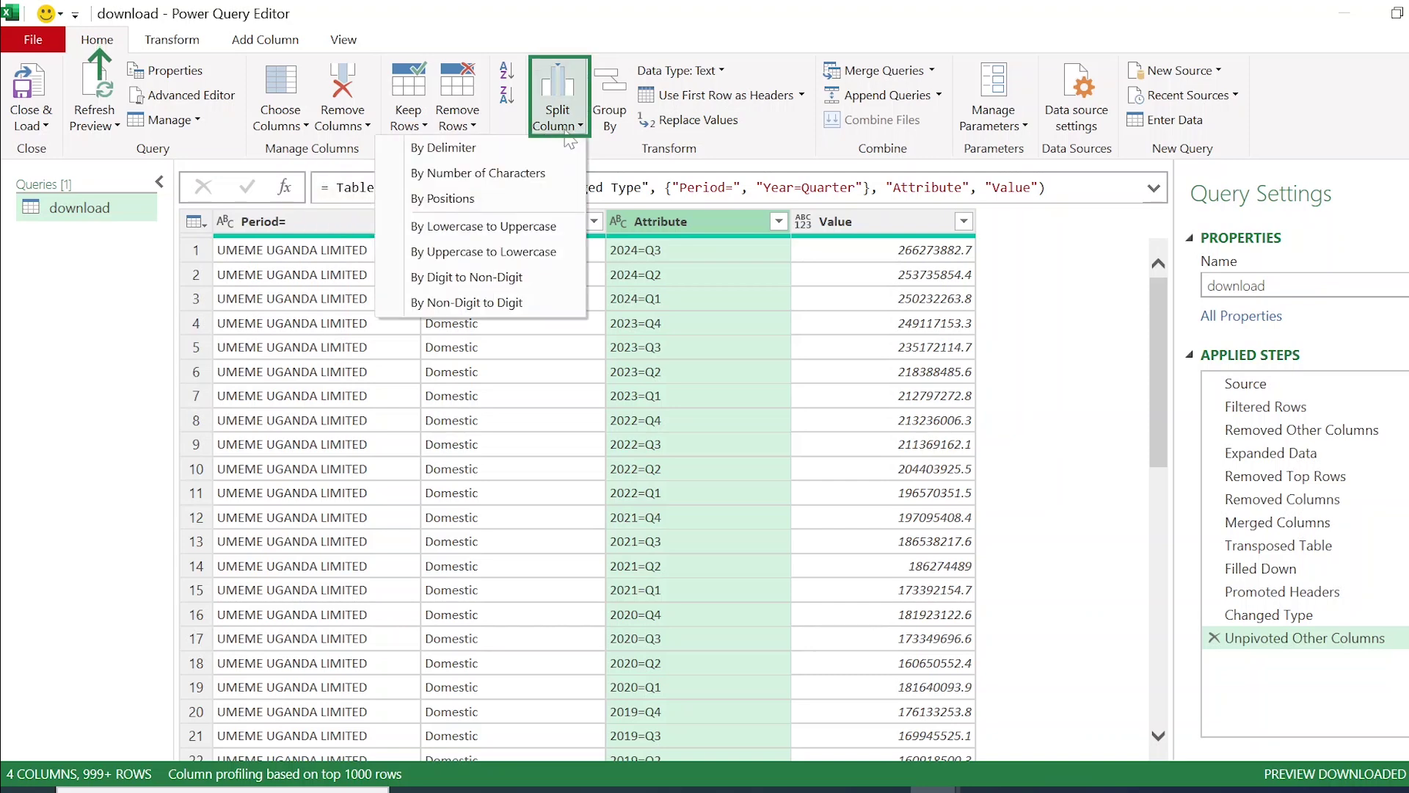
left_click(505, 156)
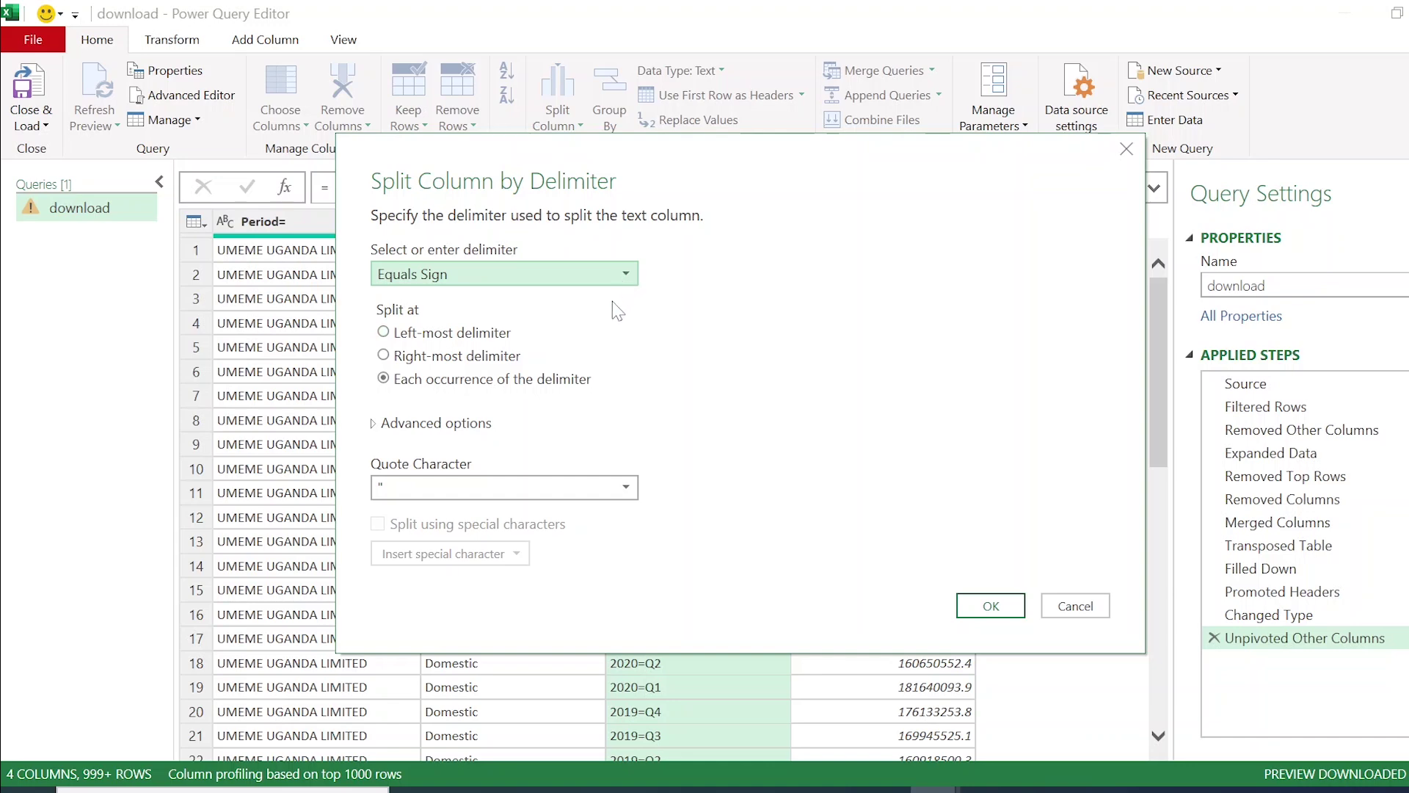
left_click(489, 273)
left_click(445, 350)
left_click(450, 387)
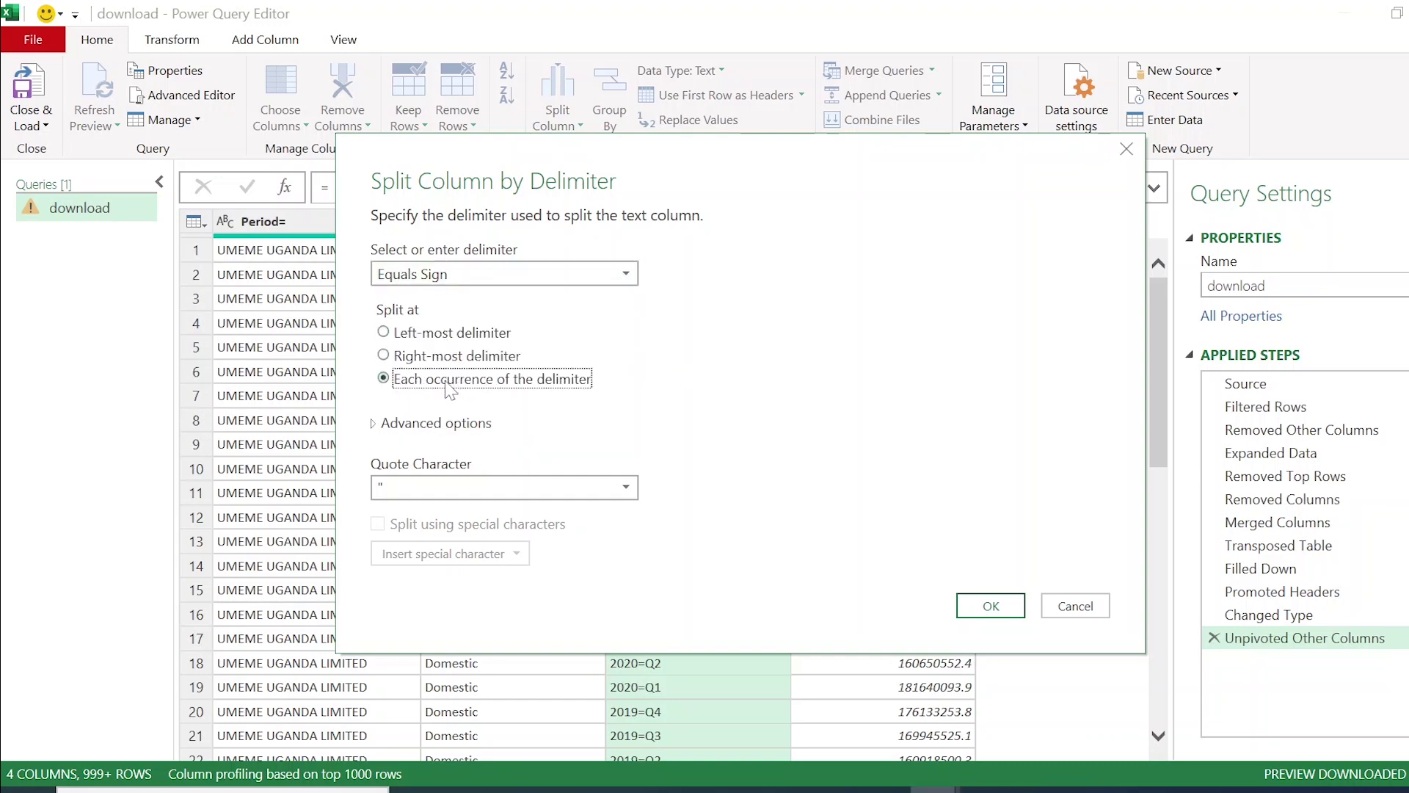
left_click(991, 605)
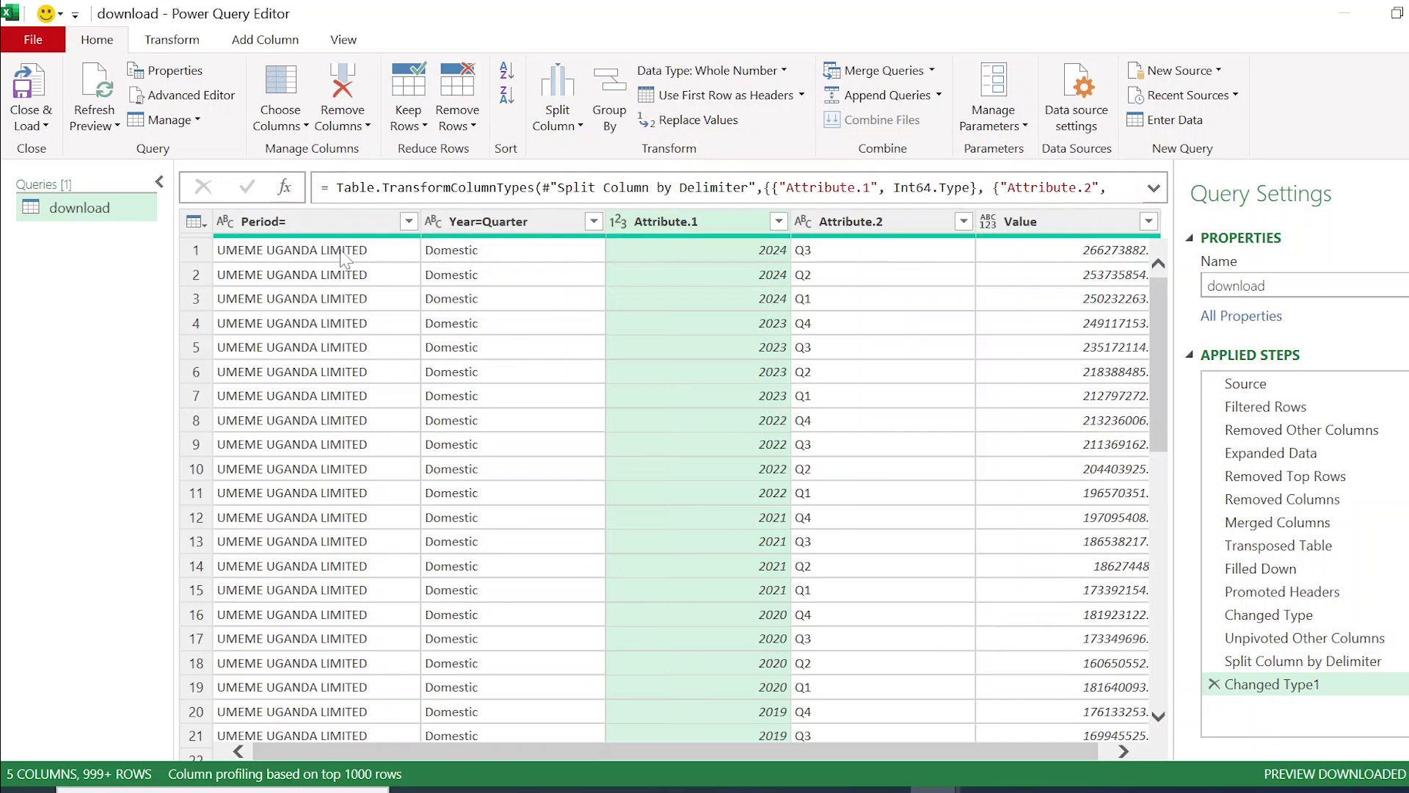
Rename the Period= column as Company
left_click(305, 224)
double_click(306, 225)
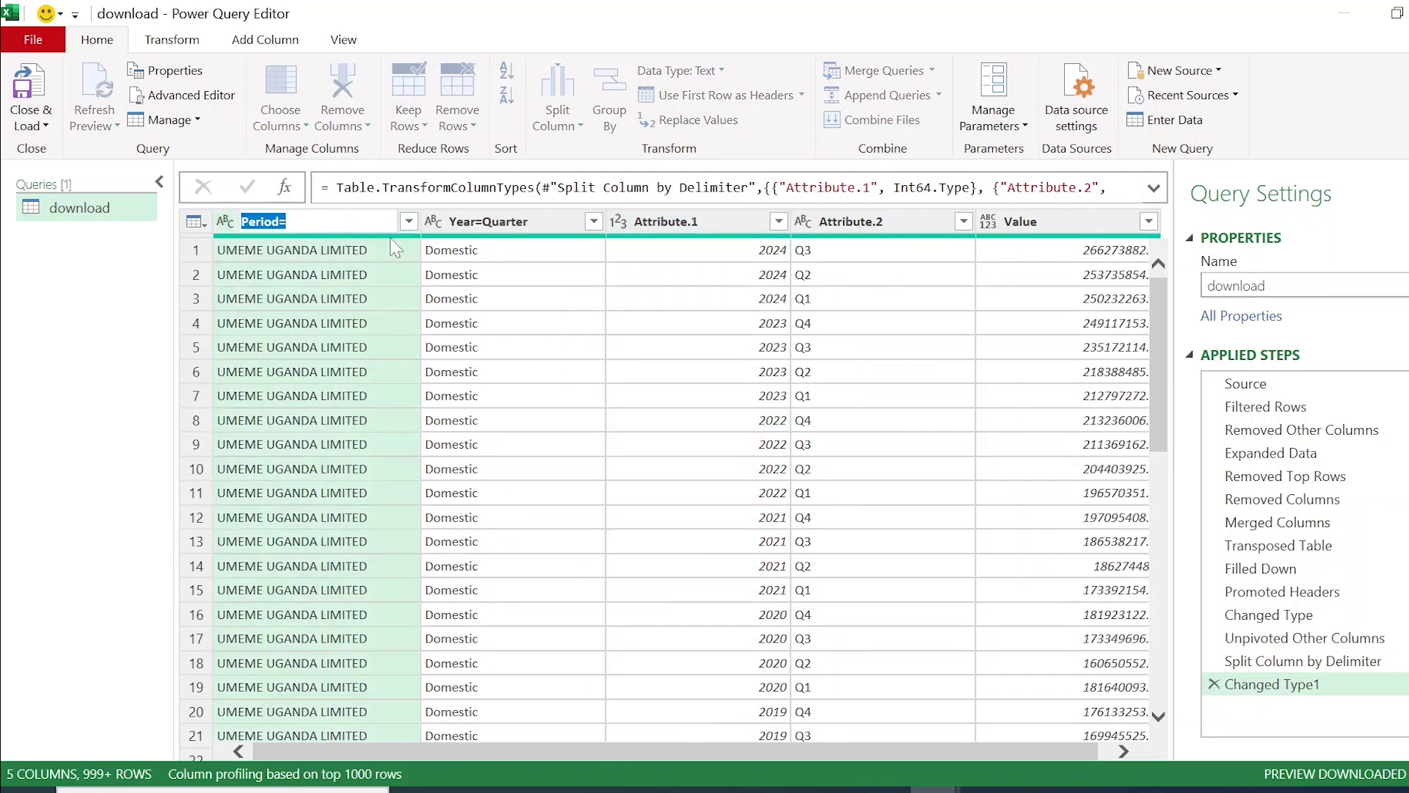
type("Company")
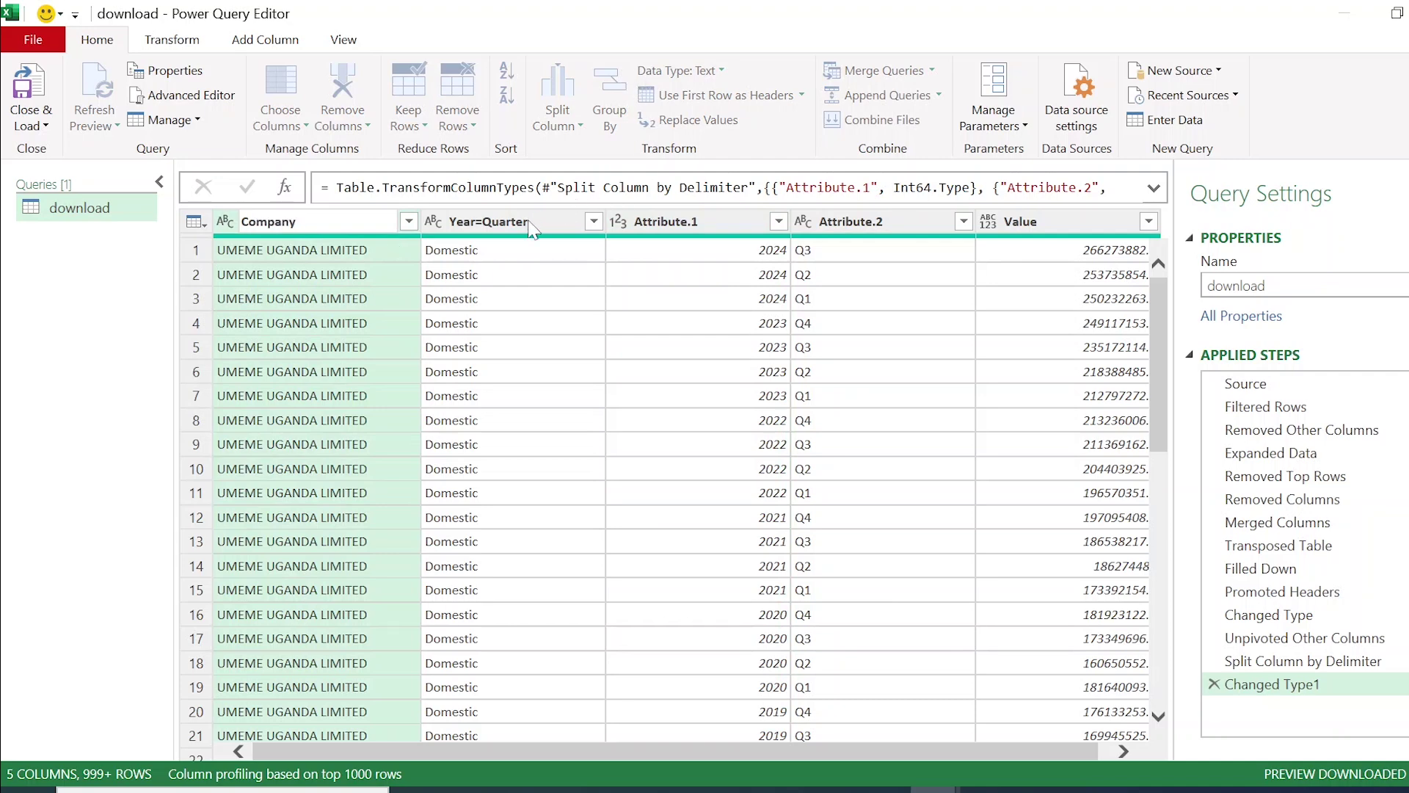
key("Return")
Rename the Year=Quarter column as Customer_Class
double_click(527, 223)
type("Customer")
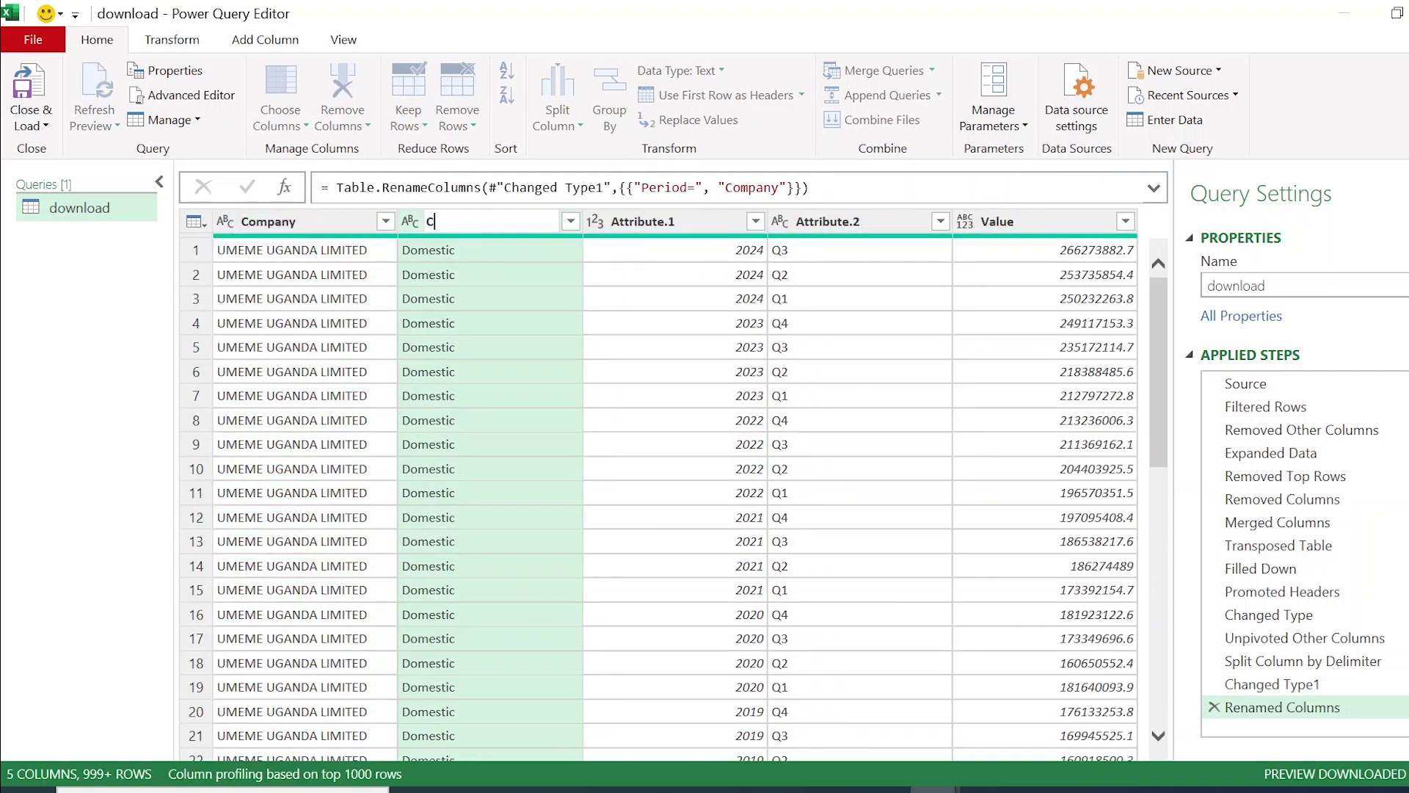
key("Return")
double_click(508, 229)
key("End")
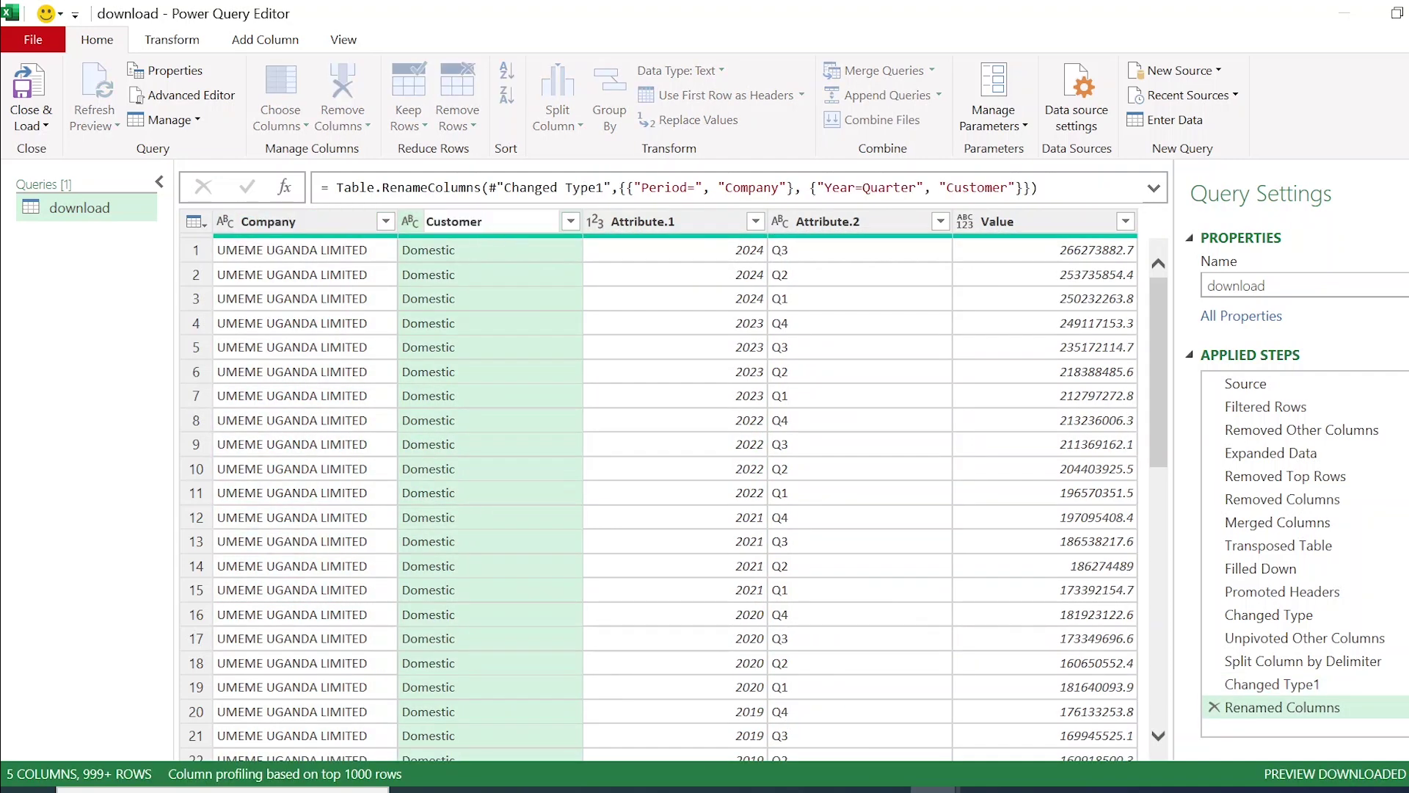
type("_Class")
key("Tab")
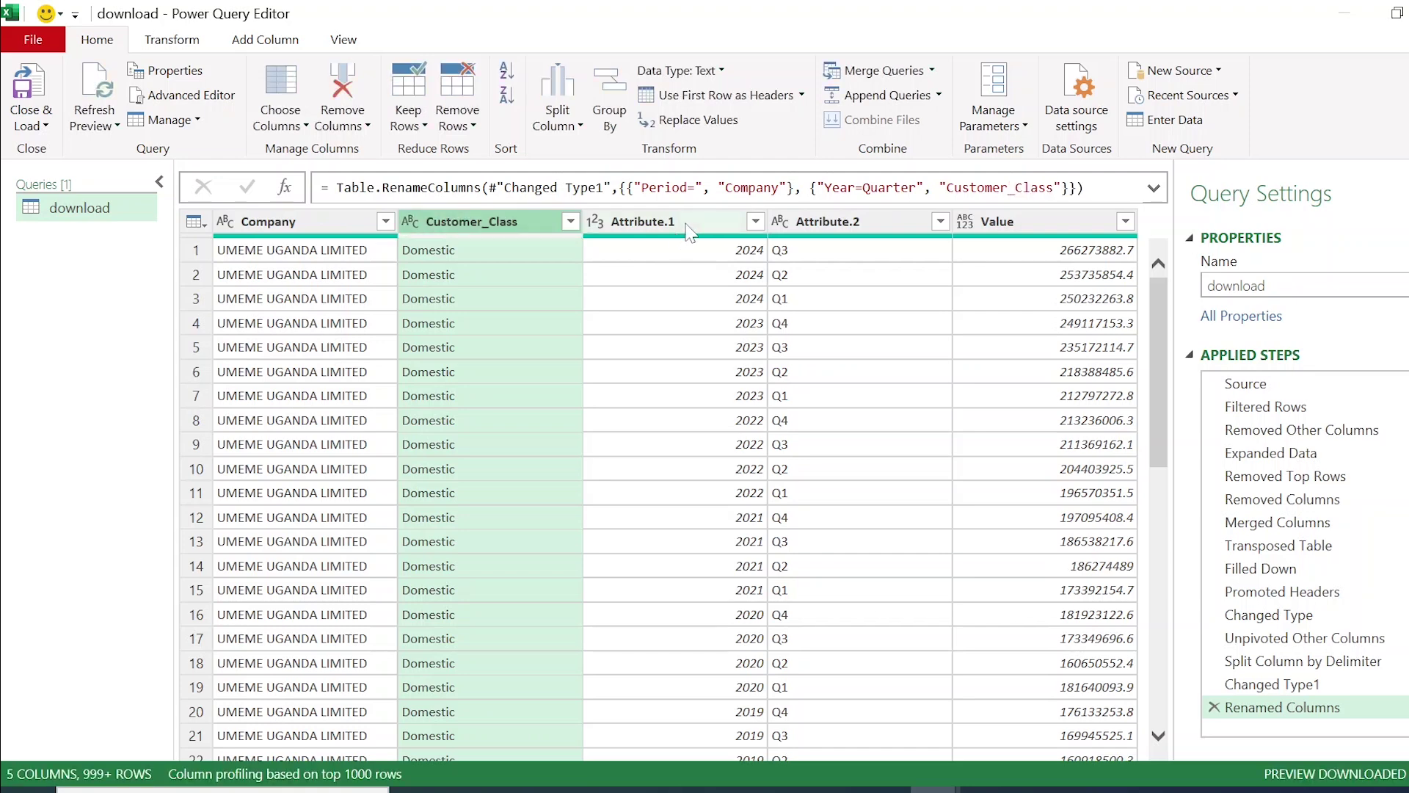
Rename the Attribute.1 column as Year and the Attribute.2 column as Quarter
type("Year")
key("Return")
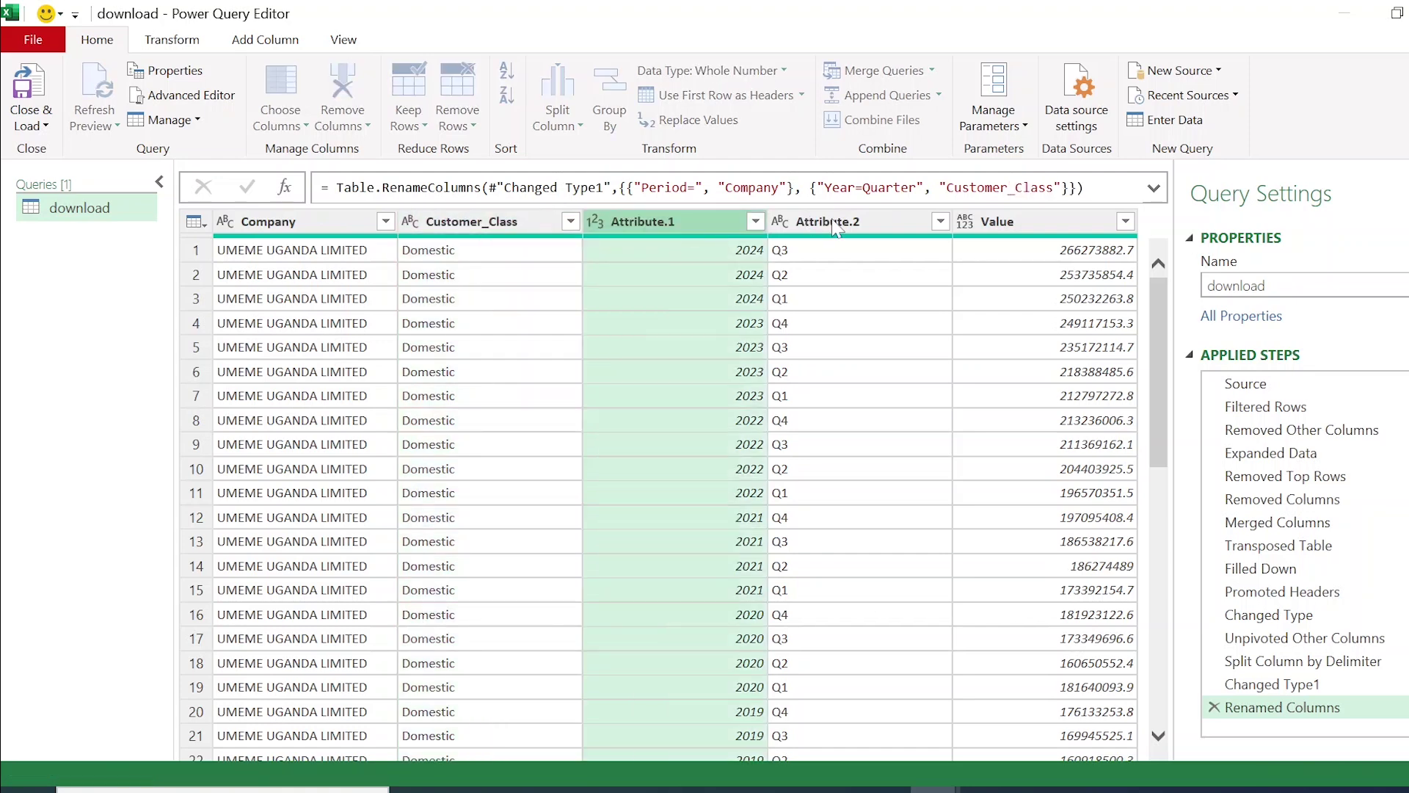
left_click(848, 226)
double_click(848, 226)
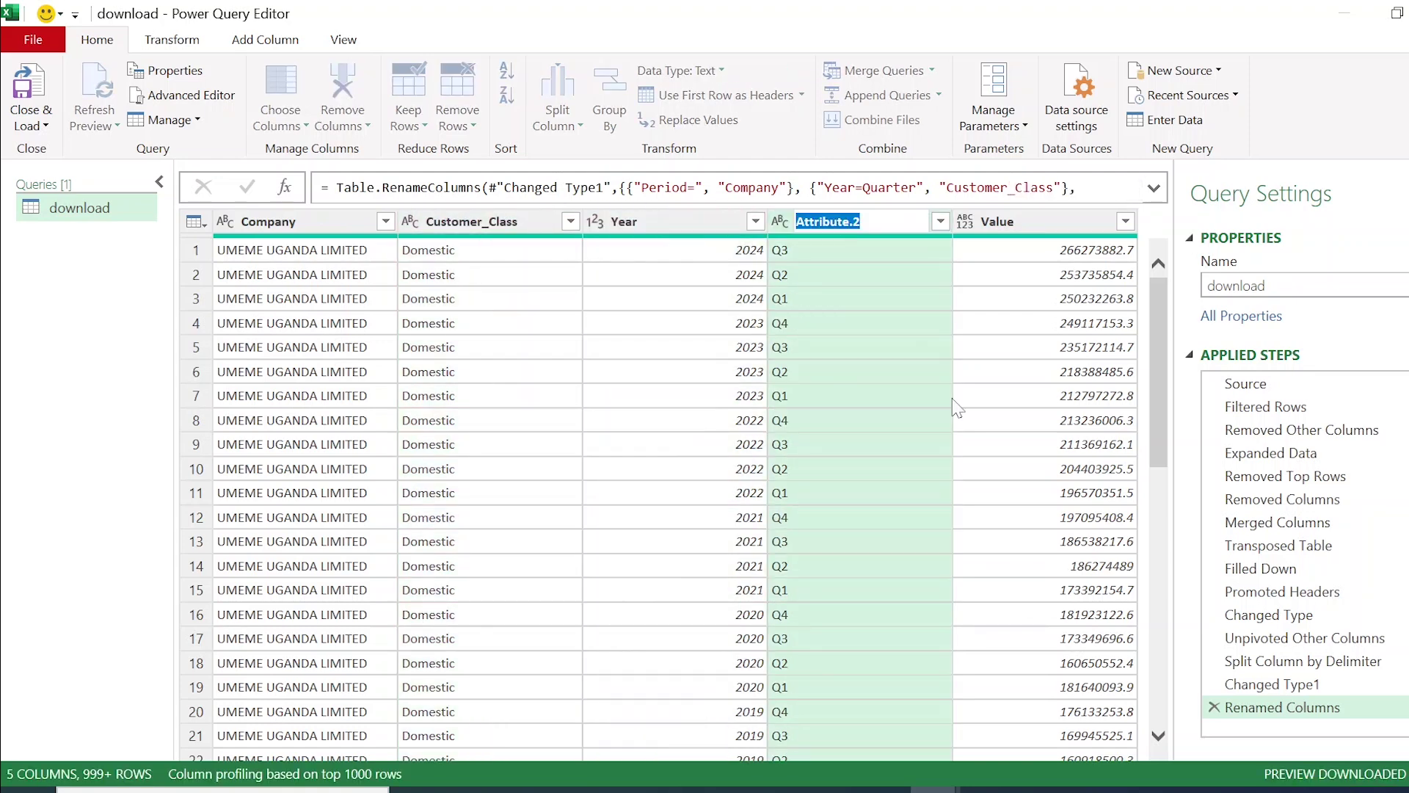
type("Quarter")
key("Return")
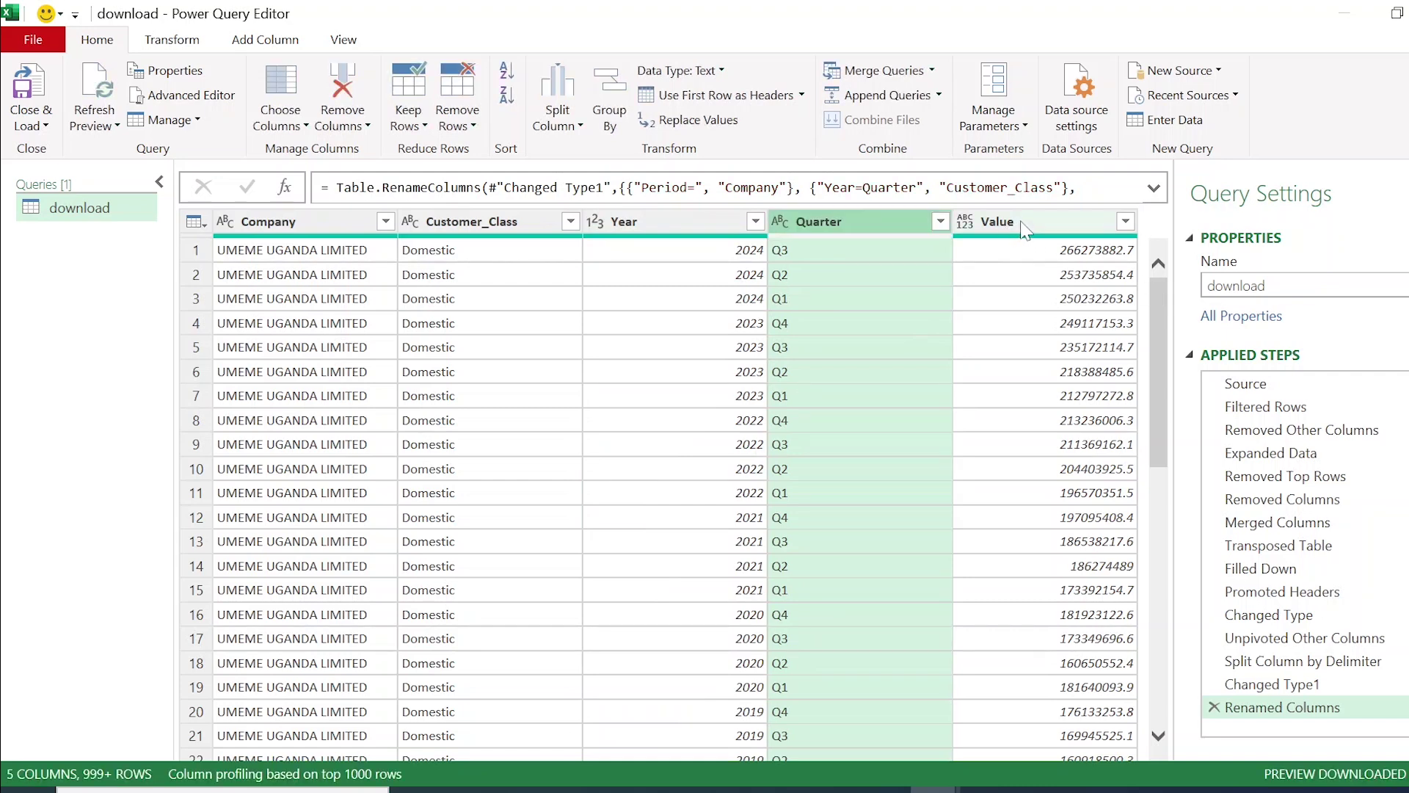
Rename the Value column as kWh
double_click(1024, 226)
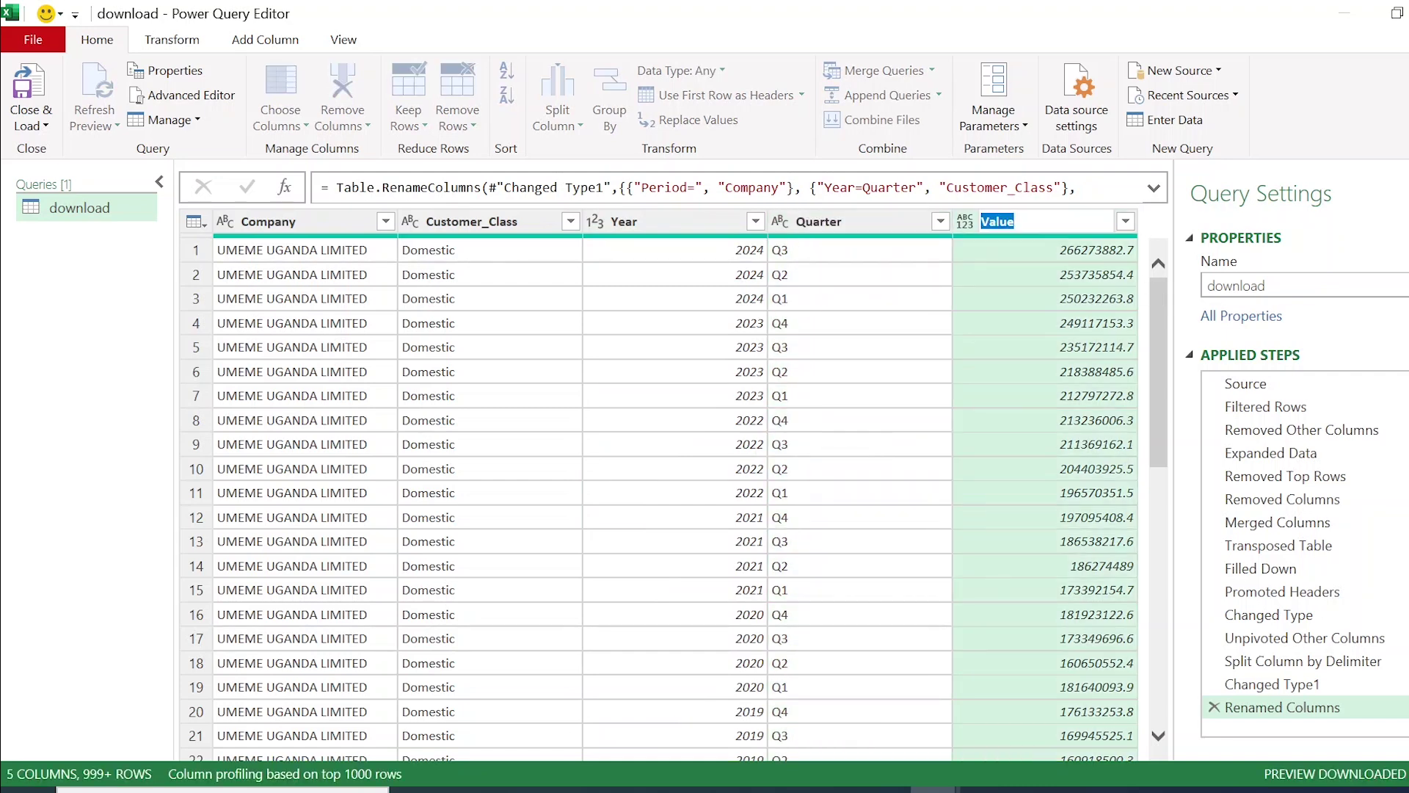
type("kWh")
key("Return")
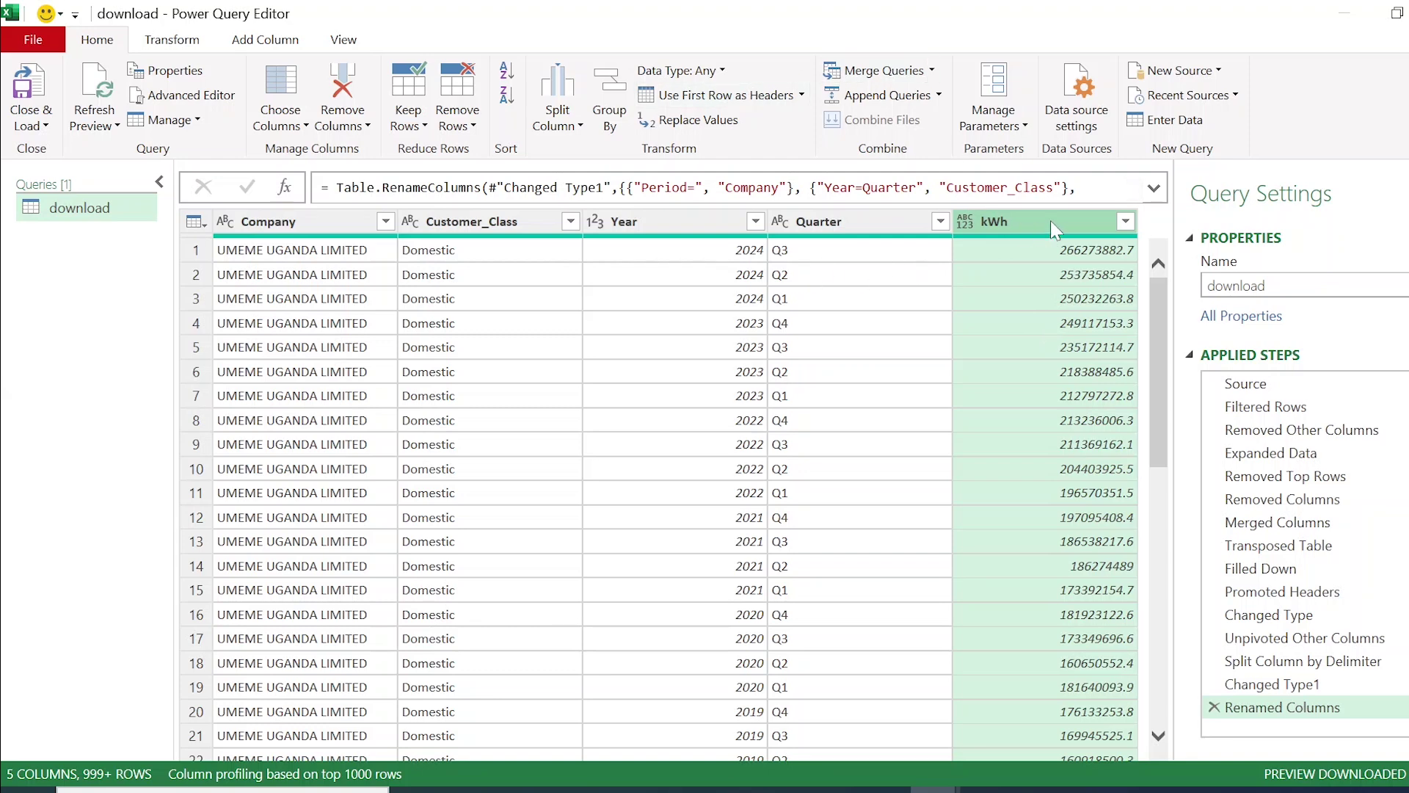
Check the data type of each column in the query and set the kWh column to Decimal Number
left_click(645, 224)
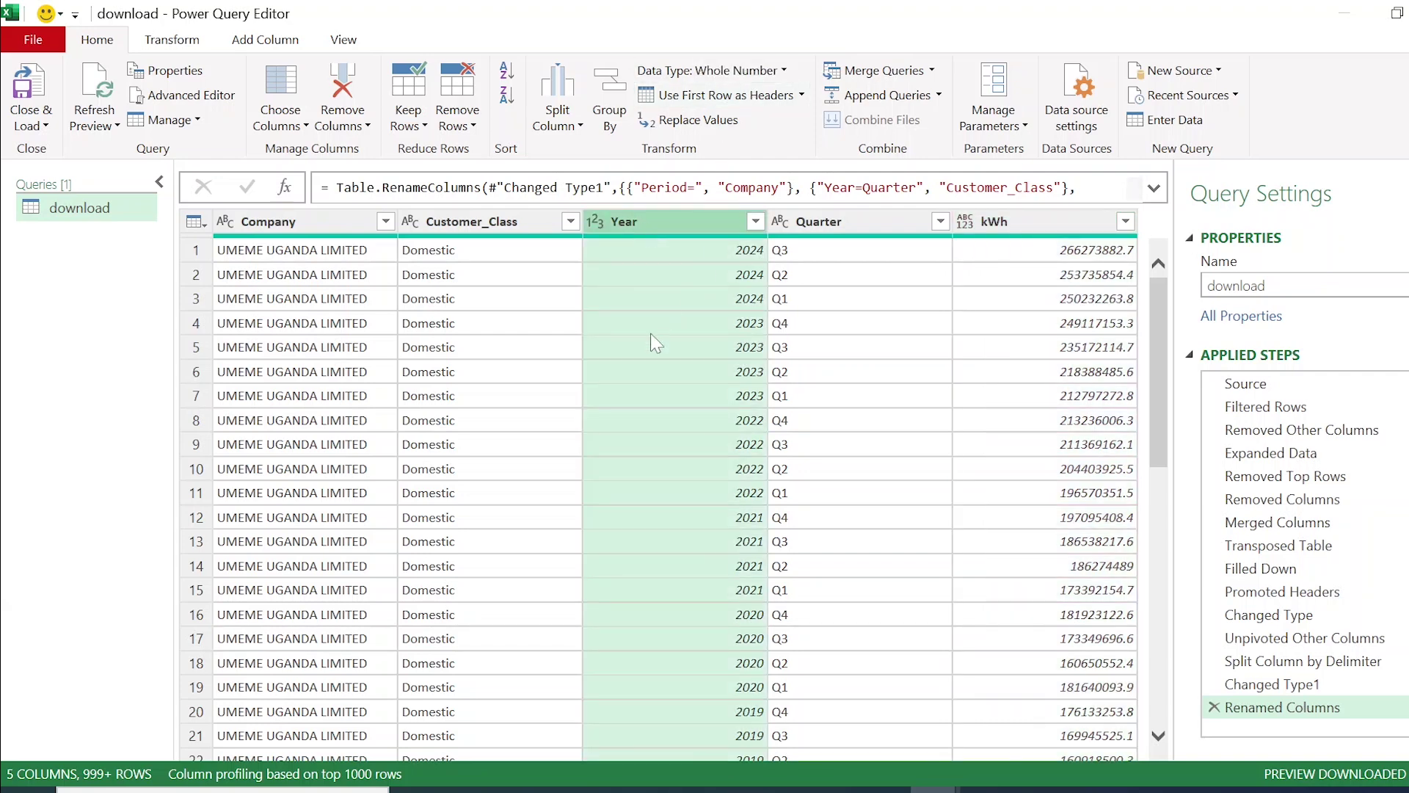
left_click(312, 223)
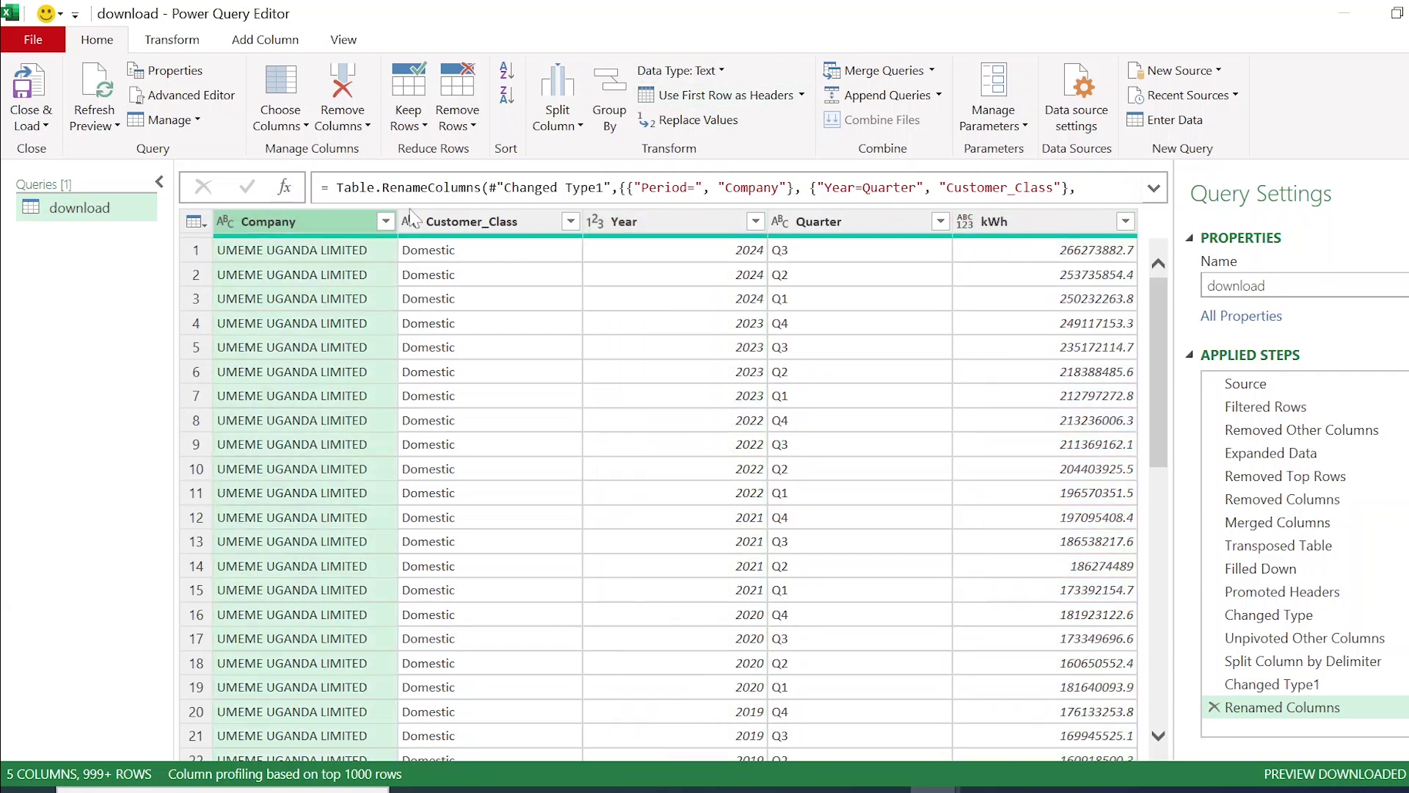
left_click(480, 224)
left_click(684, 224)
left_click(803, 224)
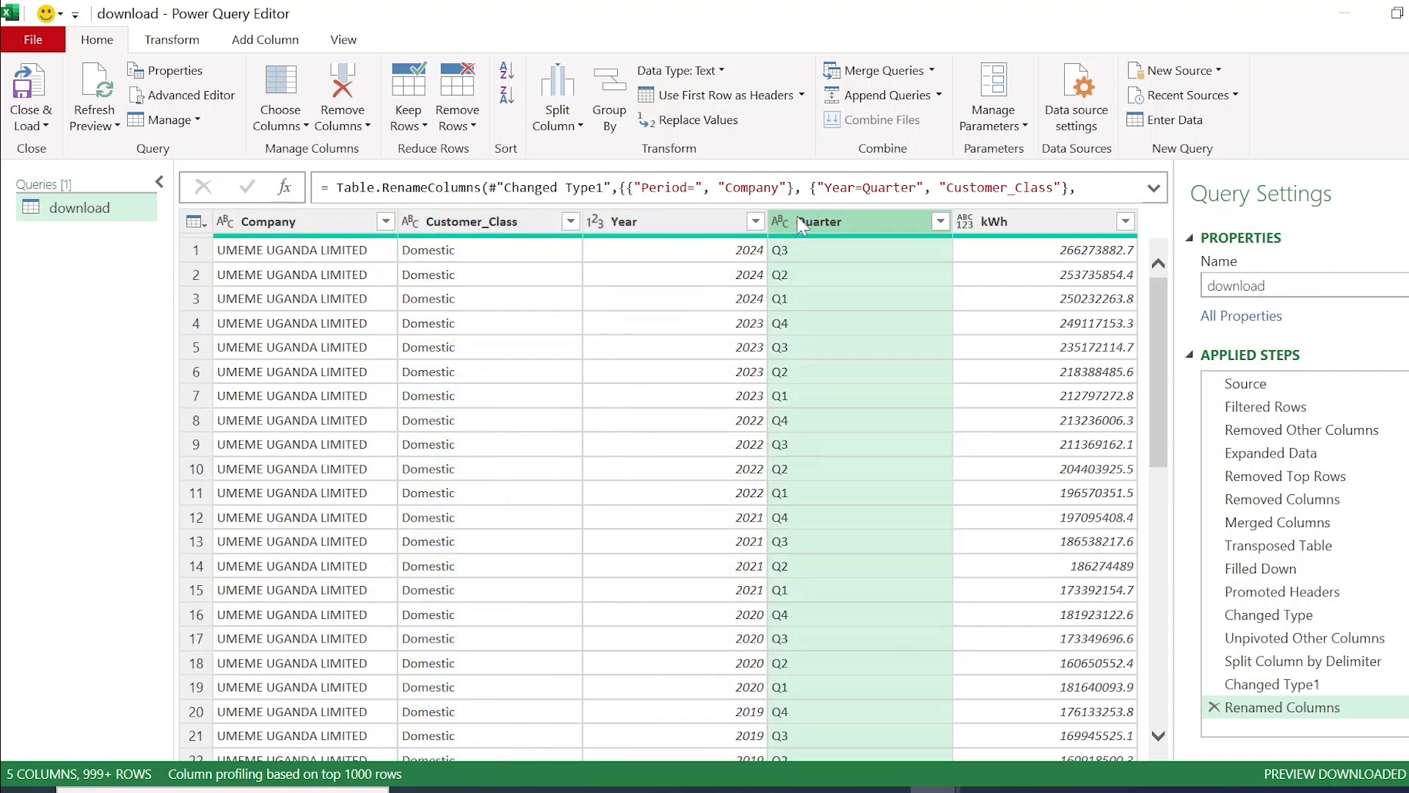
left_click(1016, 220)
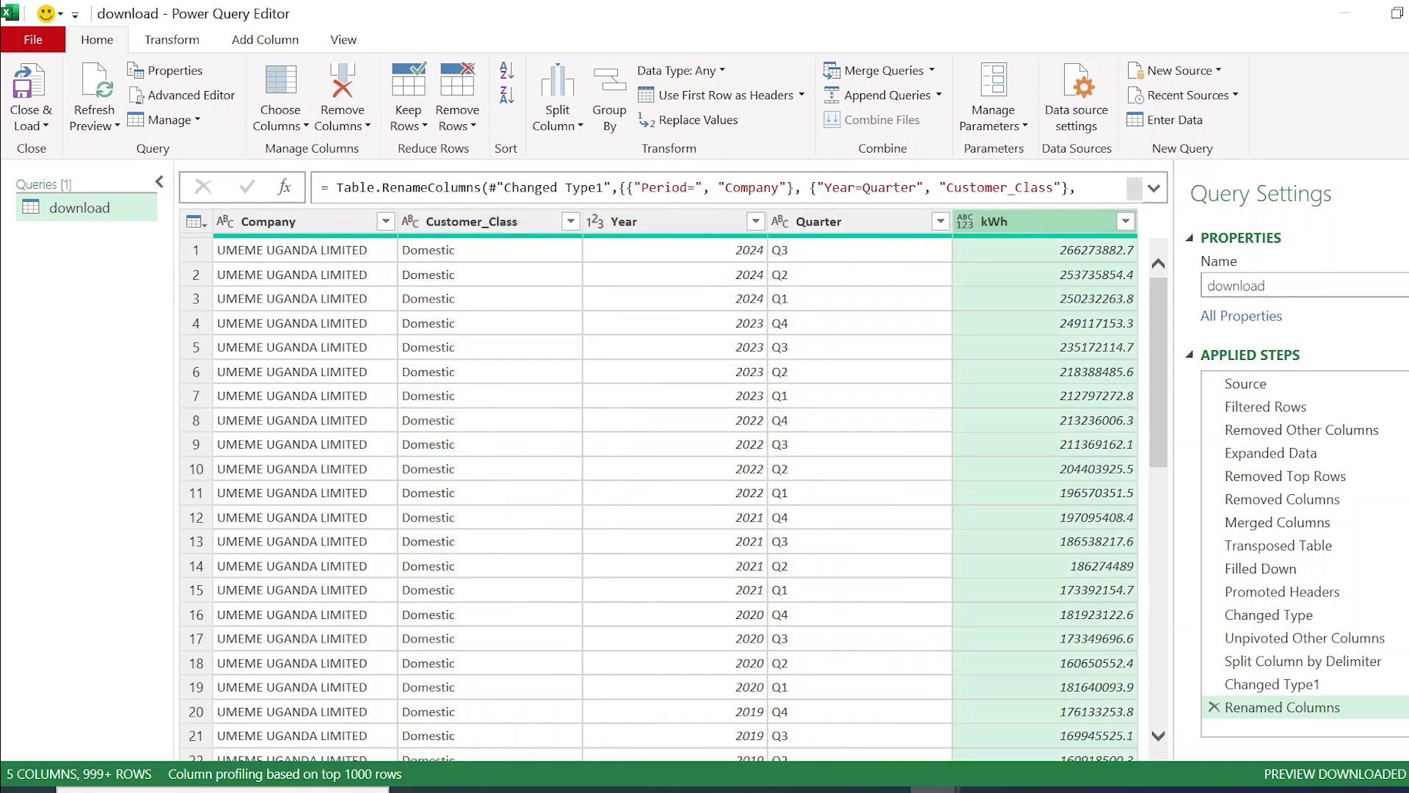
left_click(722, 70)
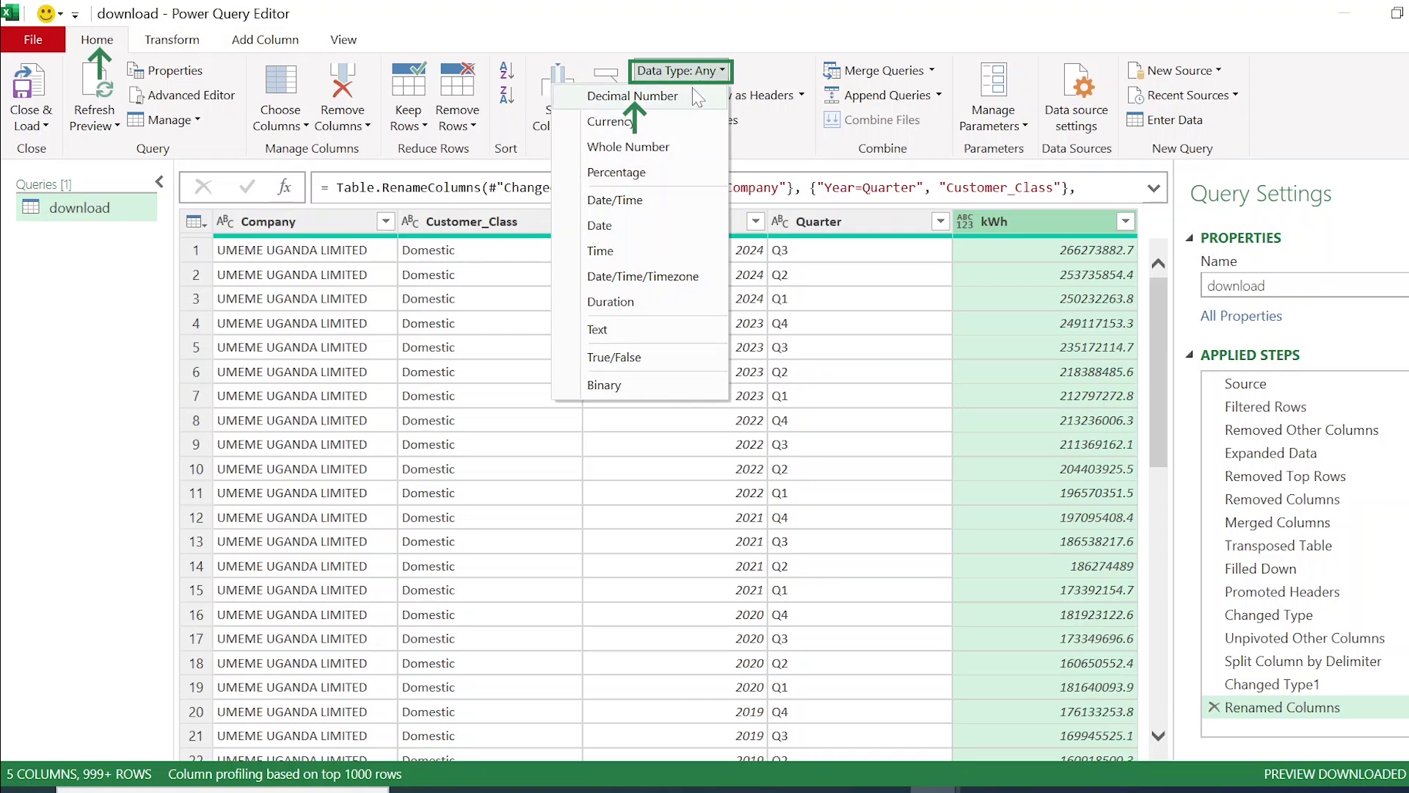
left_click(656, 103)
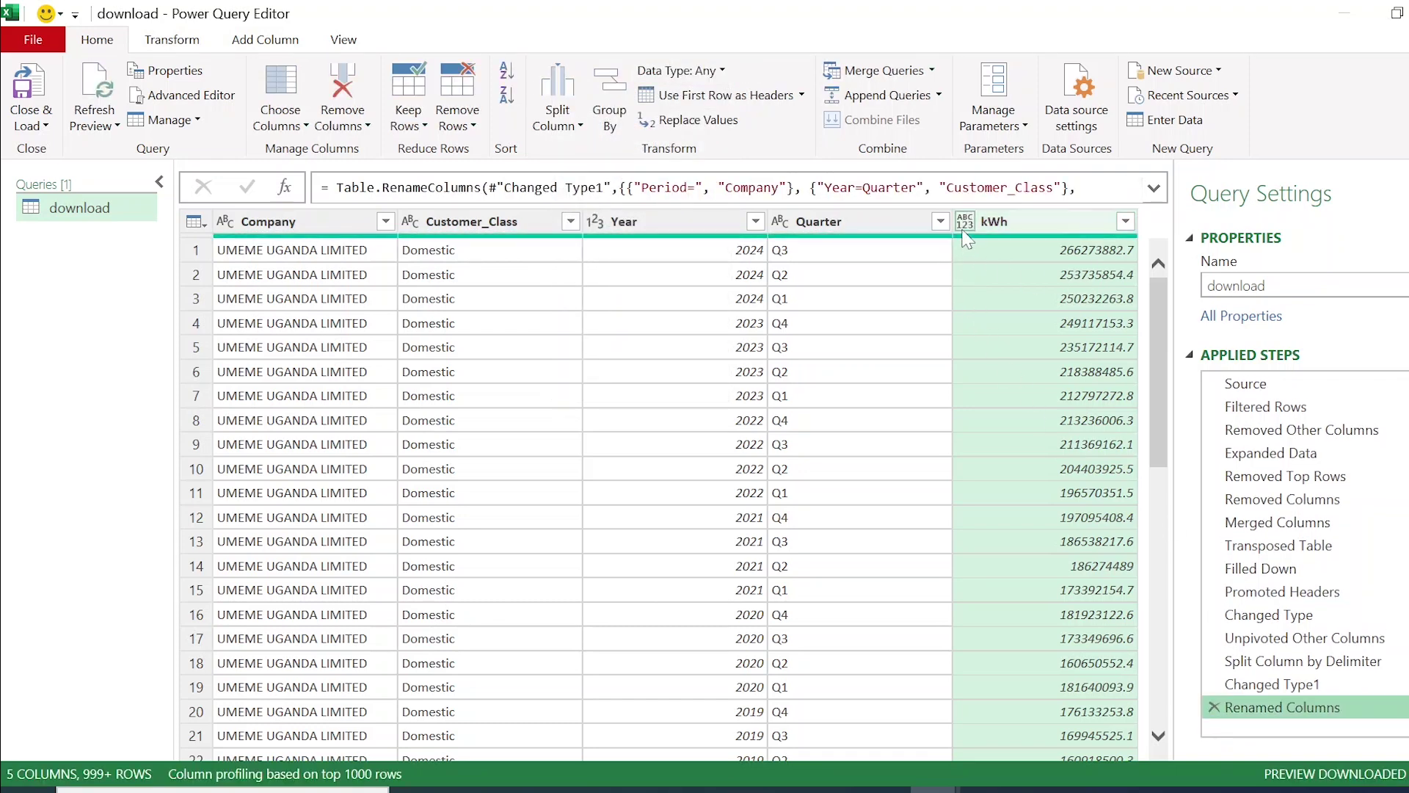
left_click(701, 72)
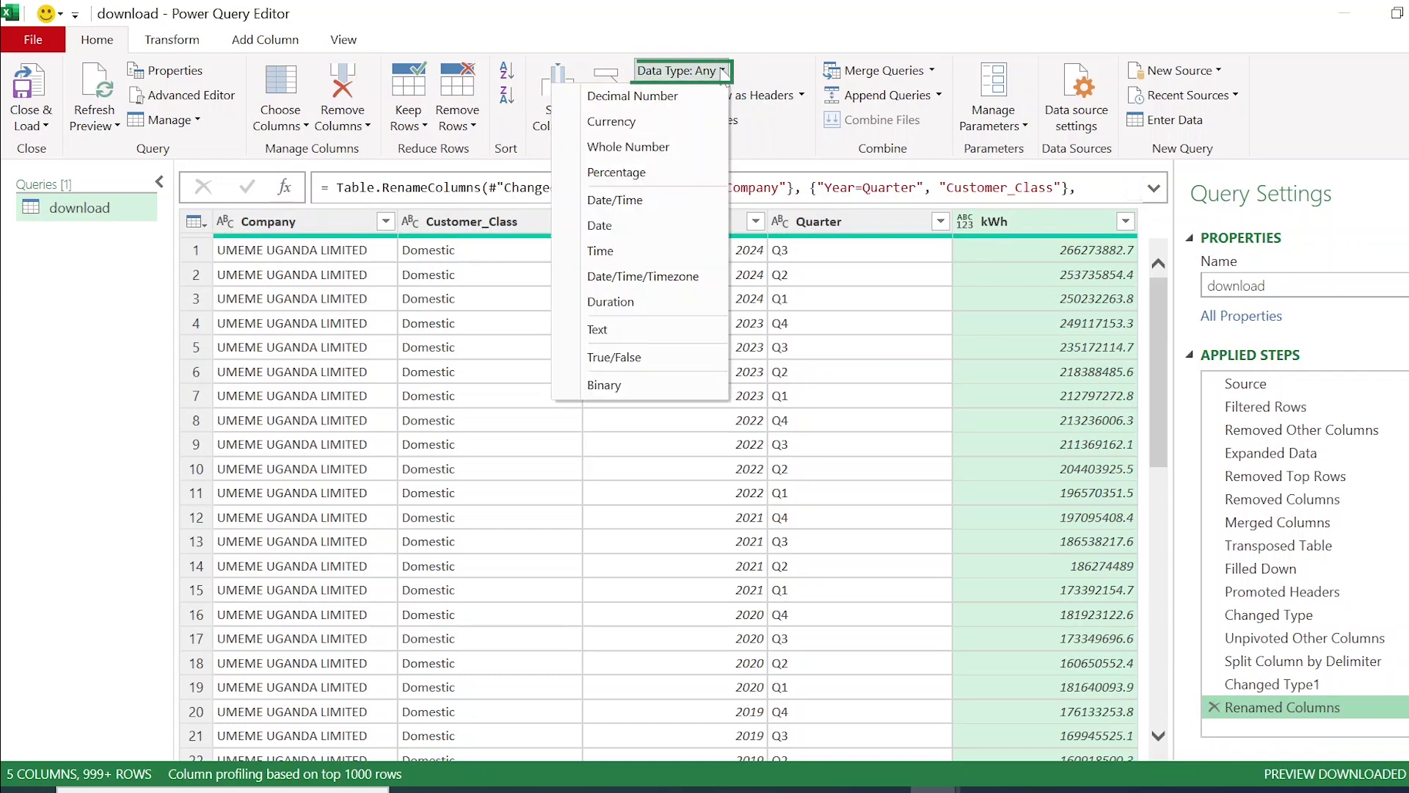
left_click(665, 102)
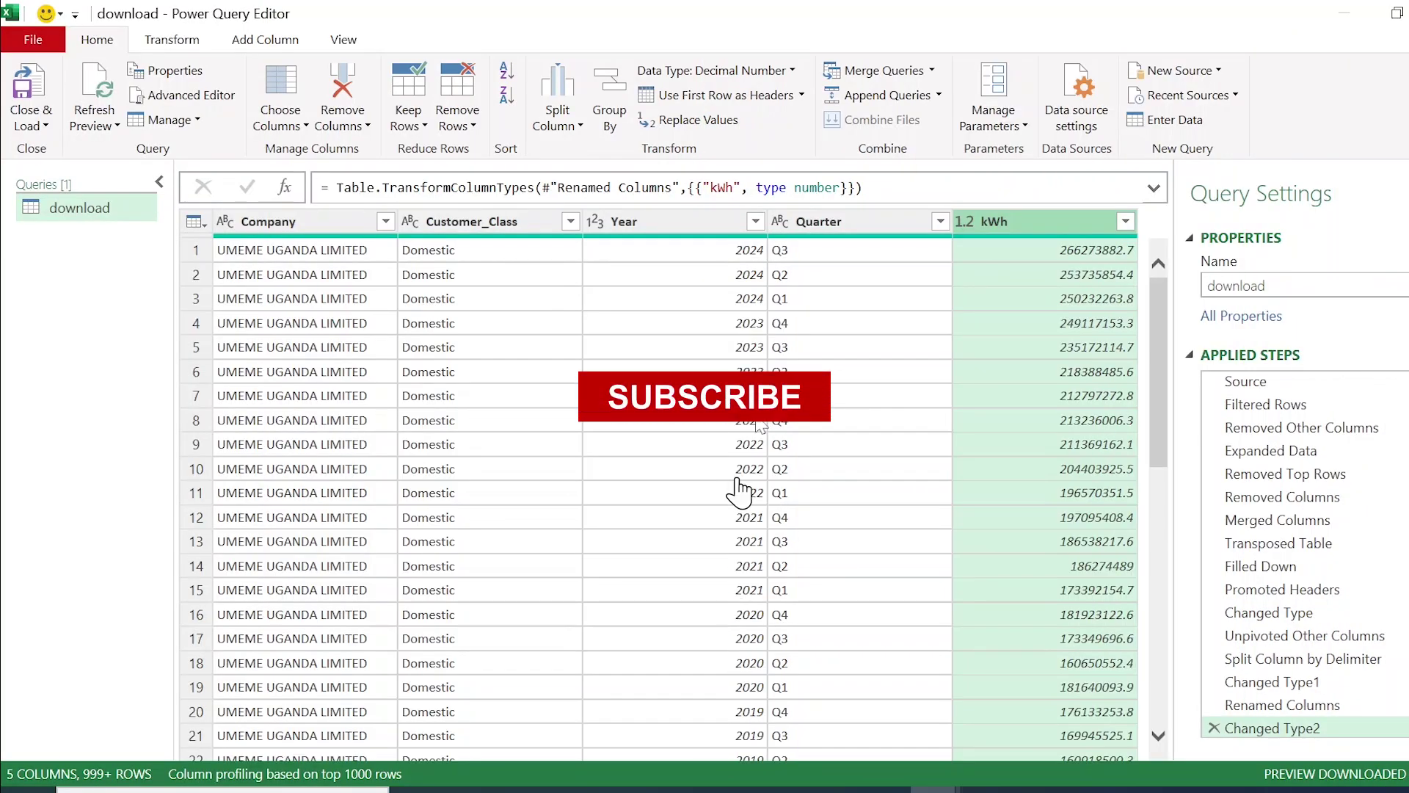
Rename the query as kWhSales_Website
left_click(1323, 288)
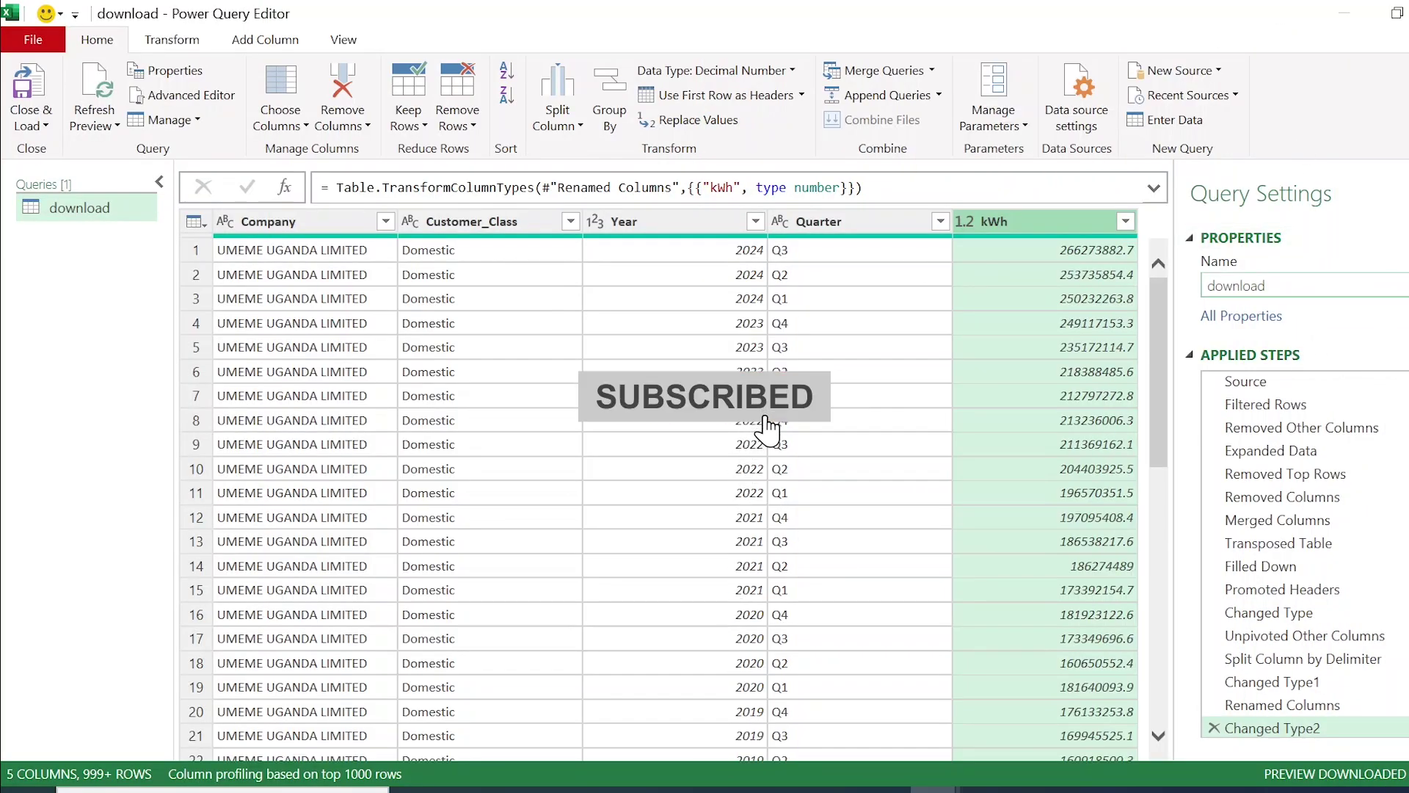
double_click(1324, 288)
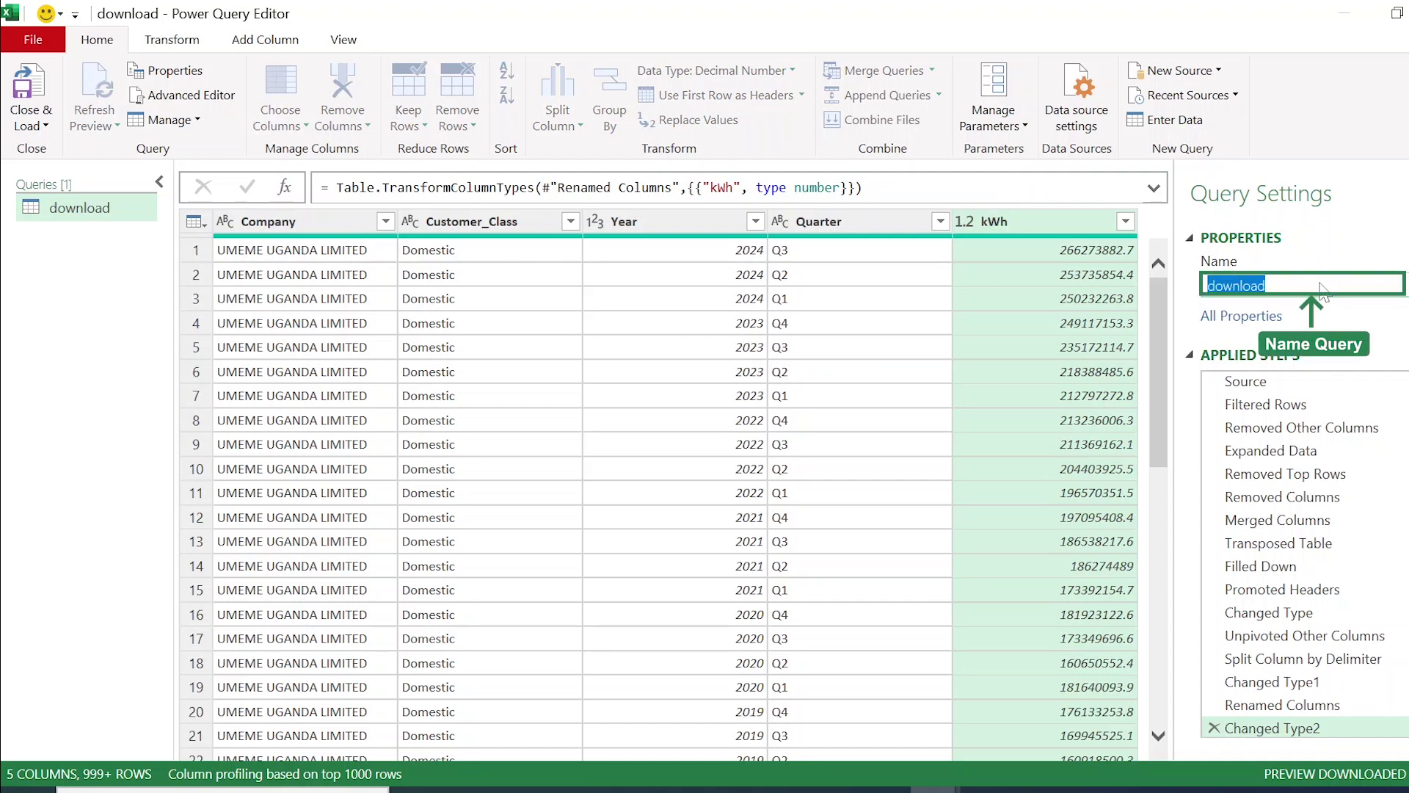
key("BackSpace")
type("kWh")
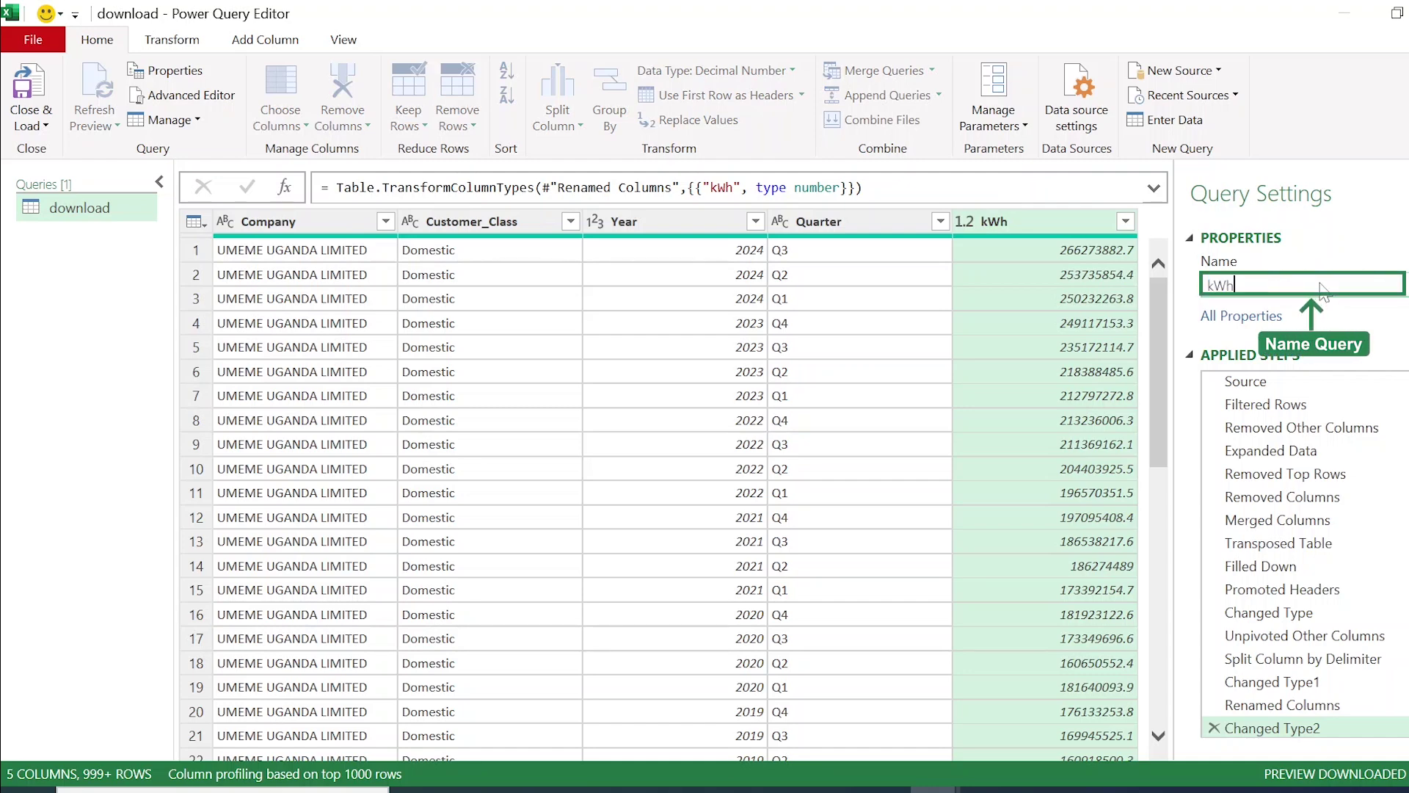
type("Sales_Website")
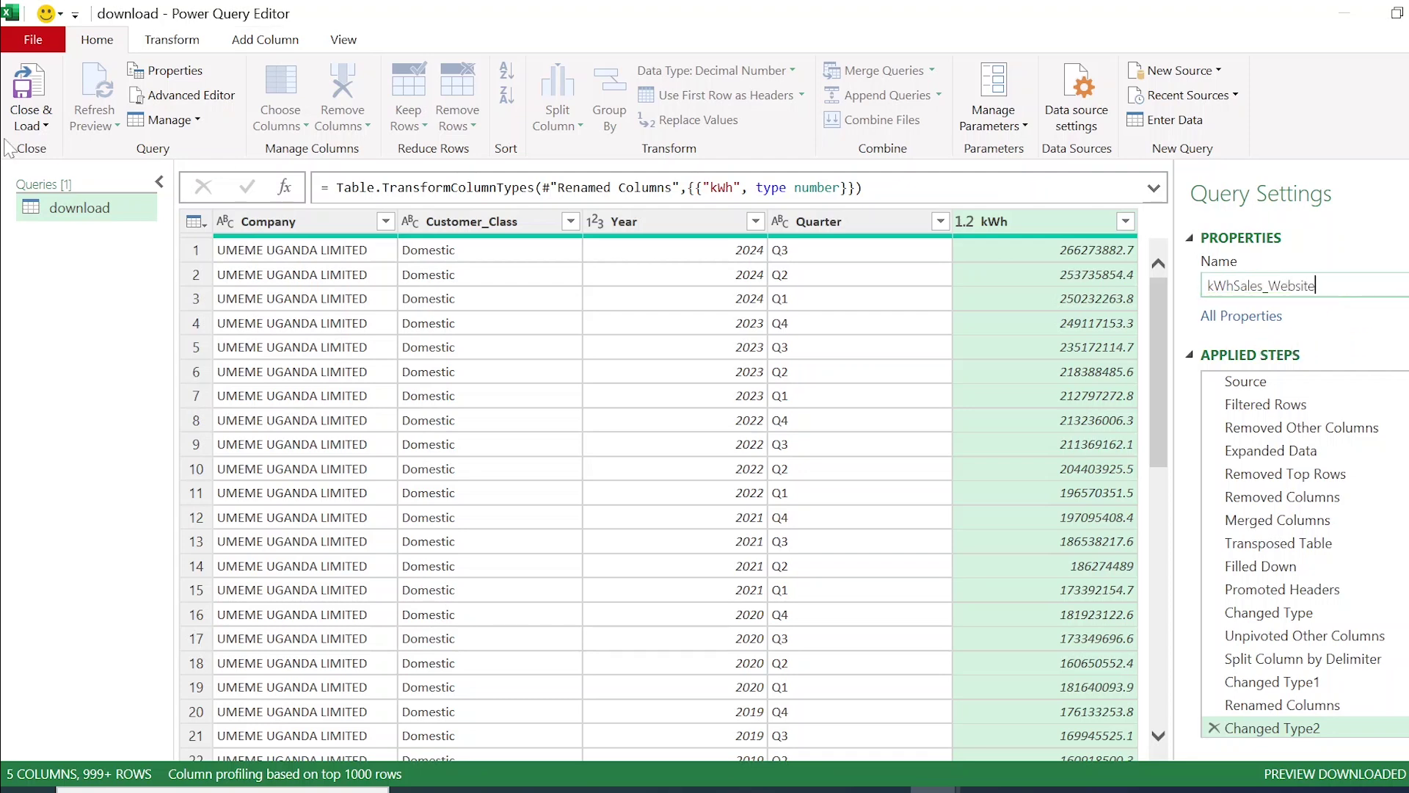
key("Return")
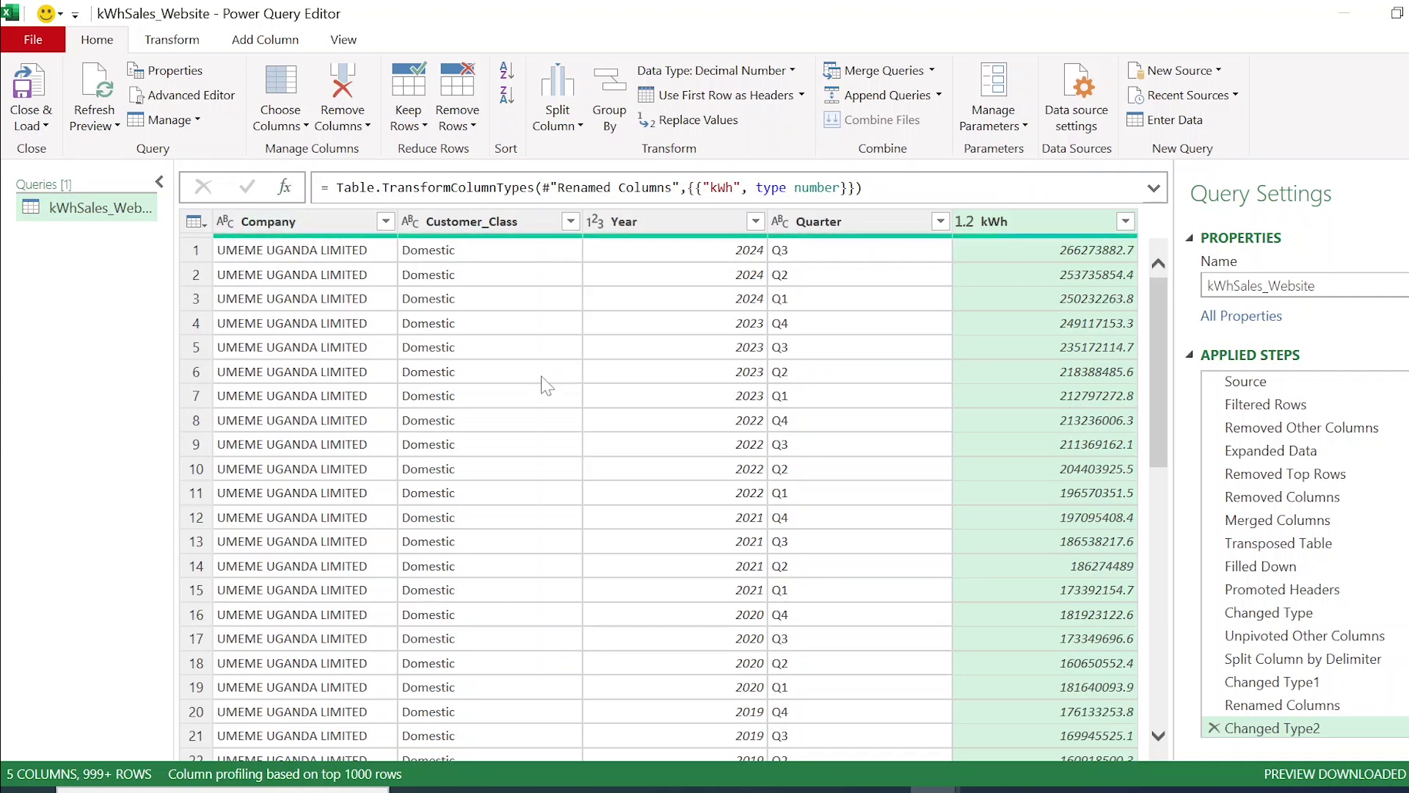
Close the query editor and load the query as a table into the existing worksheet at cell B2 of Sheet1
left_click(47, 129)
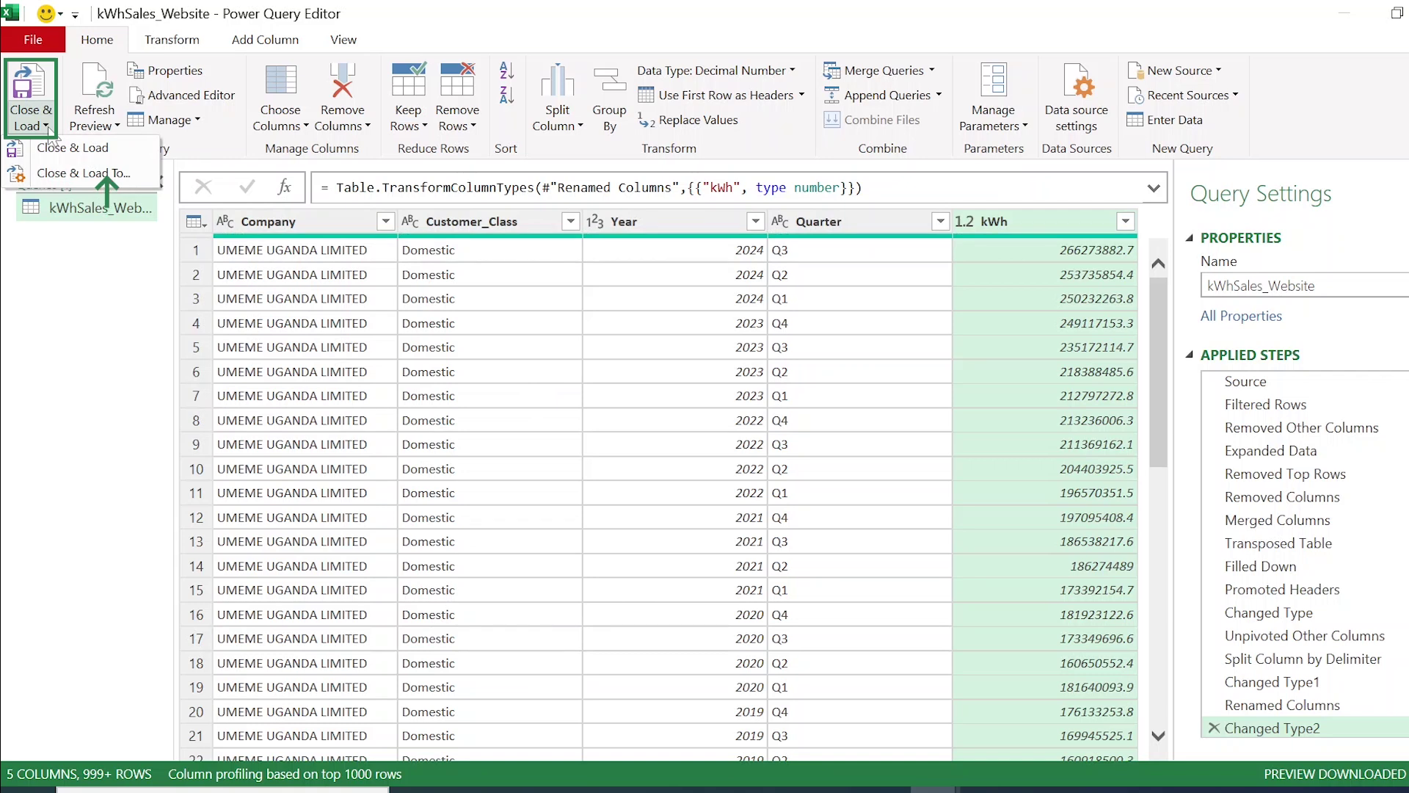
left_click(66, 173)
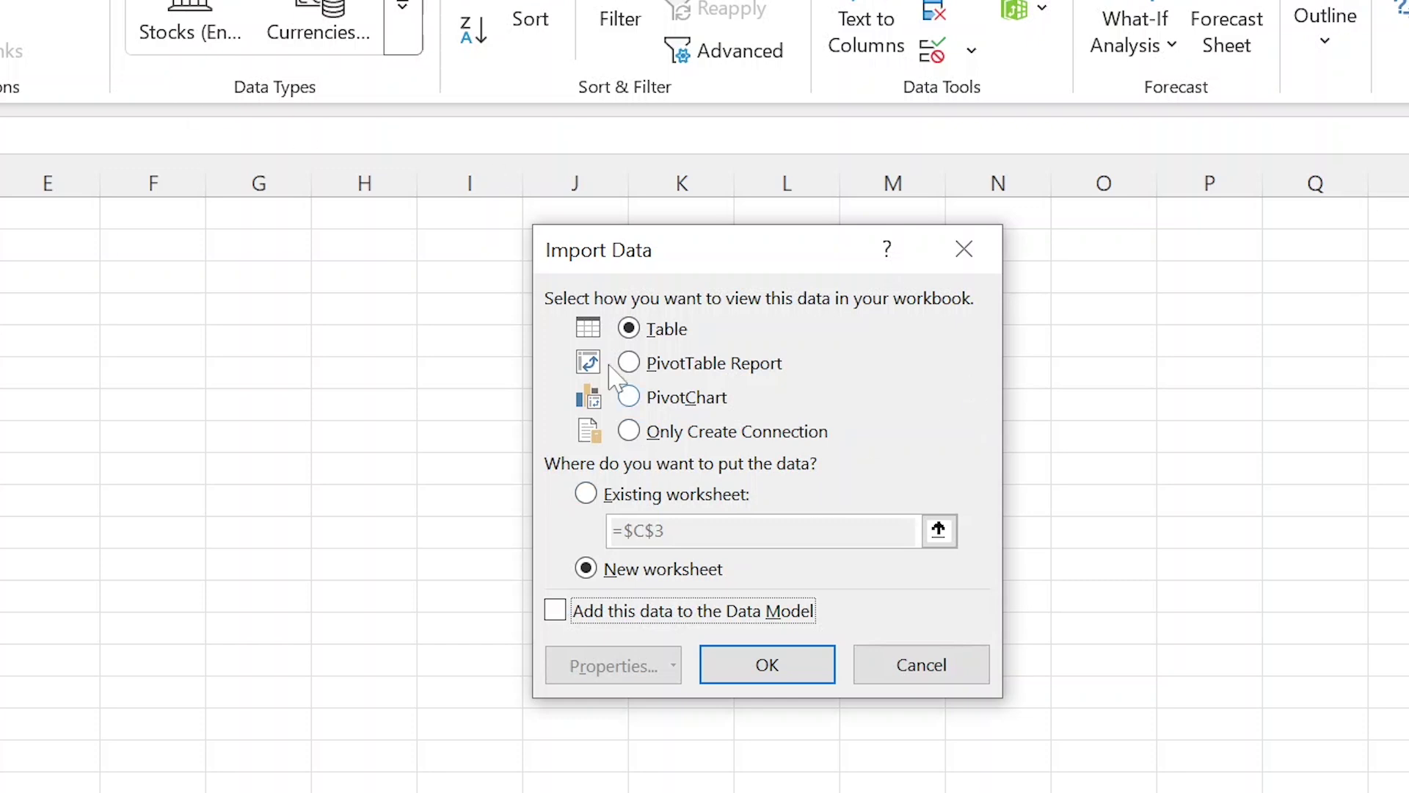
left_click(663, 330)
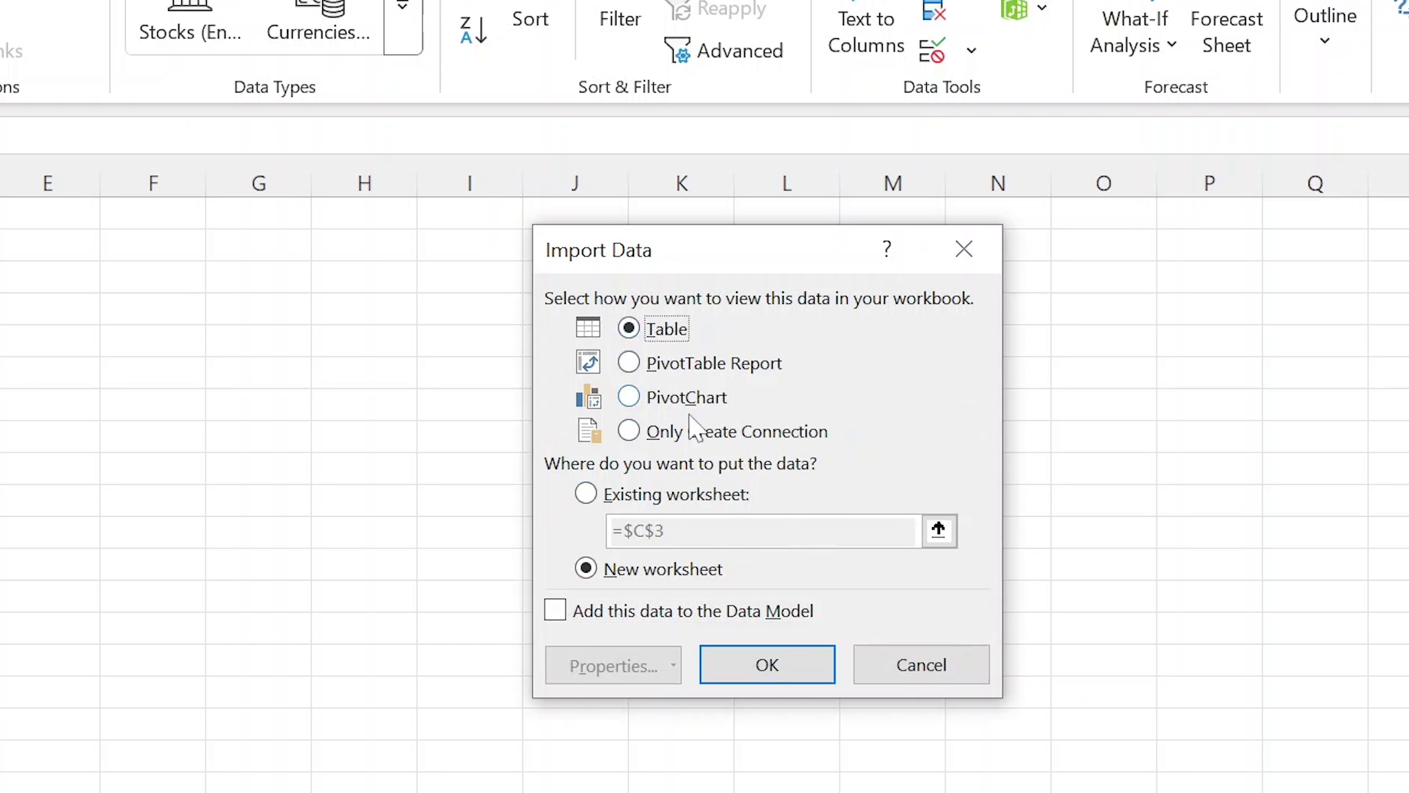
left_click(588, 494)
left_click(938, 530)
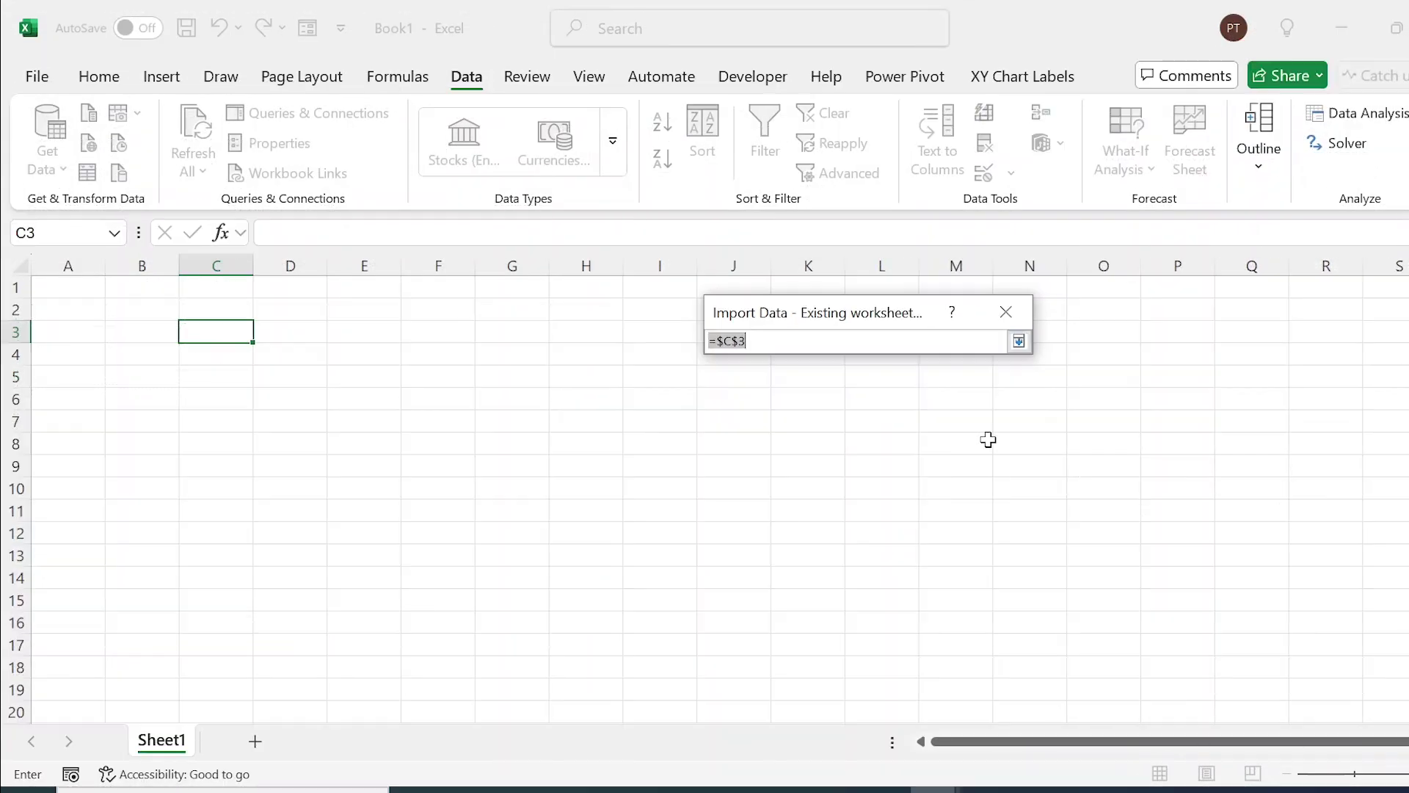
left_click(156, 311)
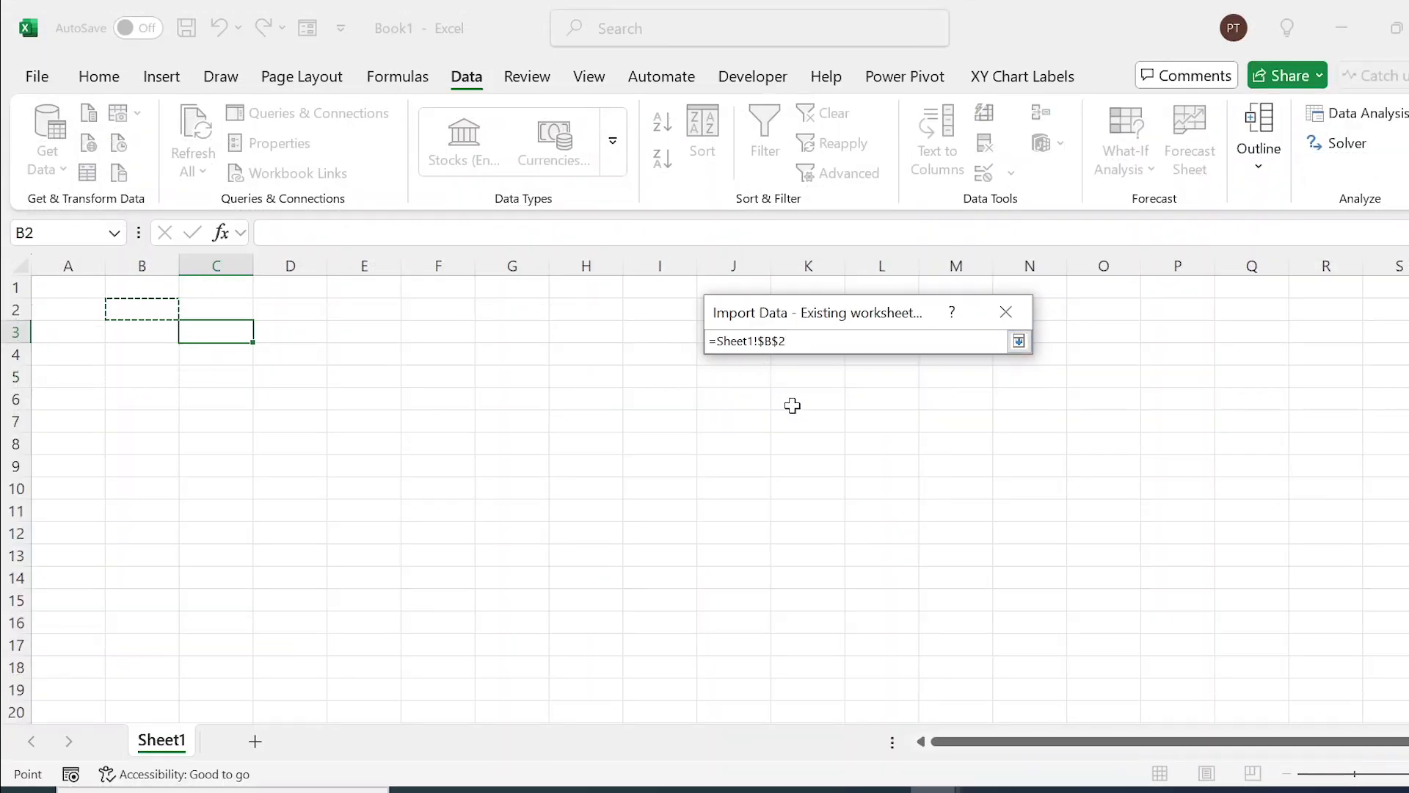
left_click(1019, 341)
left_click(868, 602)
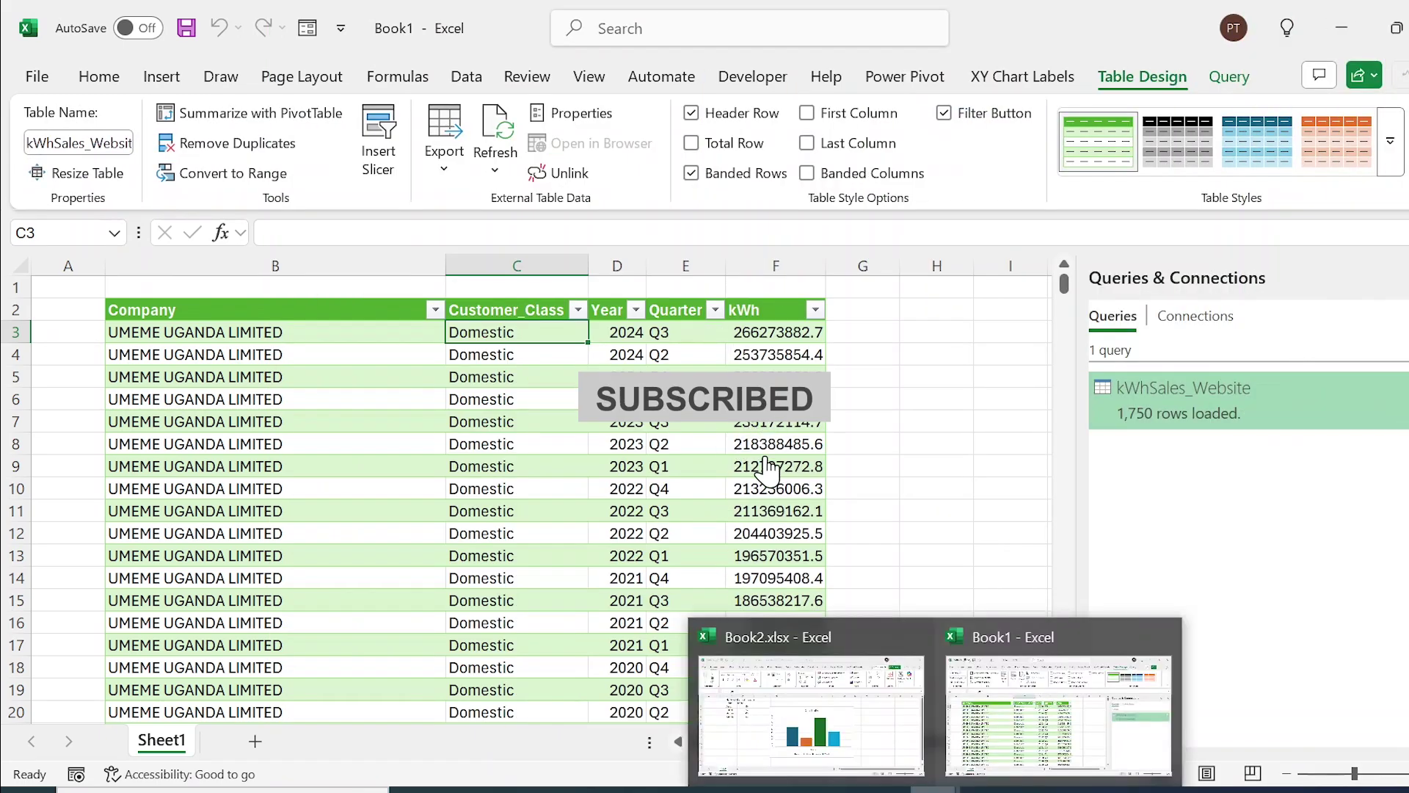
Open the recent 20241216_Distribution_Statistics_2024Q3 workbook and go to its Energy Sales_kWh sheet
right_click(934, 790)
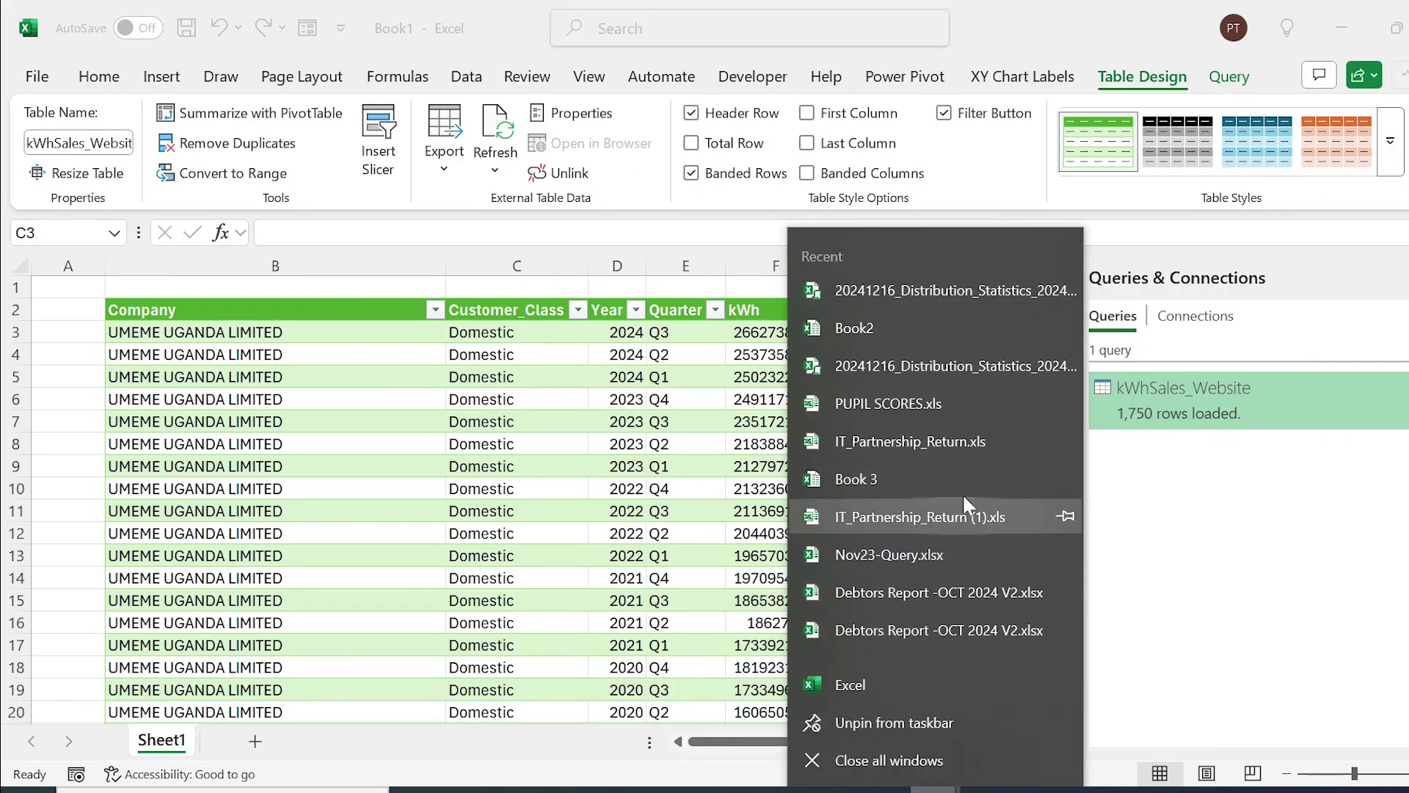
left_click(949, 290)
left_click(628, 471)
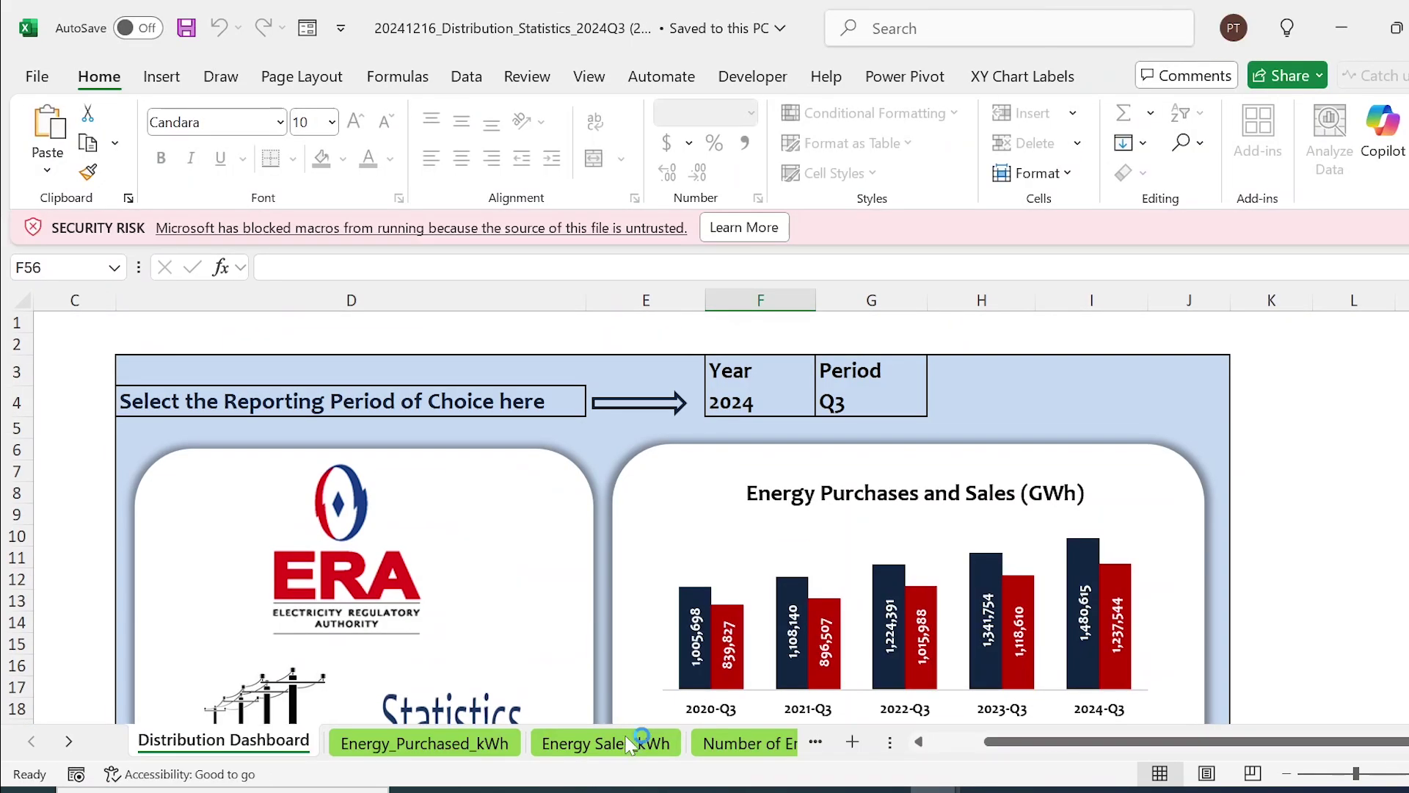
left_click(620, 746)
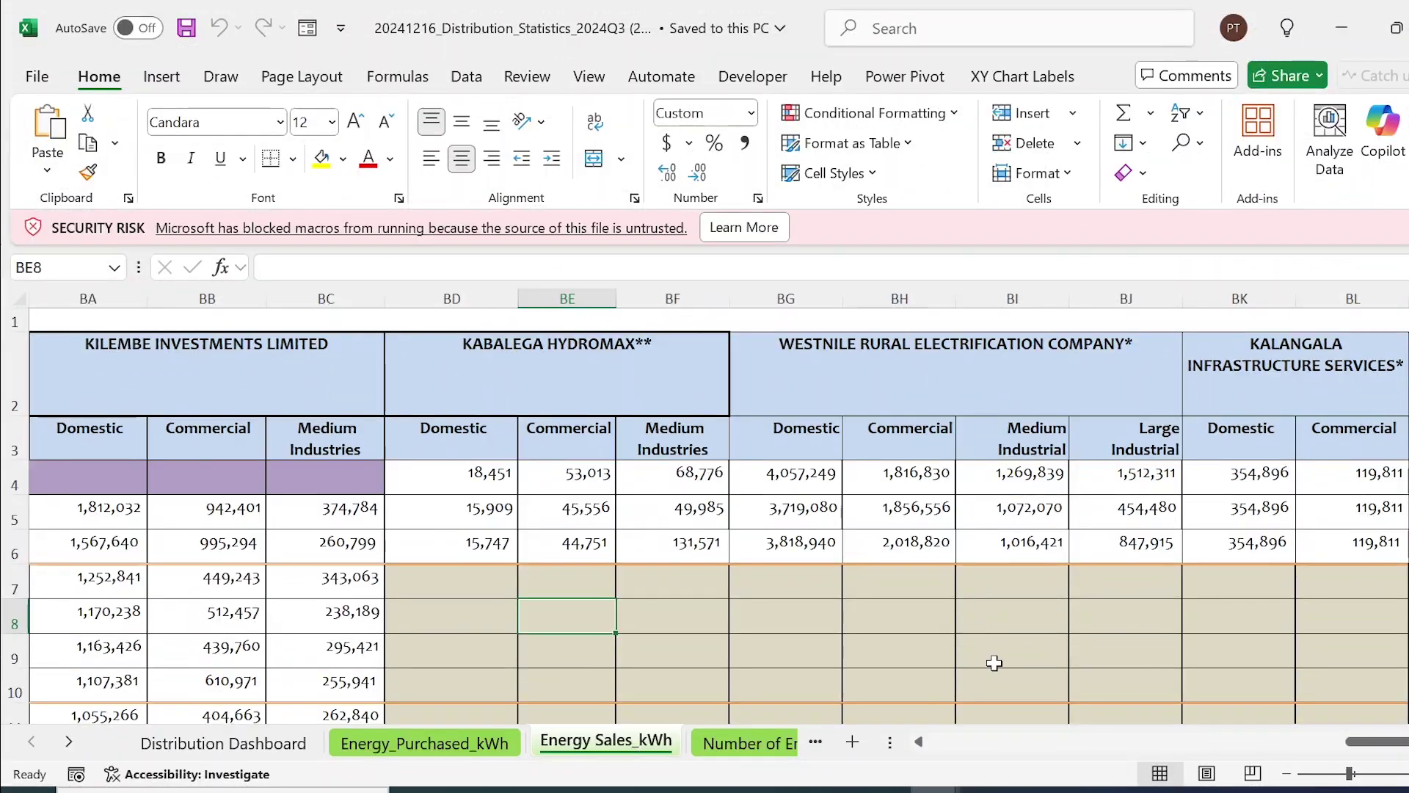
Examine the source sheet's layout: the two header rows, the Year and Quarter columns, and the block of kWh values
left_click_drag(1367, 741, 969, 742)
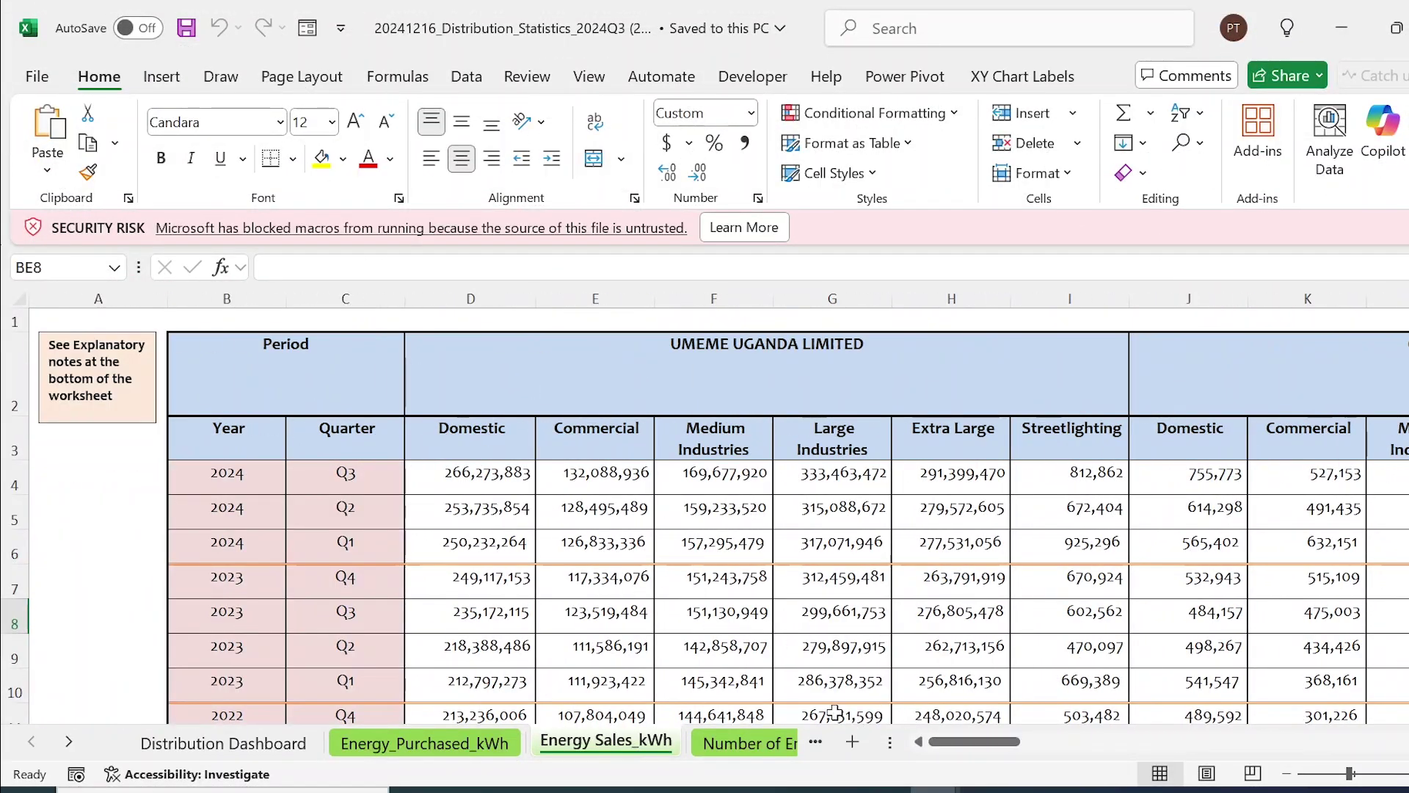
left_click(174, 333)
key("shift+space")
key("shift+Down")
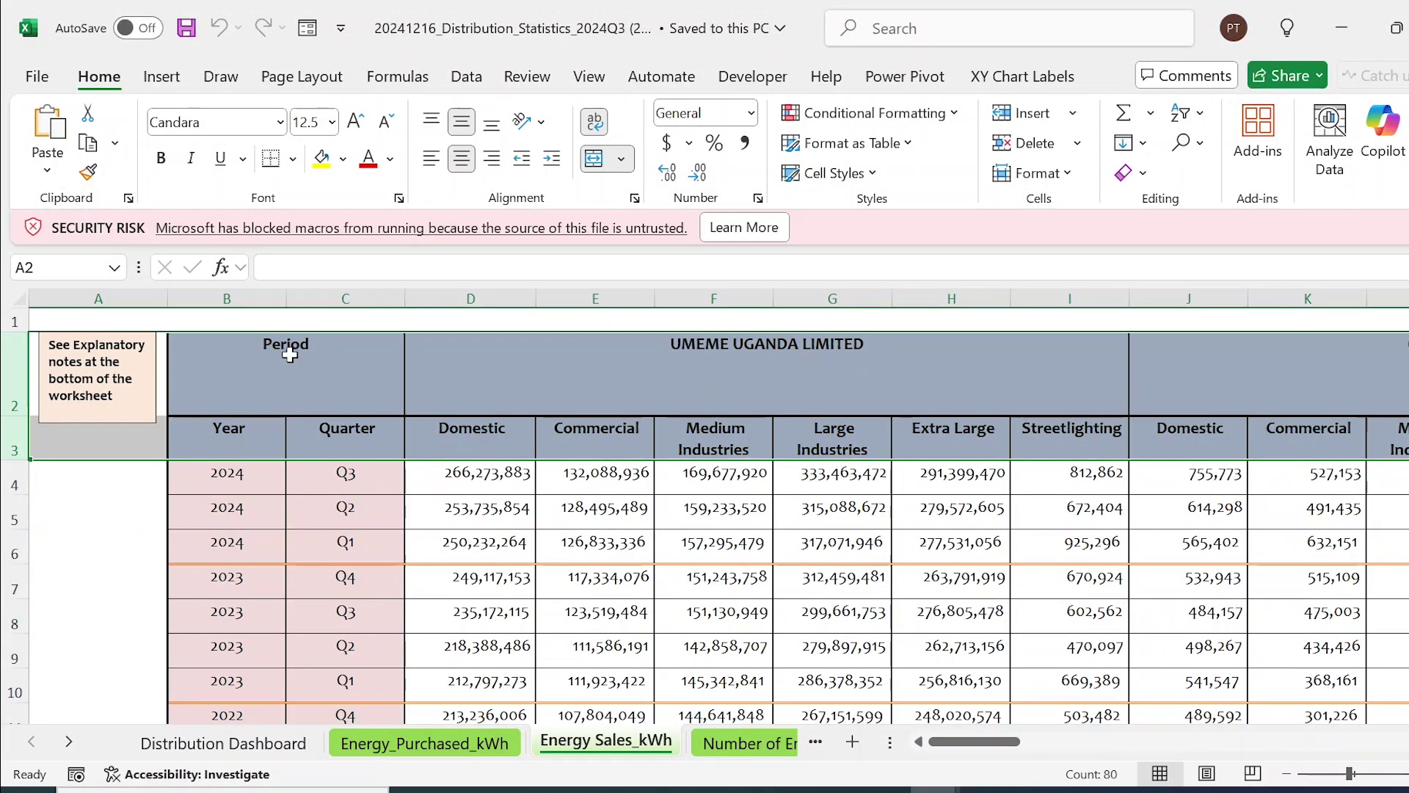
left_click_drag(221, 293, 324, 301)
left_click_drag(470, 474, 1395, 658)
left_click(554, 472)
left_click(467, 472)
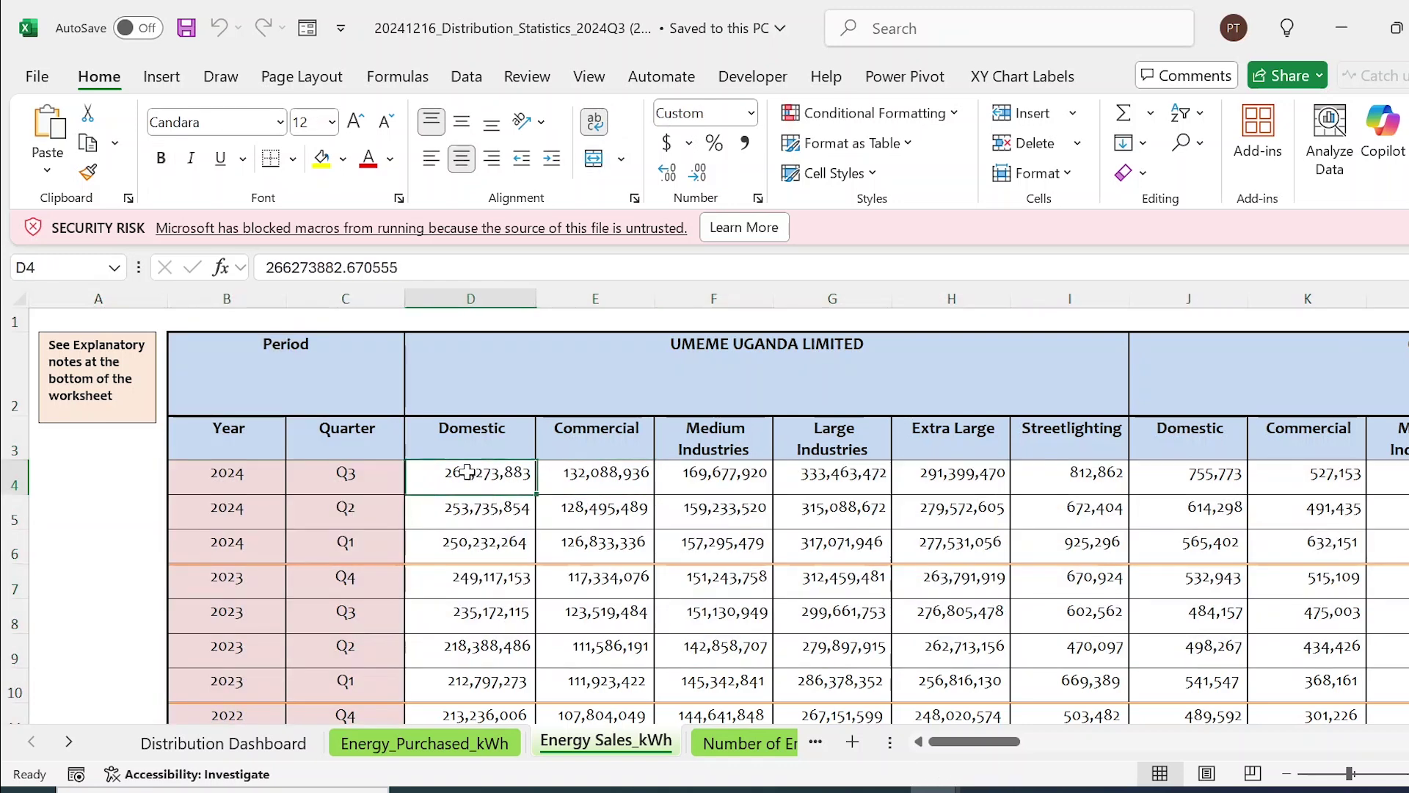
left_click_drag(468, 472, 1395, 690)
left_click(529, 470)
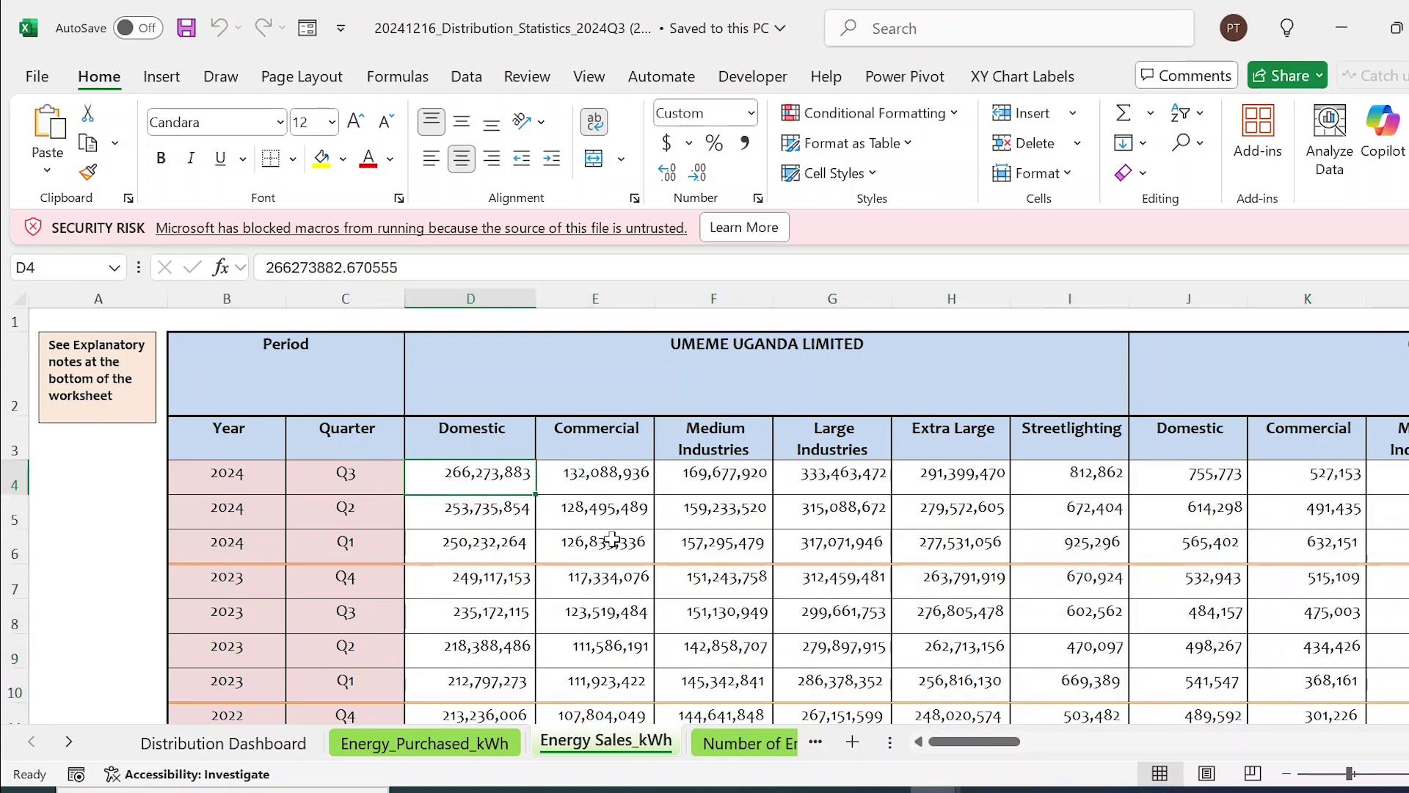
Return to the Book1 workbook and review the Customer_Class, Quarter and kWh columns of the loaded flat table
left_click(1349, 36)
left_click(520, 396)
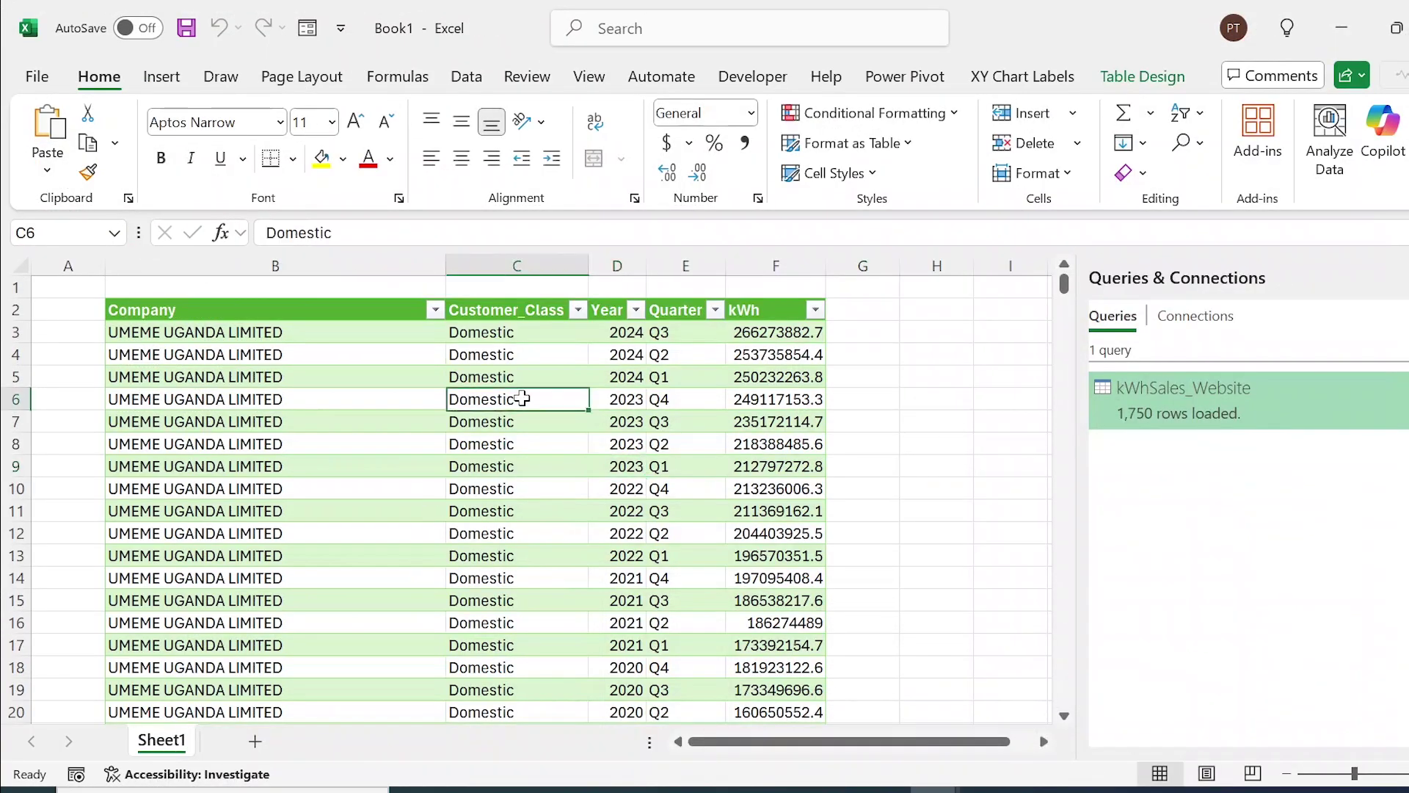
left_click(656, 354)
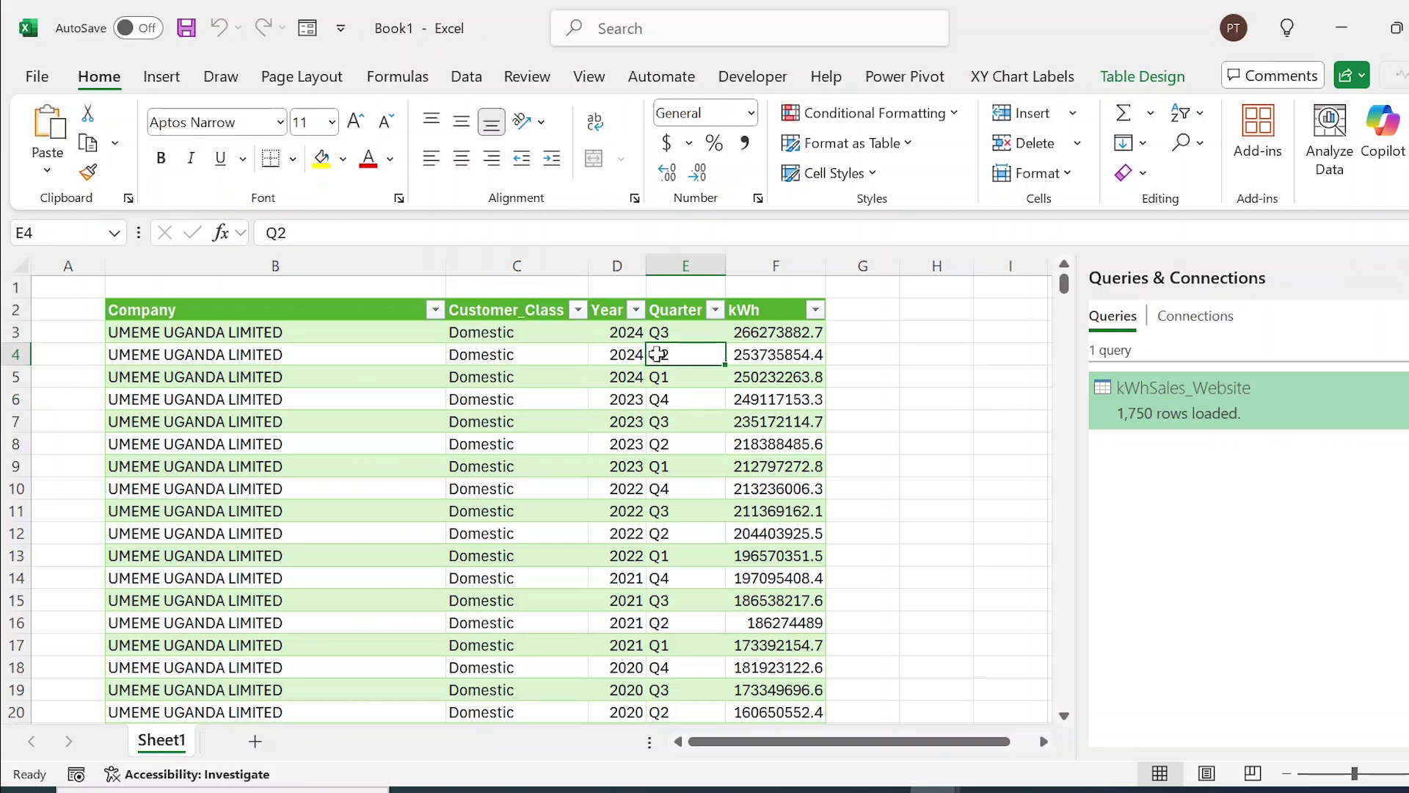
left_click_drag(477, 333, 510, 665)
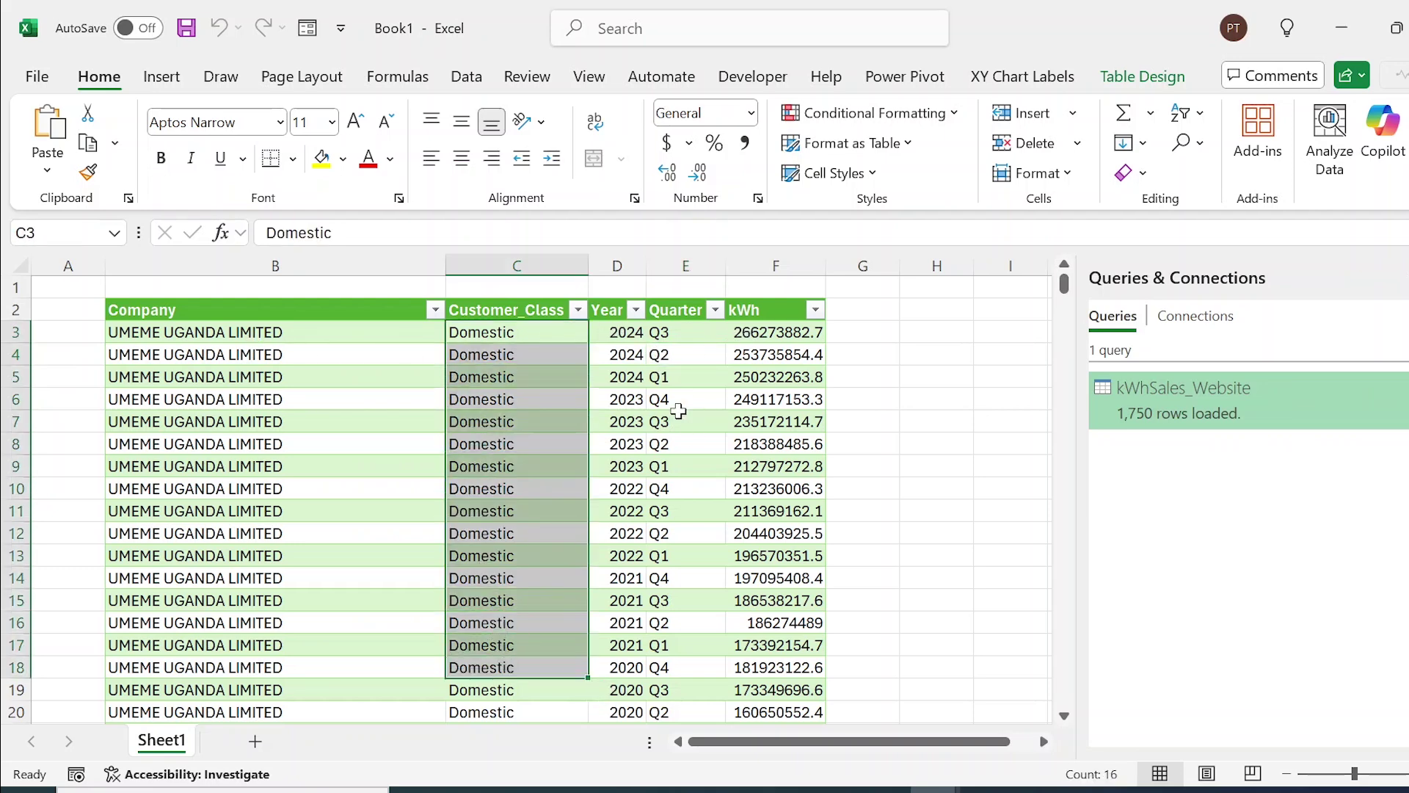
left_click_drag(776, 332, 767, 577)
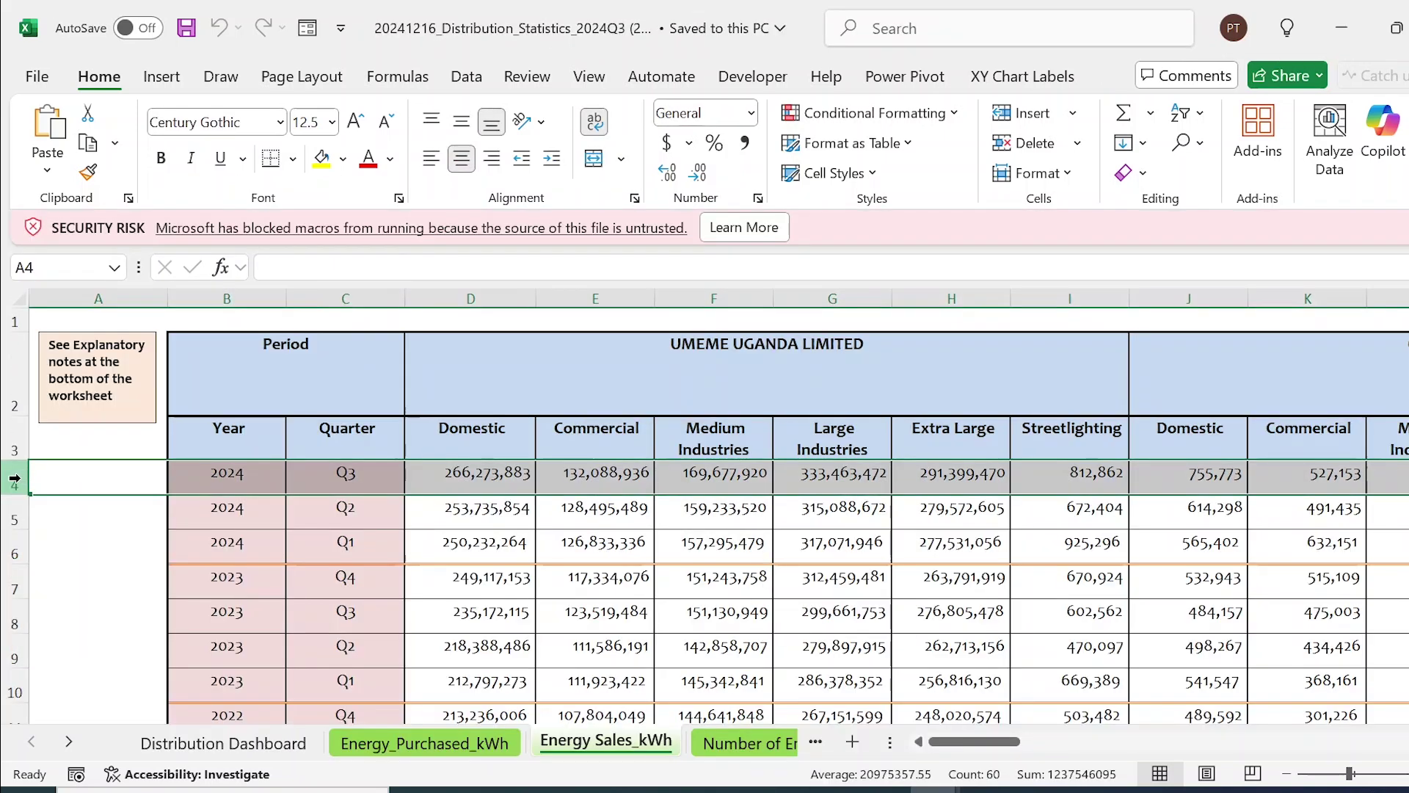
Insert a row above the 2024 Q3 row on the Energy Sales_kWh sheet and copy the 2024 Q3 row's formatting onto it
right_click(9, 479)
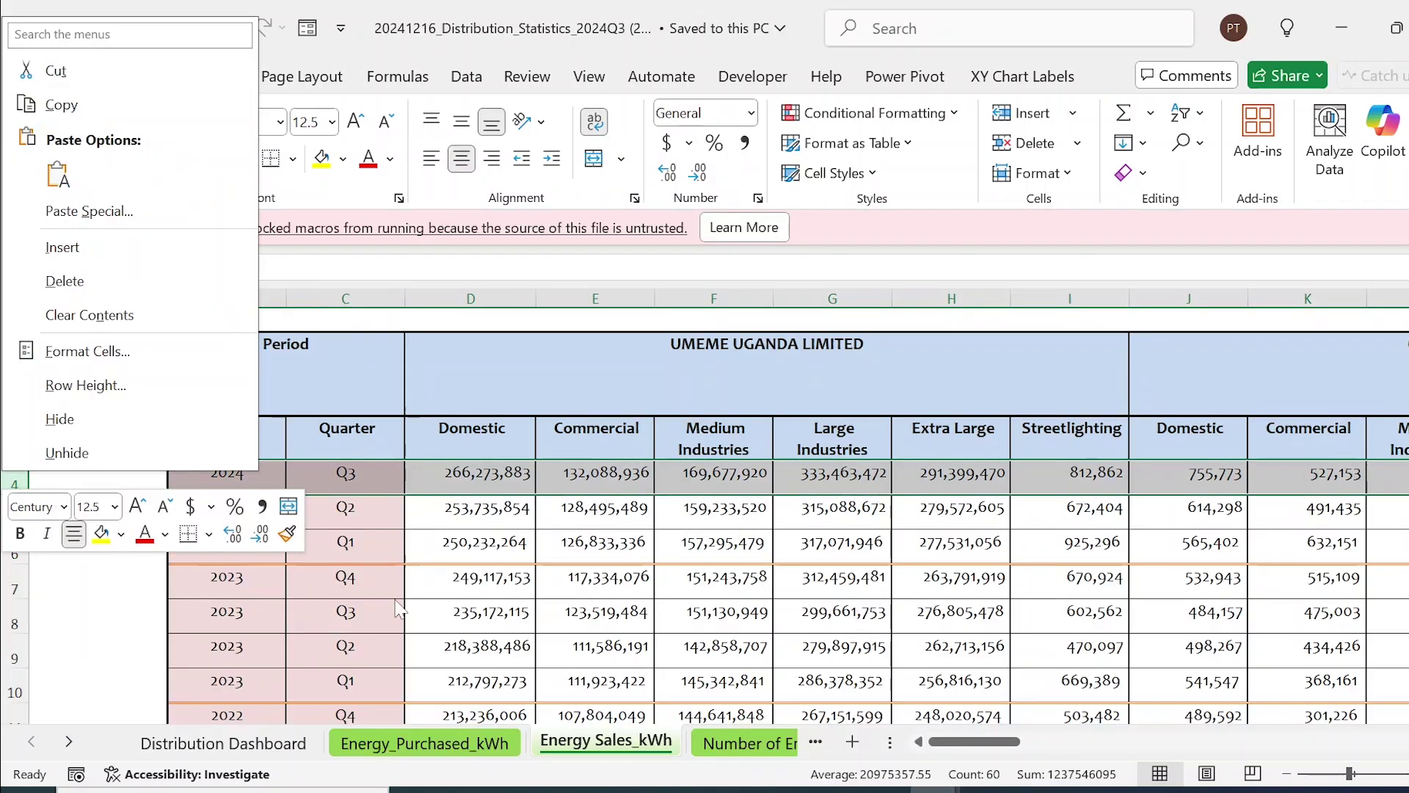
left_click(63, 247)
left_click(88, 172)
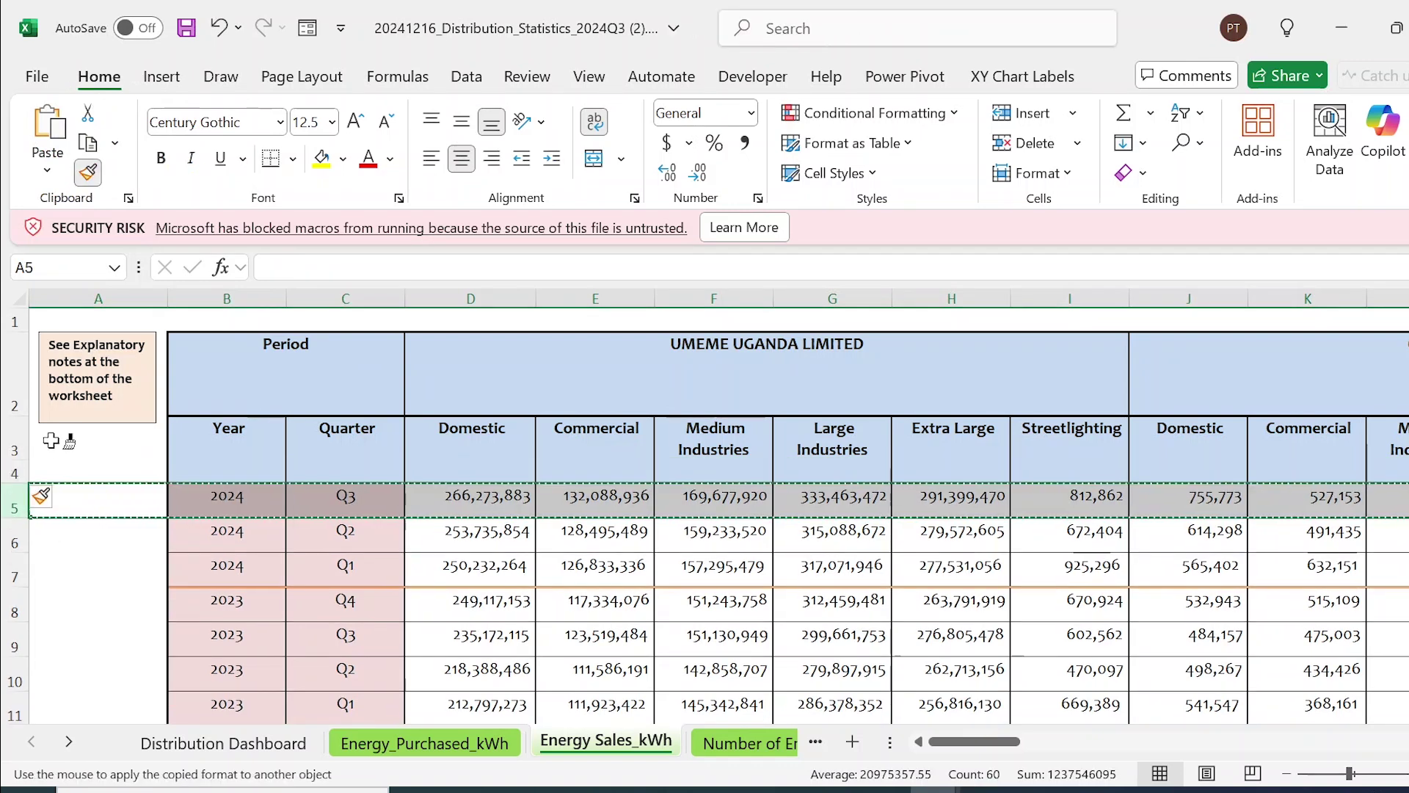
left_click(15, 478)
Enter 2025 as the Year and Q1 as the Quarter in row 4
left_click(227, 474)
type("2025")
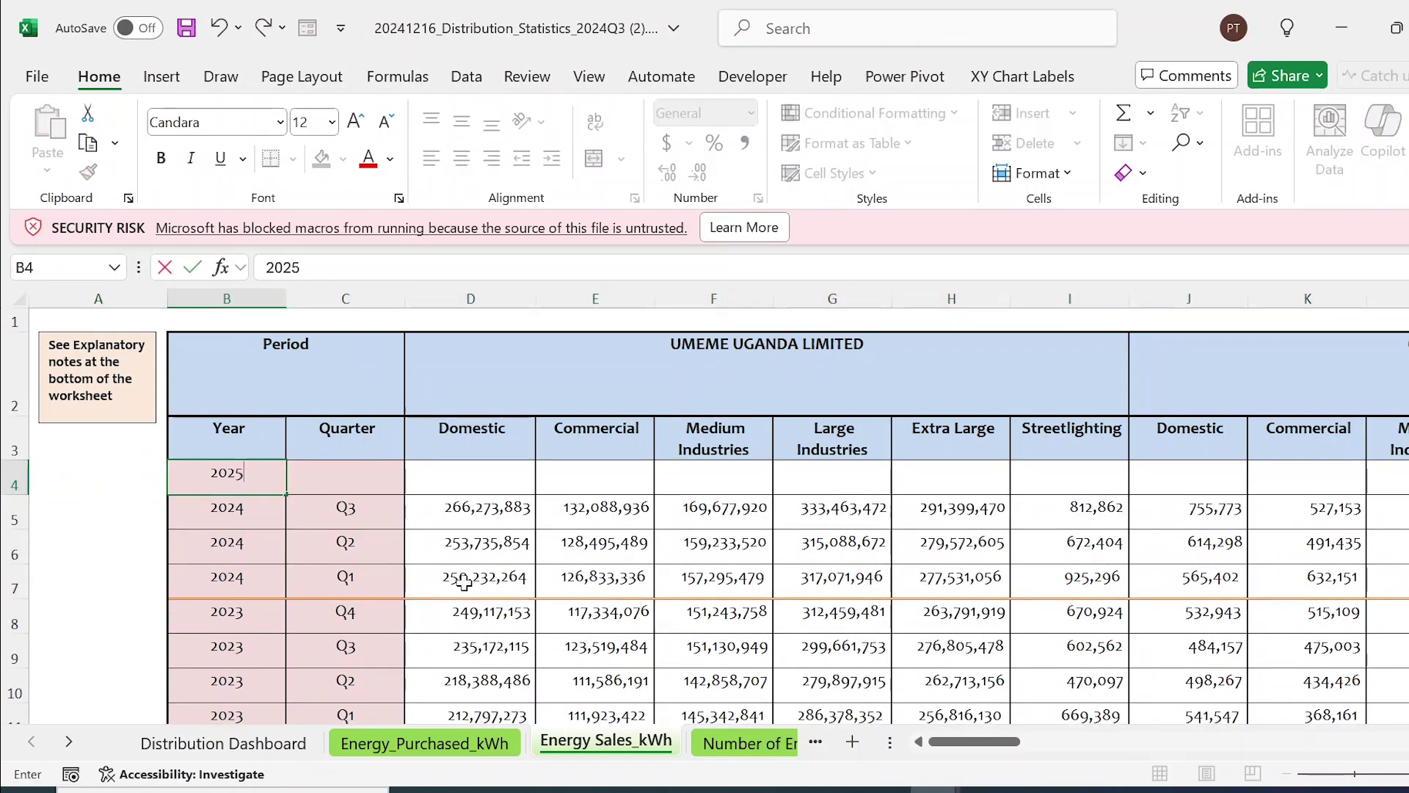
key("Tab")
type("Q1")
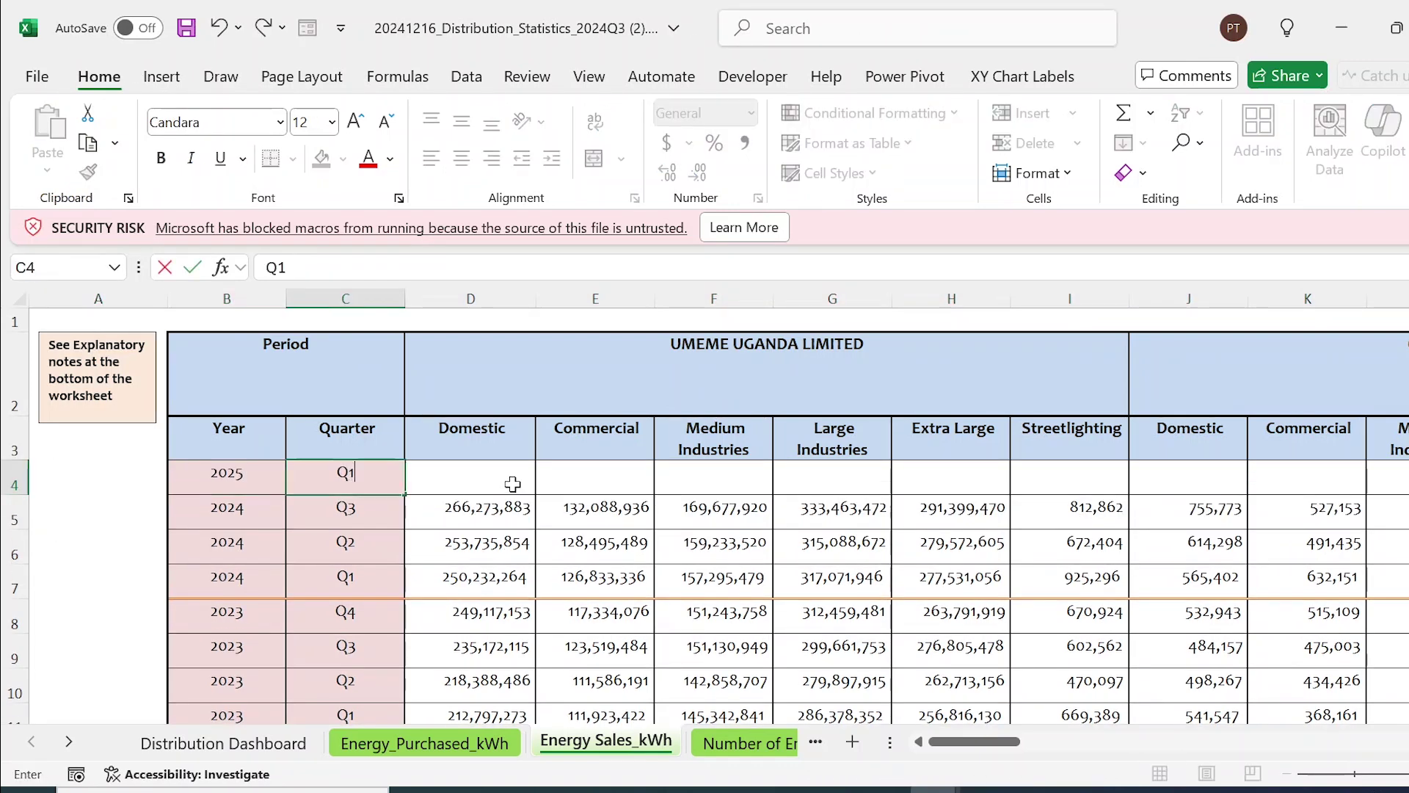
key("Tab")
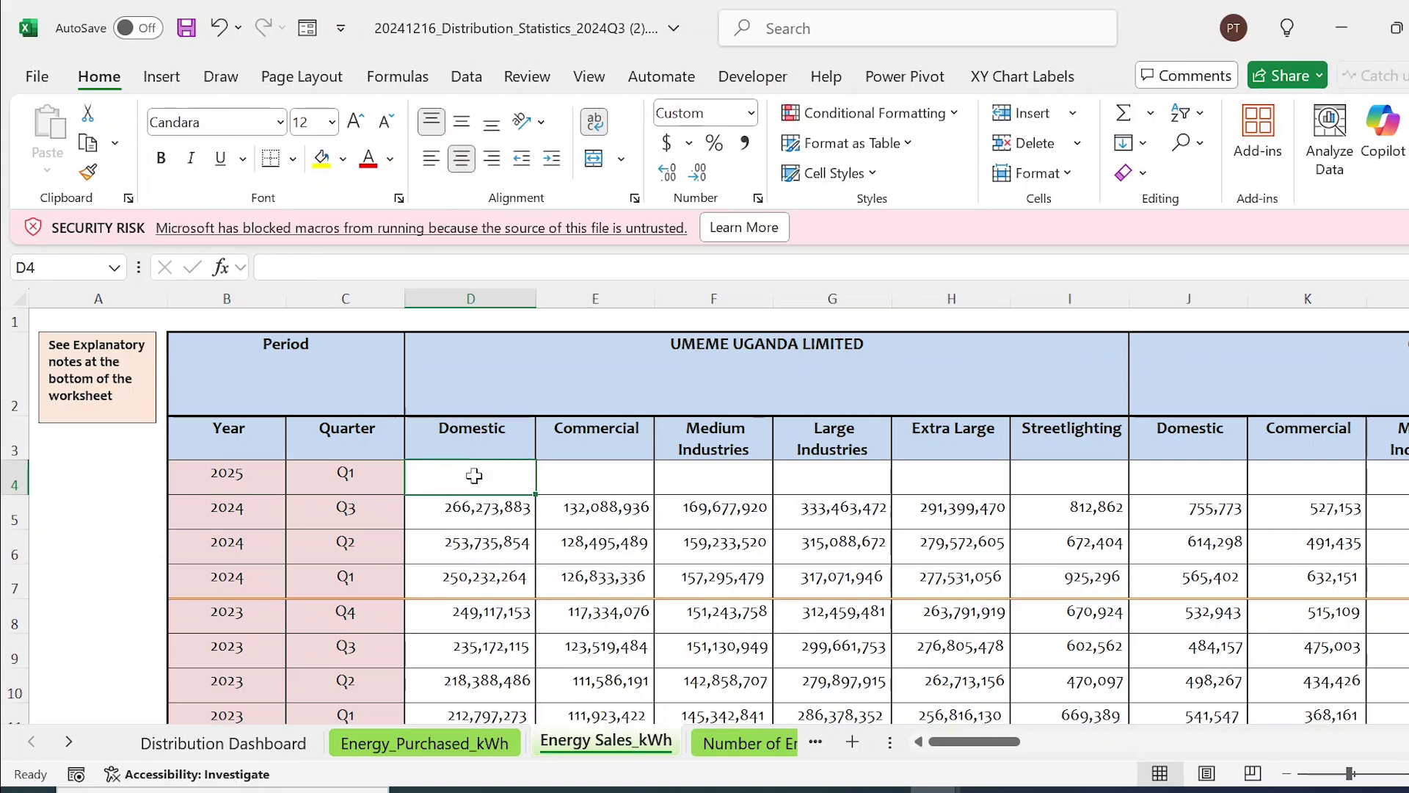